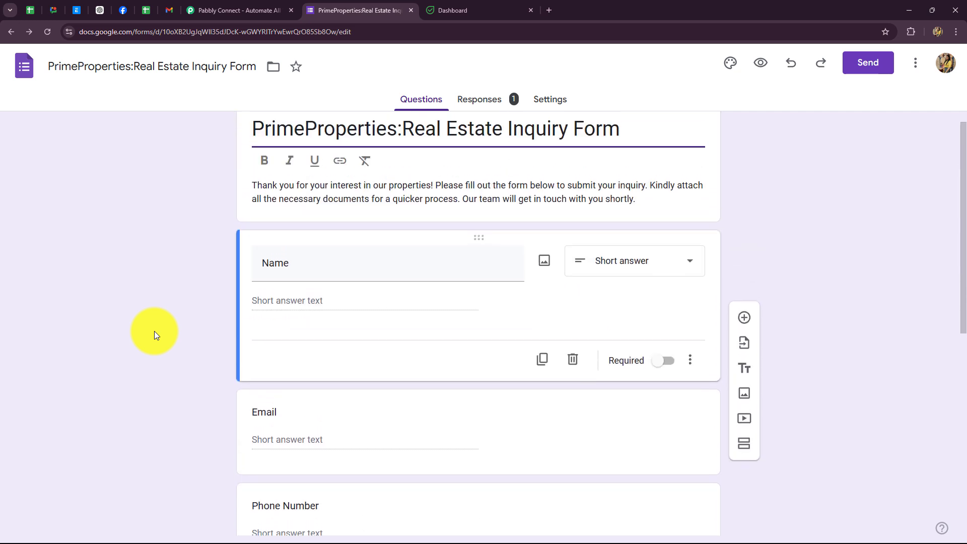
# Step: Scroll through the form's Name, Email, Phone Number, Property of Interest and Purpose of Inquiry questions
pyautogui.scroll(-5, 154, 331)
pyautogui.scroll(2, 154, 331)
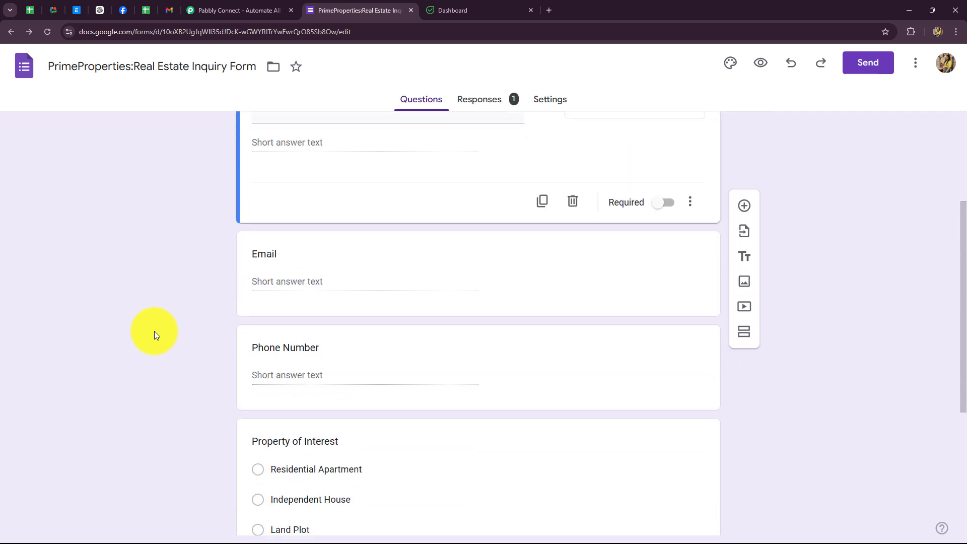
pyautogui.scroll(-2, 154, 330)
pyautogui.scroll(-3, 154, 330)
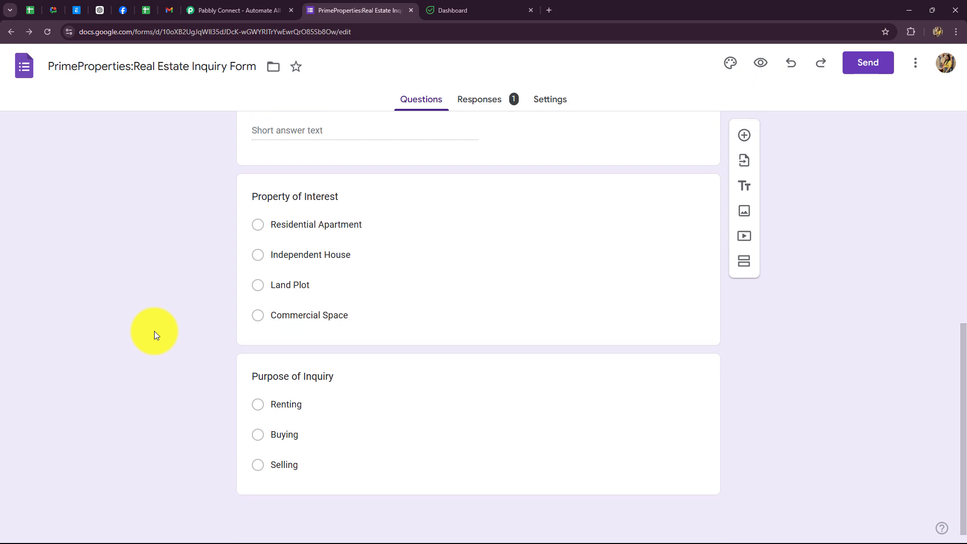
pyautogui.scroll(4, 154, 331)
pyautogui.scroll(4, 154, 330)
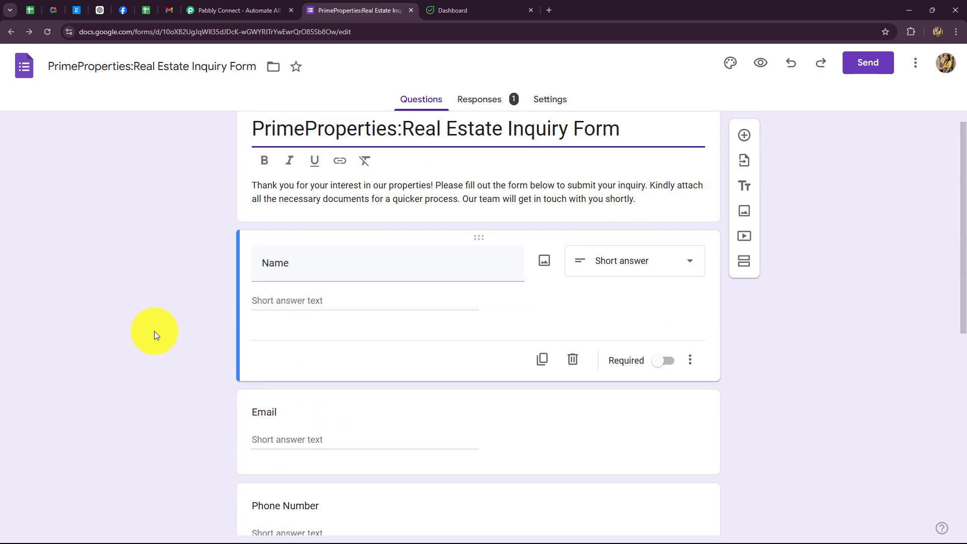
pyautogui.scroll(-2, 154, 331)
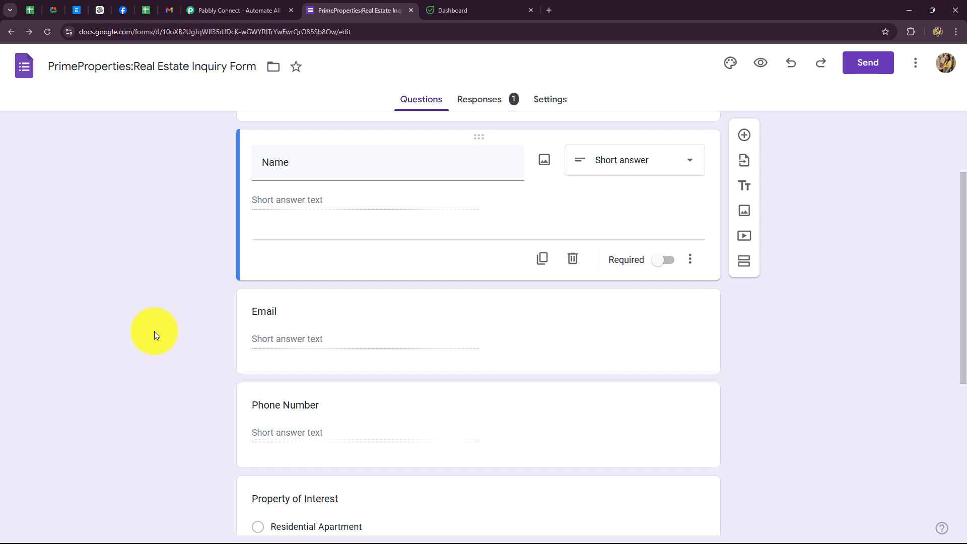
pyautogui.scroll(-5, 861, 399)
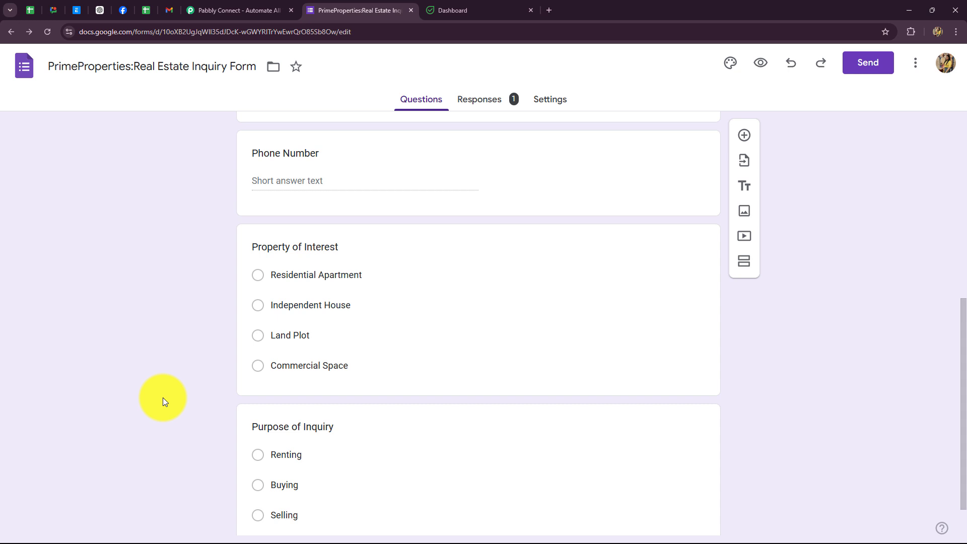
# Step: Open Flowlu's CRM section and compare it against the inquiry form before moving to Pabbly Connect
pyautogui.click(452, 11)
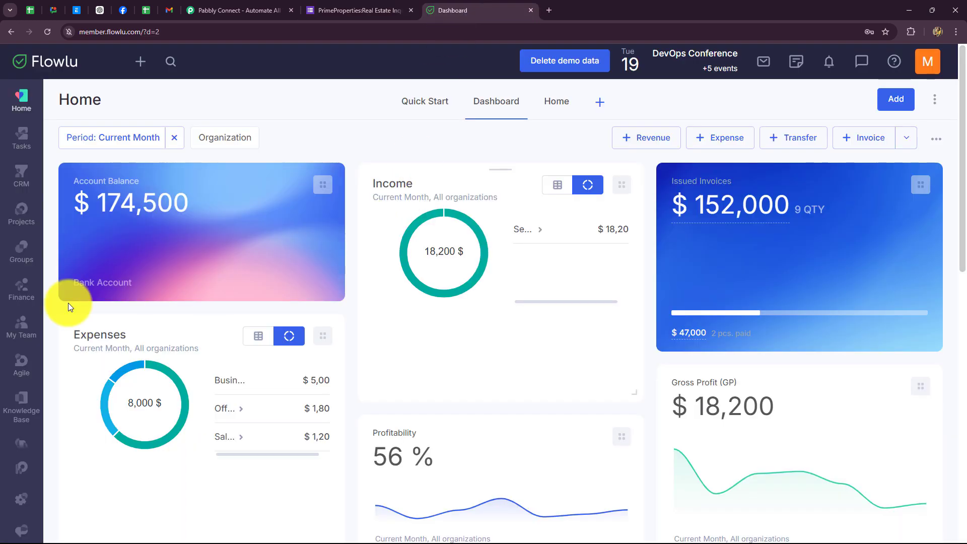
pyautogui.click(21, 187)
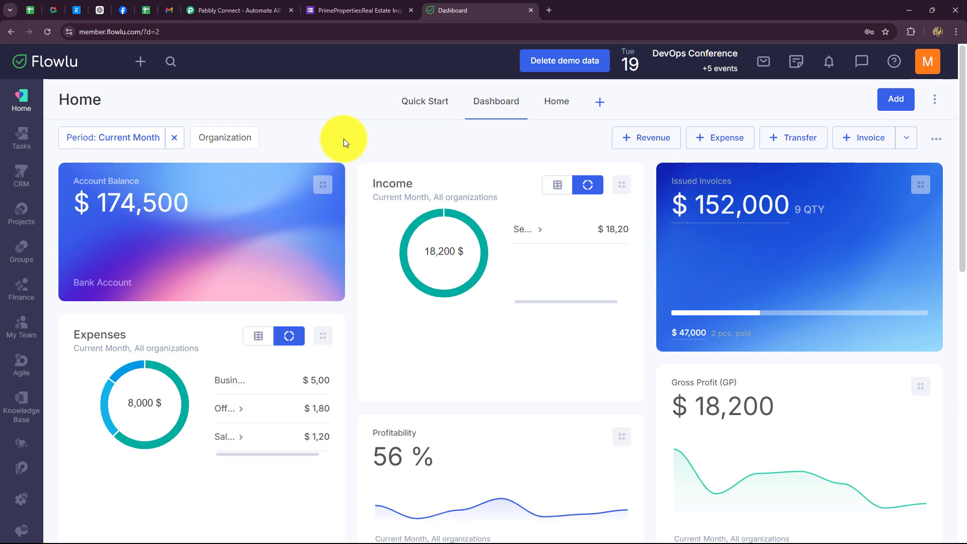
pyautogui.click(348, 9)
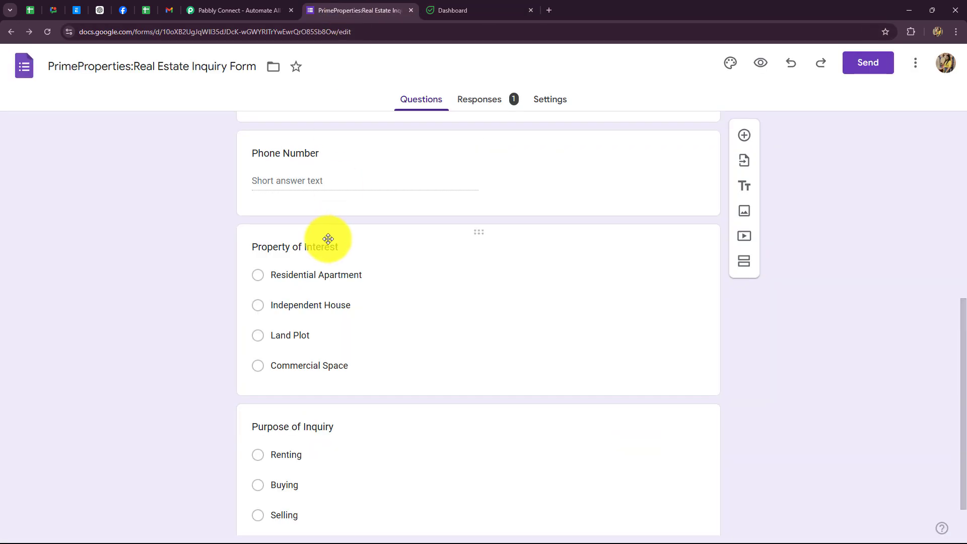
pyautogui.click(473, 9)
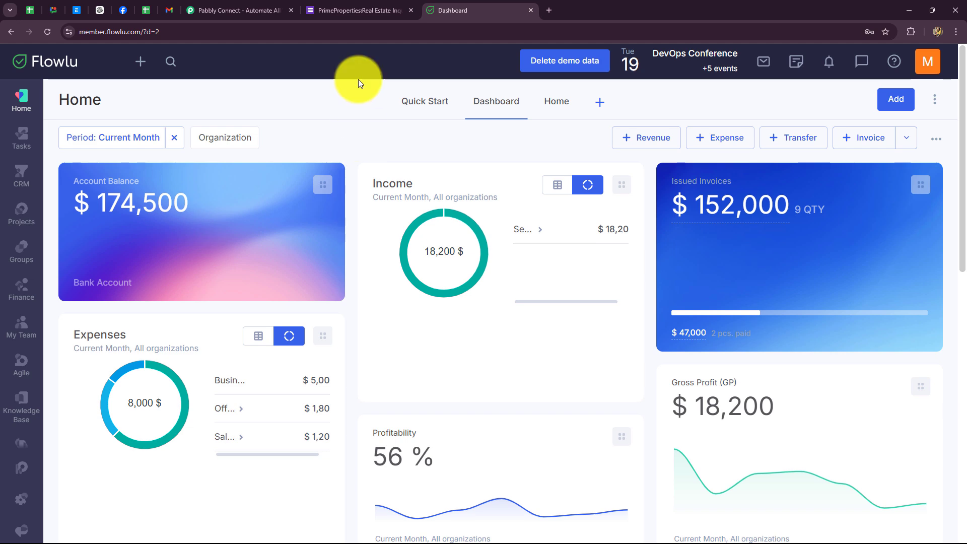
pyautogui.click(360, 10)
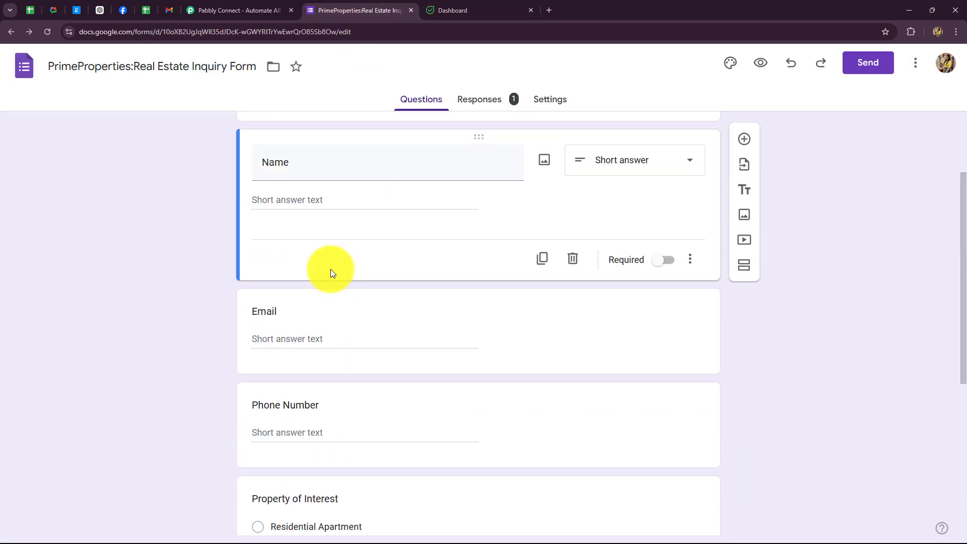
pyautogui.click(474, 9)
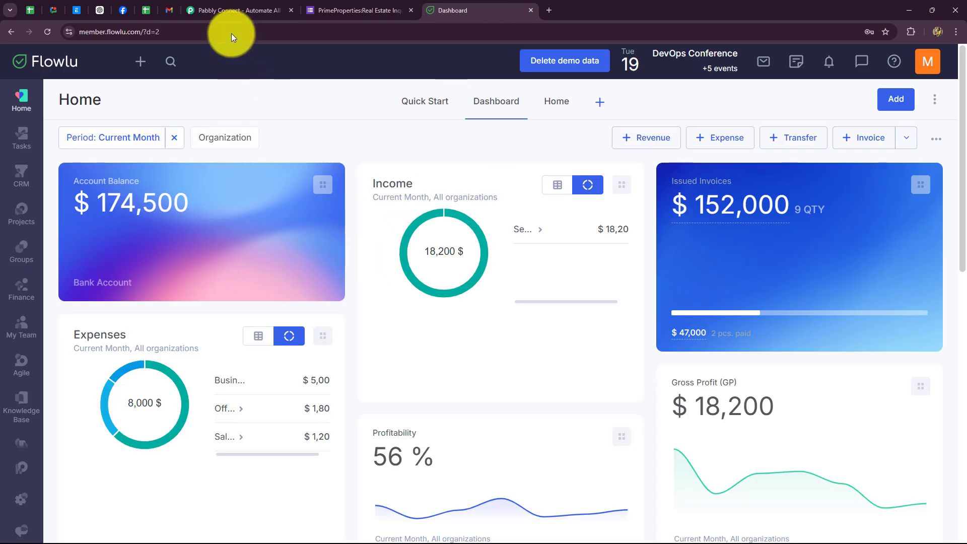
pyautogui.click(237, 11)
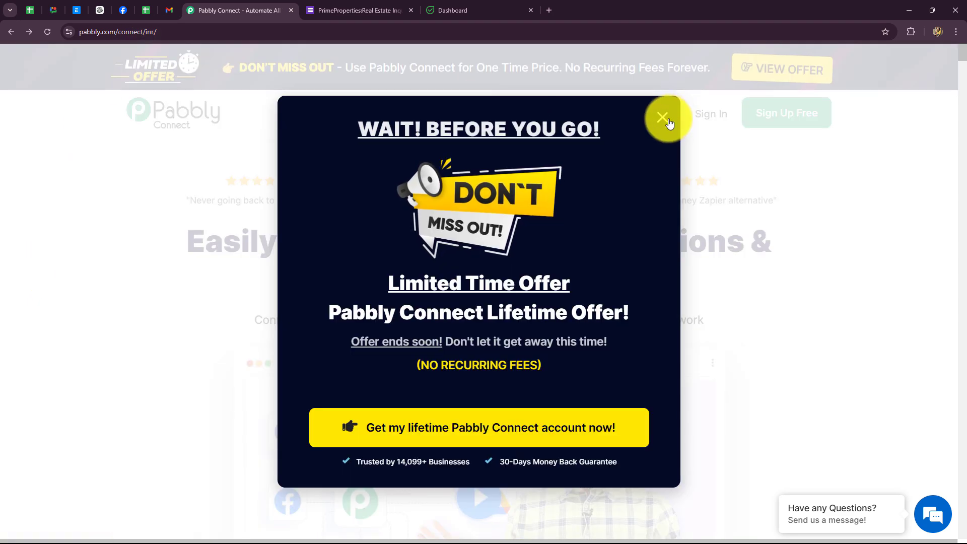
# Step: Dismiss the exit-offer popup on the Pabbly Connect website
pyautogui.click(661, 117)
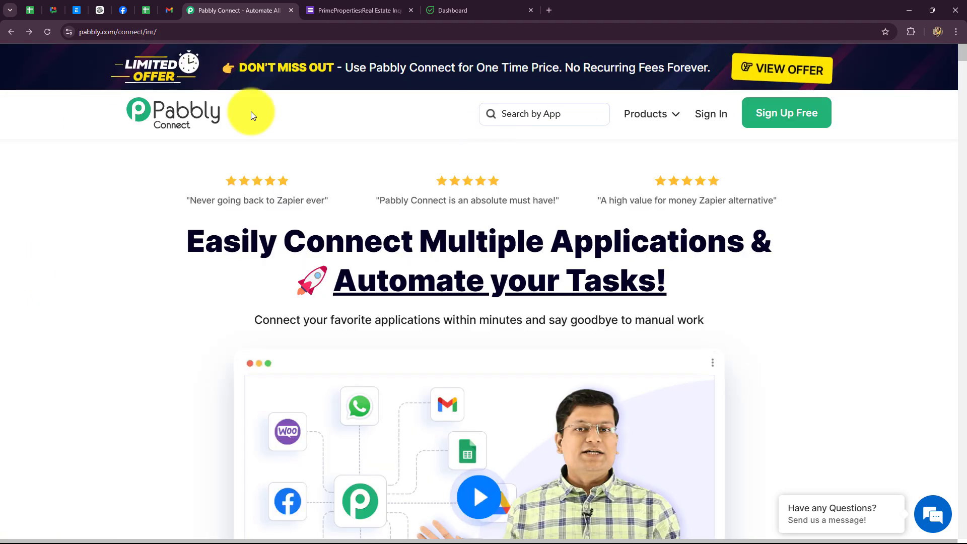
pyautogui.click(169, 32)
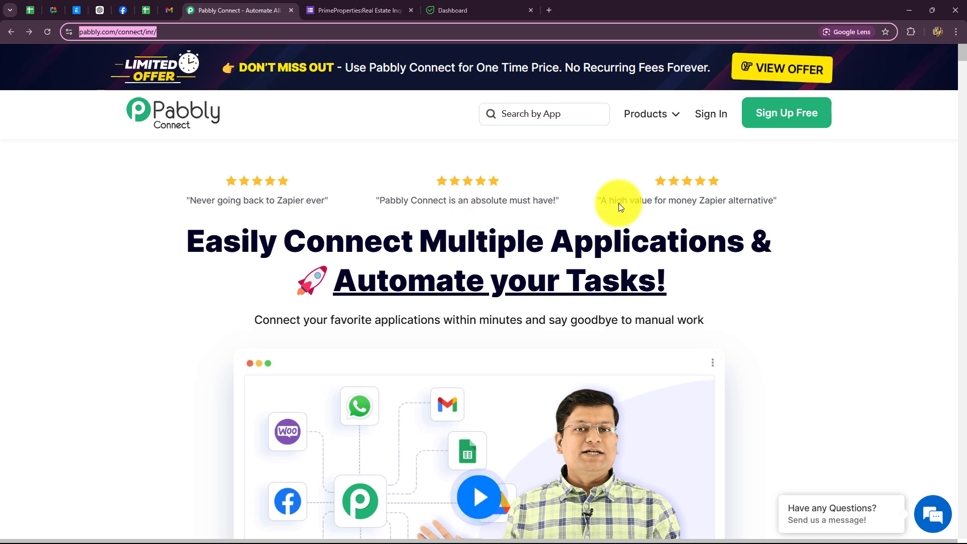
pyautogui.click(669, 150)
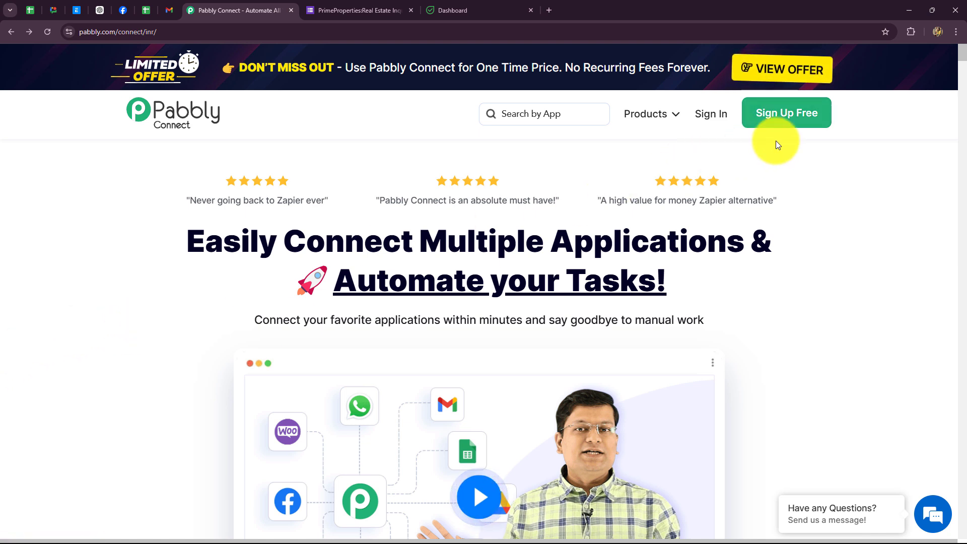
pyautogui.tripleClick(378, 266)
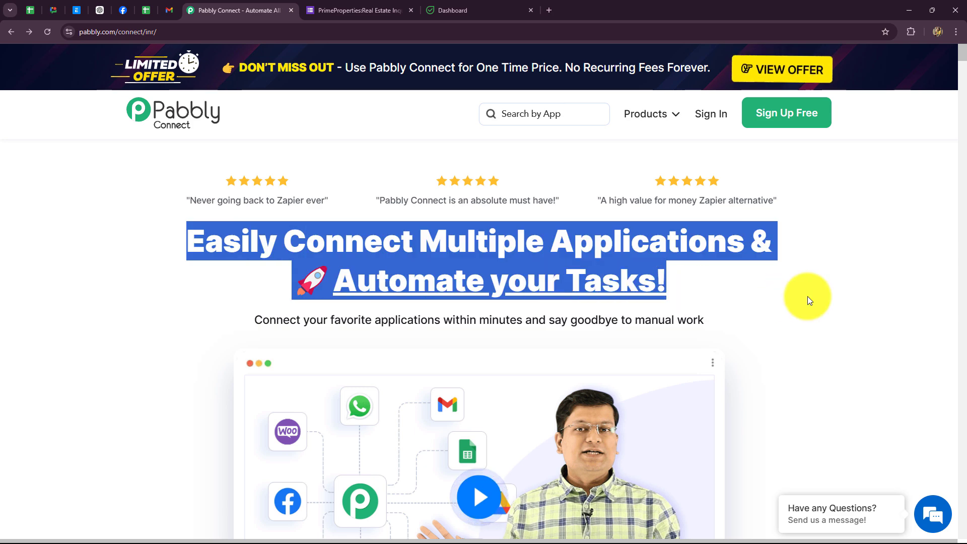
pyautogui.click(751, 312)
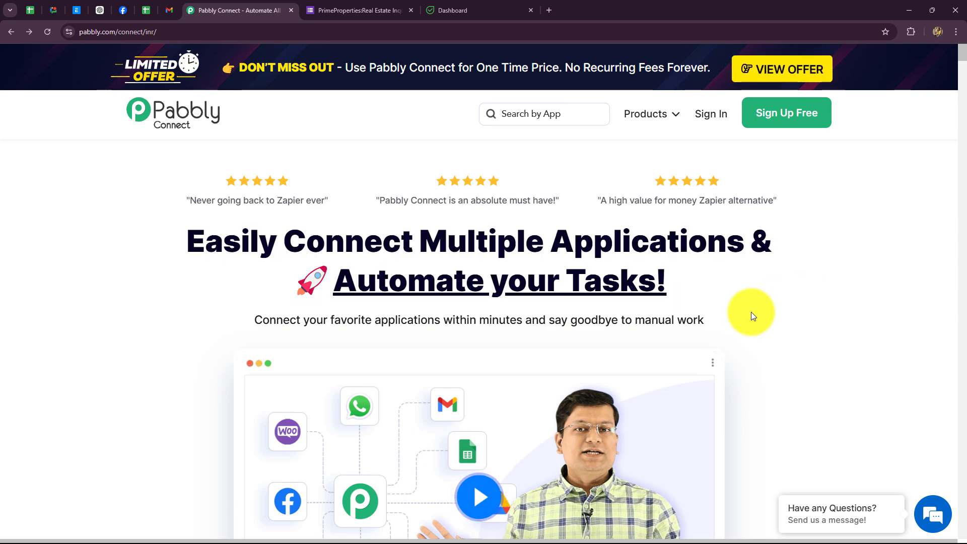
# Step: Sign in and launch Pabbly Connect from the All Pabbly Apps page
pyautogui.click(711, 116)
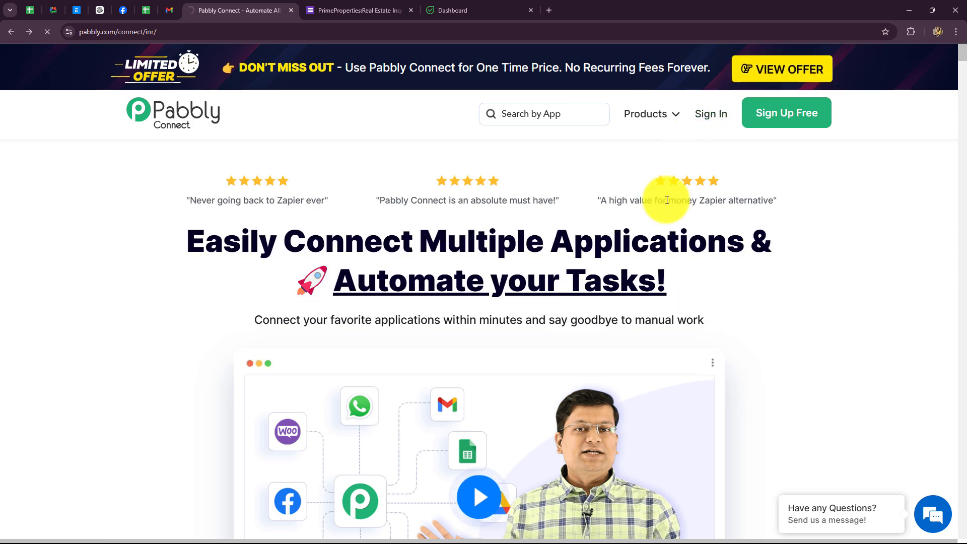
pyautogui.scroll(-3, 759, 358)
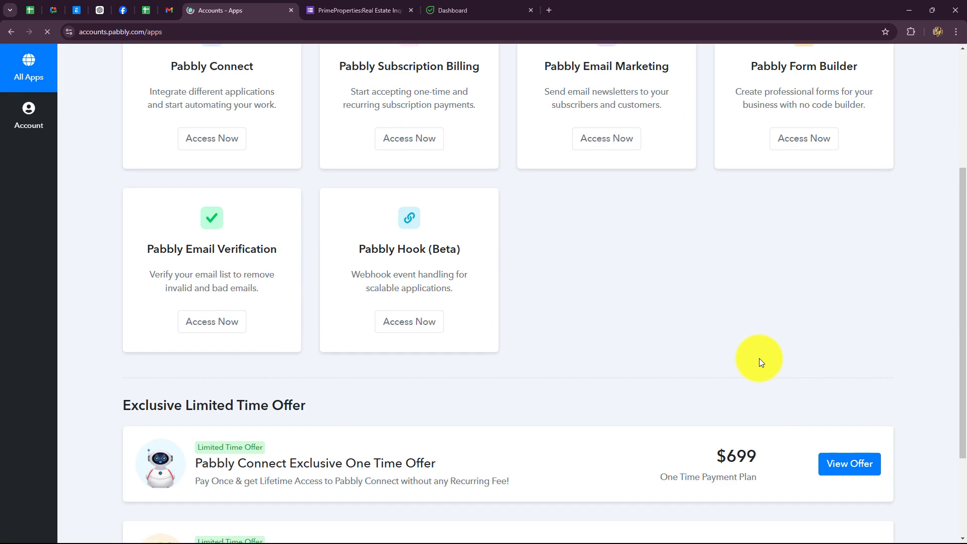
pyautogui.scroll(3, 759, 358)
pyautogui.moveTo(134, 82); pyautogui.dragTo(258, 83)
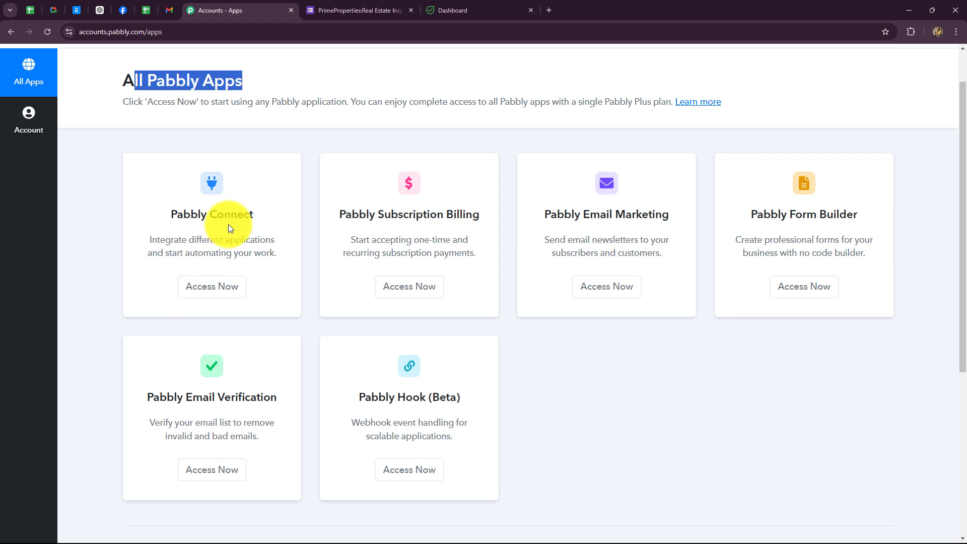
pyautogui.click(190, 295)
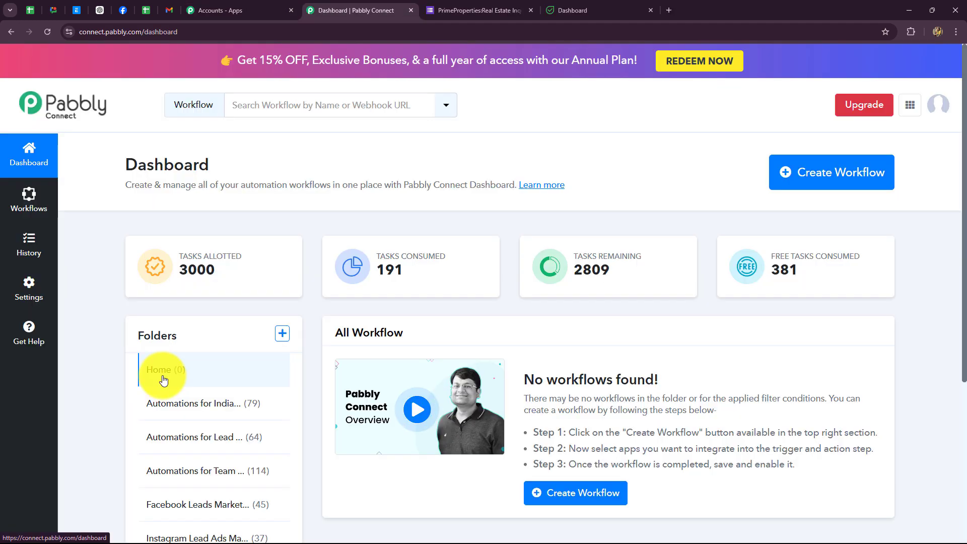
# Step: Create the workflow 'Create Flowlu Contact on Google Forms Submission' filed under Automations for Lead Management
pyautogui.scroll(-3, 606, 379)
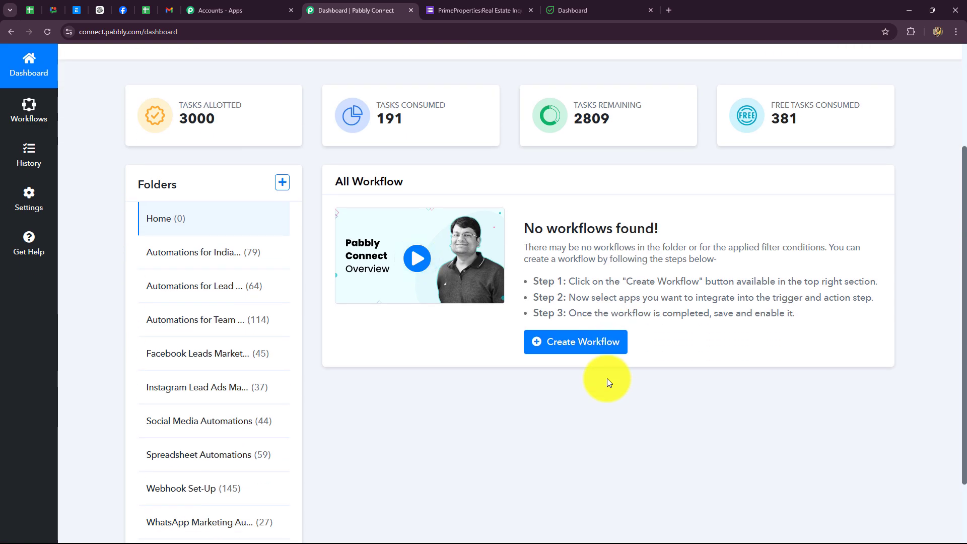
pyautogui.scroll(-2, 606, 381)
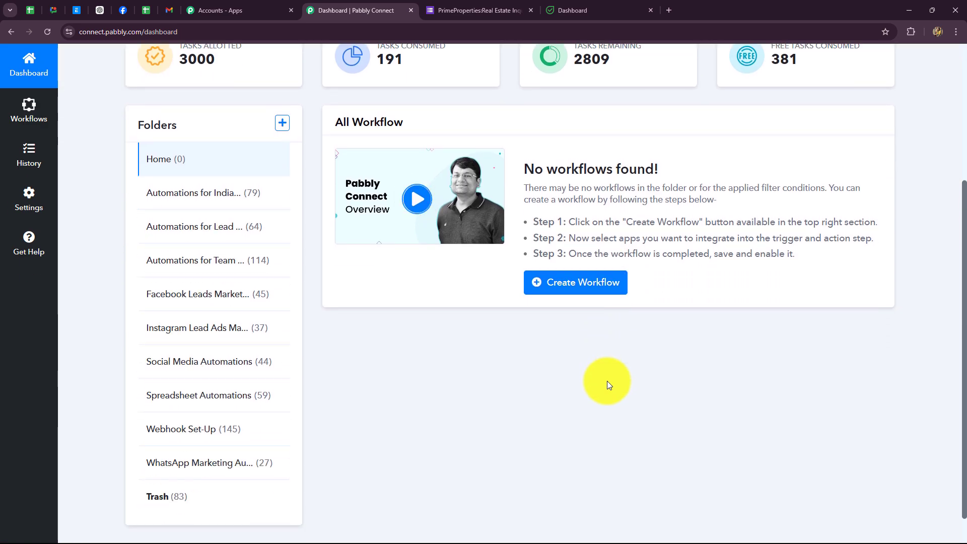
pyautogui.scroll(2, 606, 381)
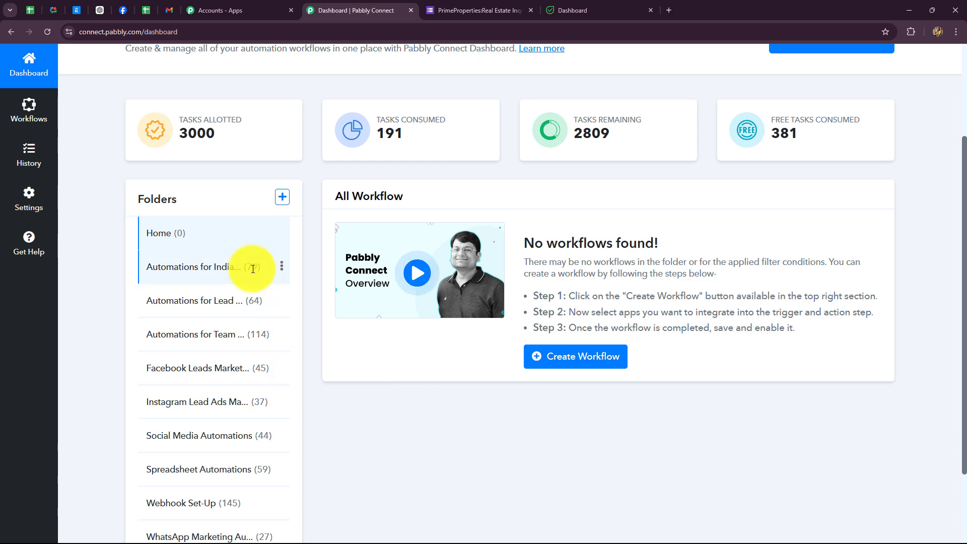
pyautogui.scroll(-2, 246, 286)
pyautogui.scroll(4, 381, 464)
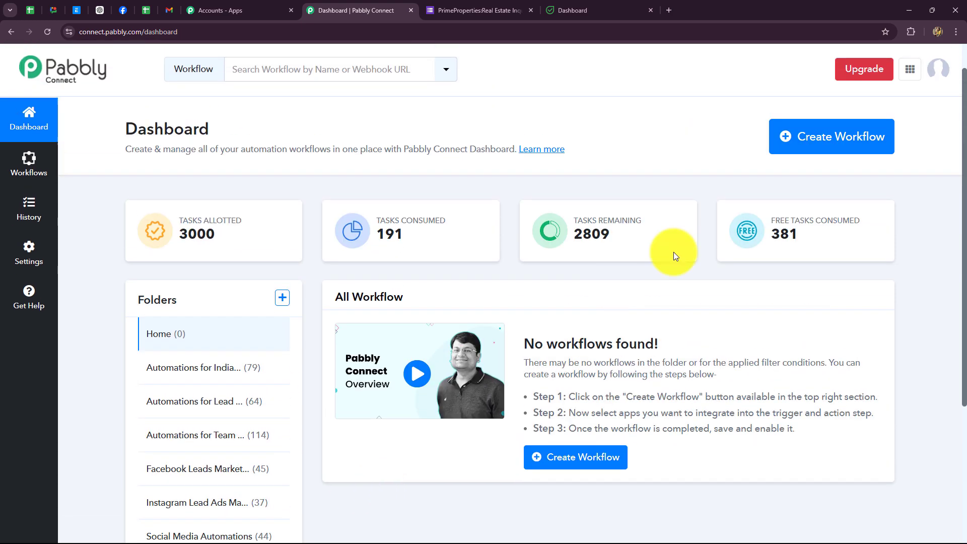
pyautogui.click(805, 136)
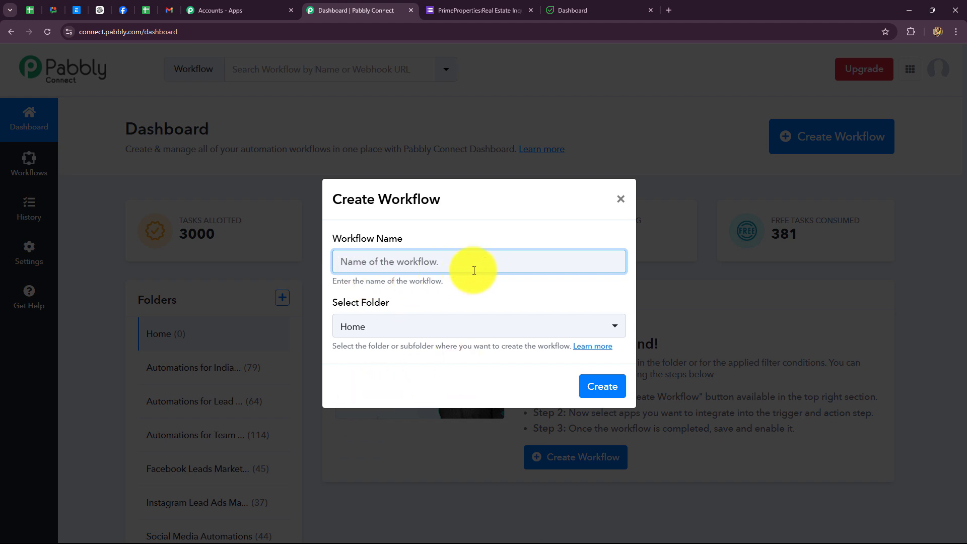
pyautogui.write('Create Flowlu Contact on Google Forms Submission')
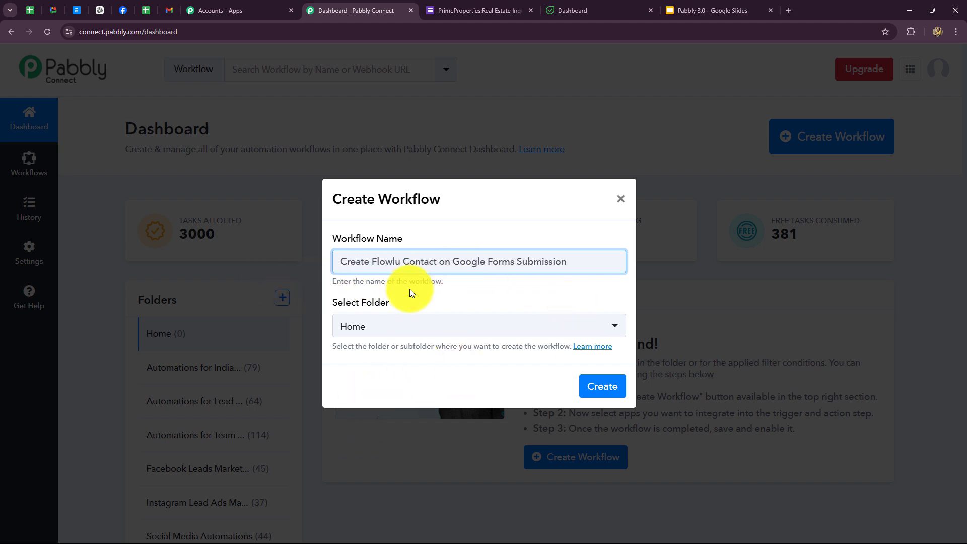
pyautogui.click(423, 331)
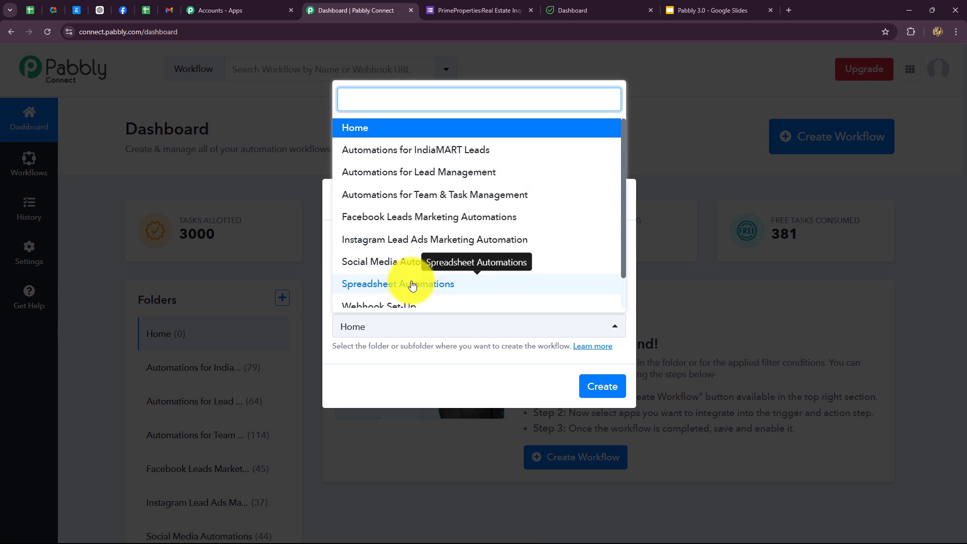
pyautogui.scroll(-1, 412, 285)
pyautogui.scroll(1, 412, 284)
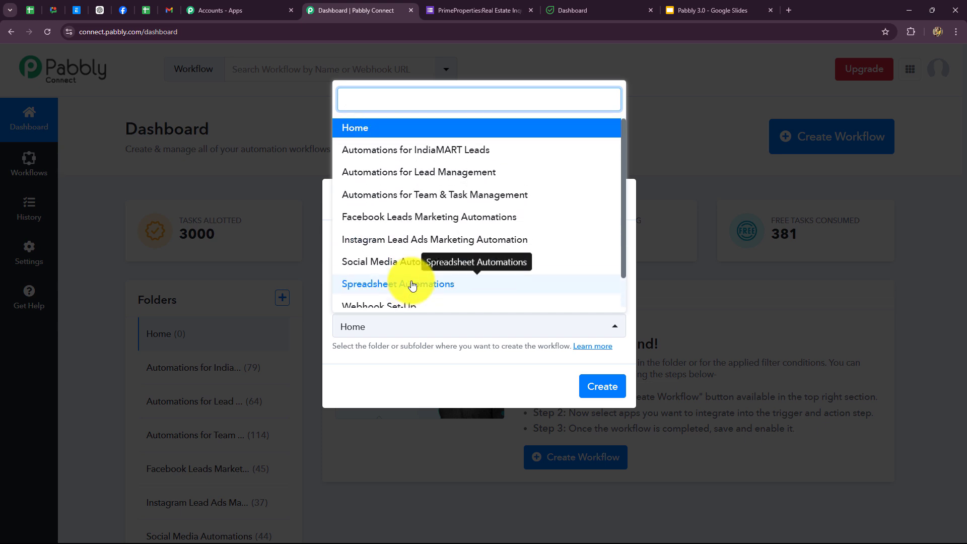
pyautogui.click(363, 173)
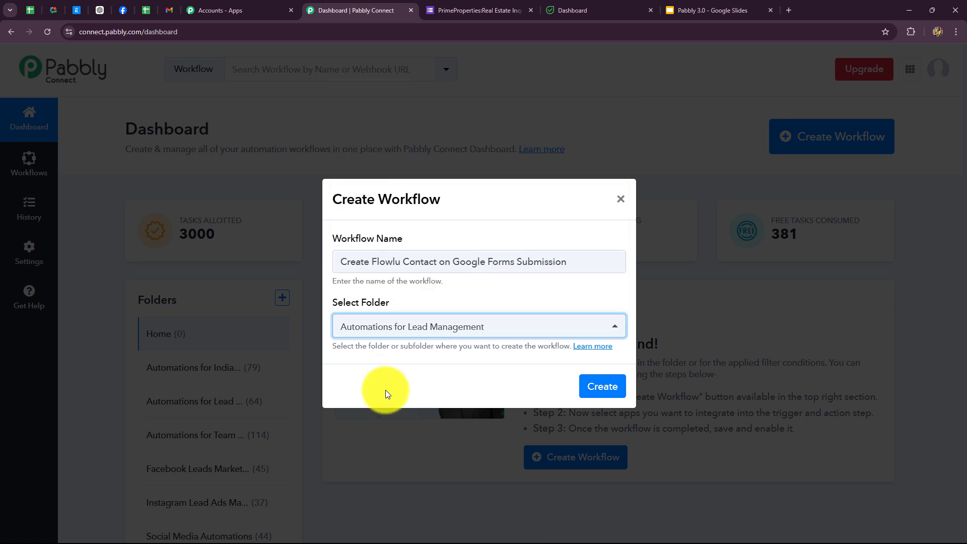
pyautogui.click(618, 388)
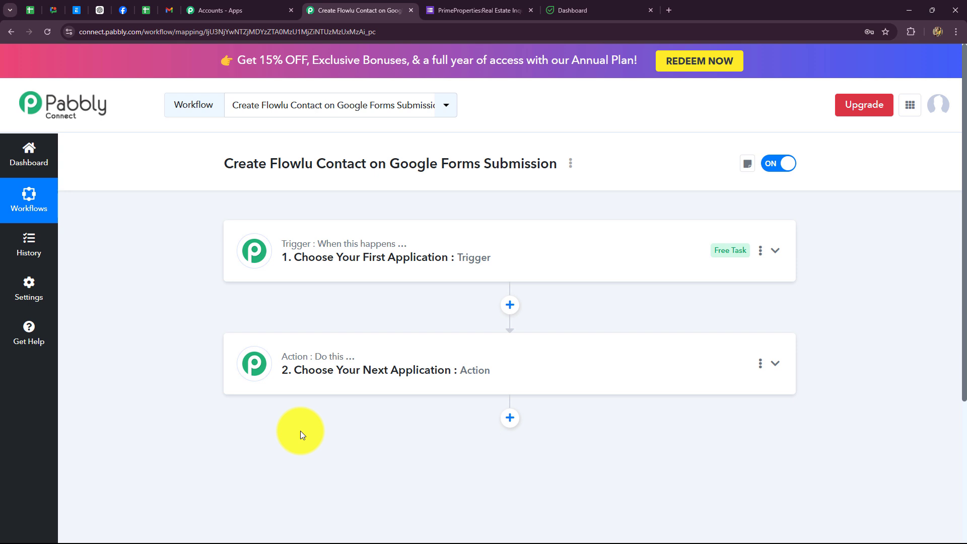
# Step: Set the trigger app to Google Forms, found by searching 'Goo', with event New Response Received
pyautogui.click(289, 242)
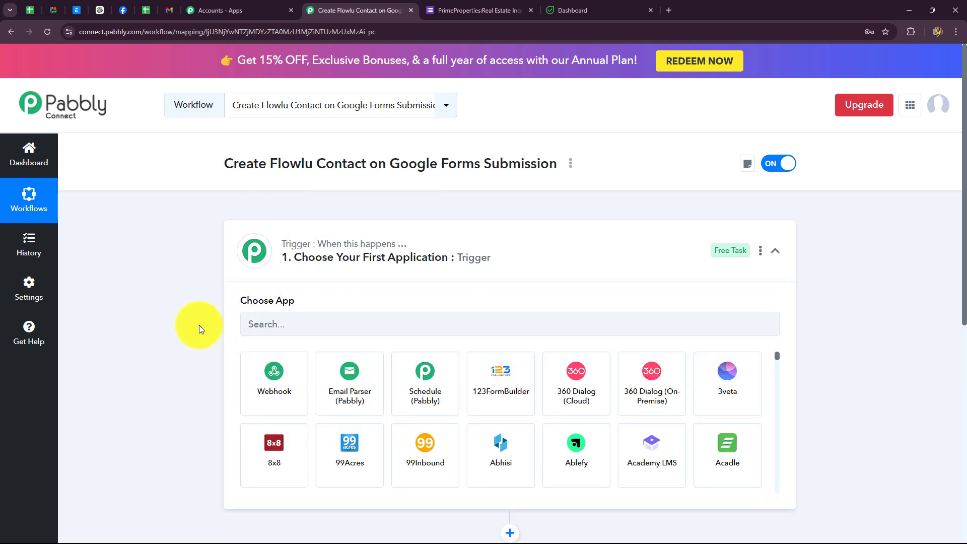
pyautogui.scroll(-2, 199, 325)
pyautogui.click(254, 223)
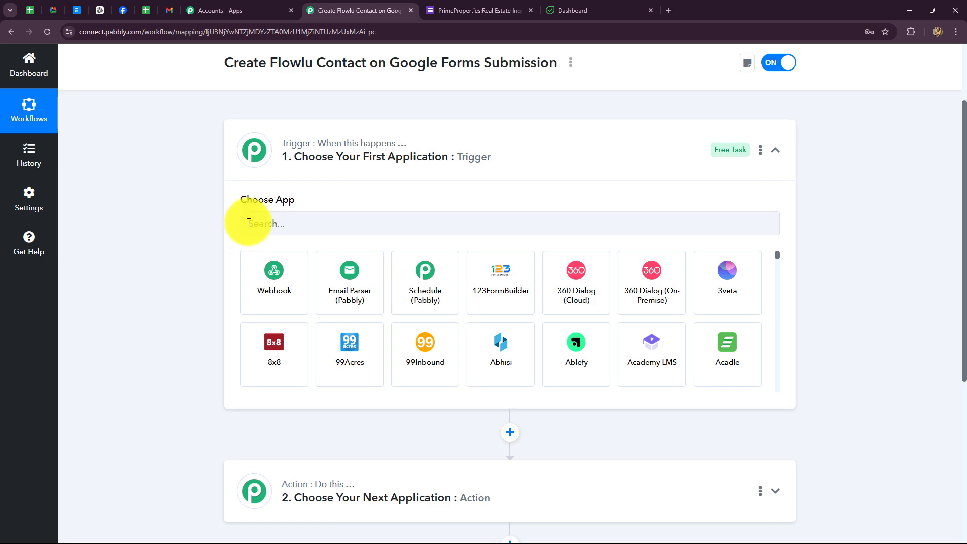
pyautogui.click(478, 9)
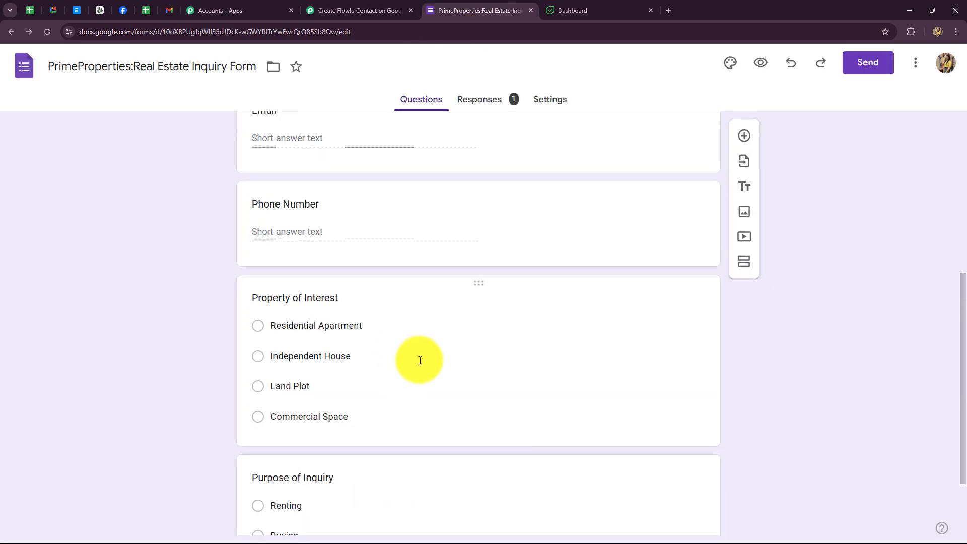
pyautogui.scroll(-1, 419, 361)
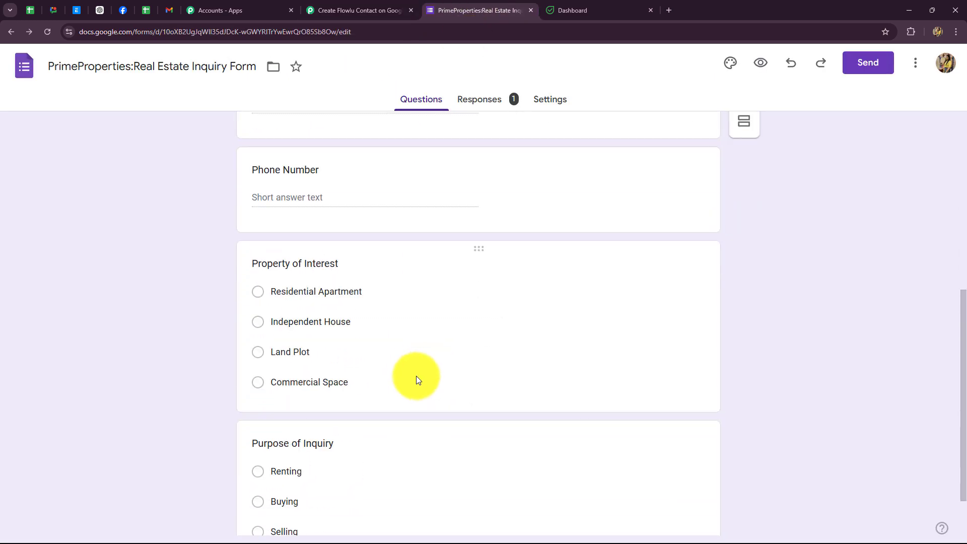
pyautogui.click(384, 9)
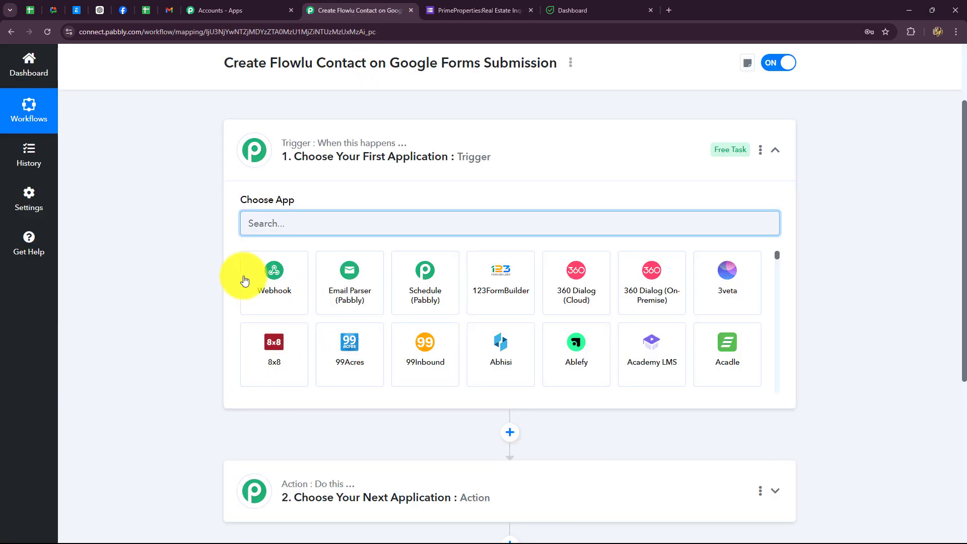
pyautogui.write('Goo')
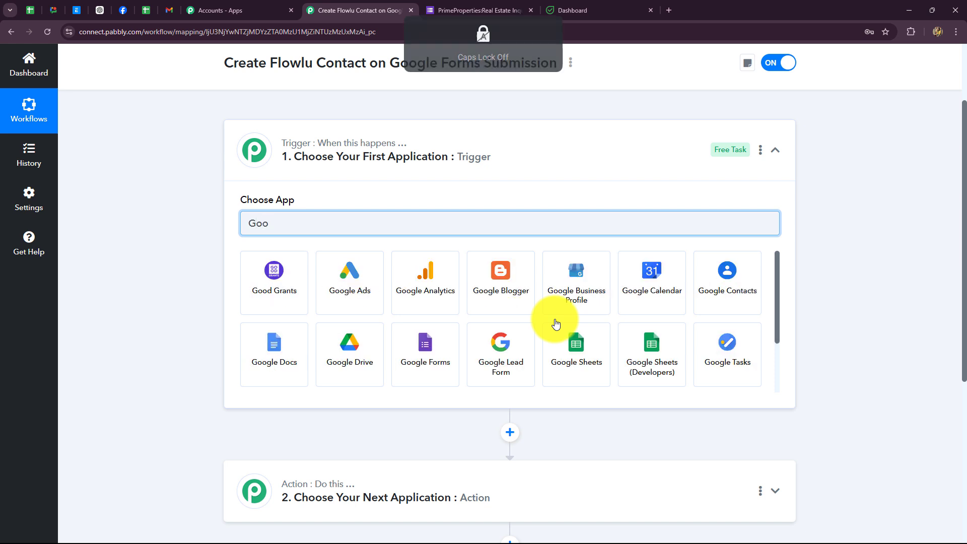
pyautogui.click(420, 370)
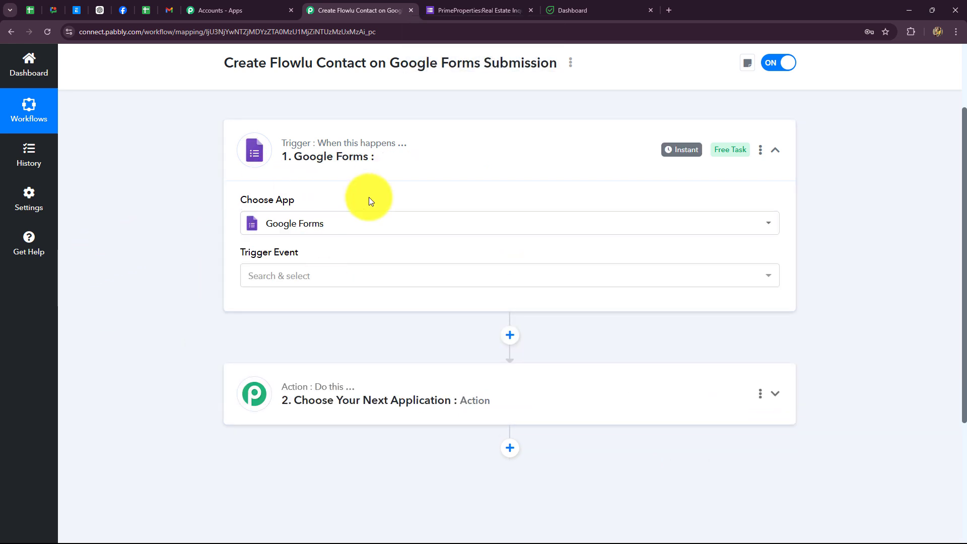
pyautogui.click(272, 285)
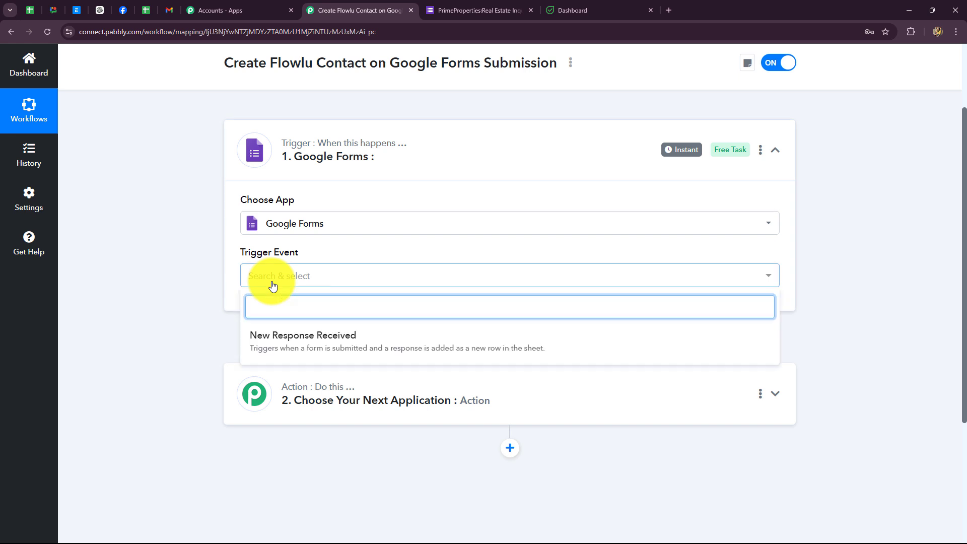
pyautogui.click(261, 343)
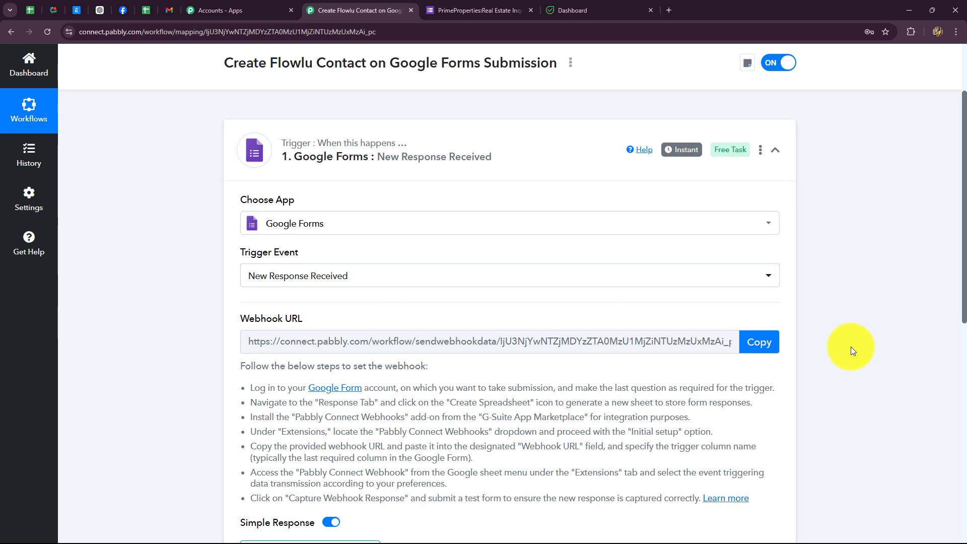
# Step: Copy the Google Forms trigger's webhook URL from its setup instructions
pyautogui.scroll(-5, 850, 346)
pyautogui.scroll(5, 850, 347)
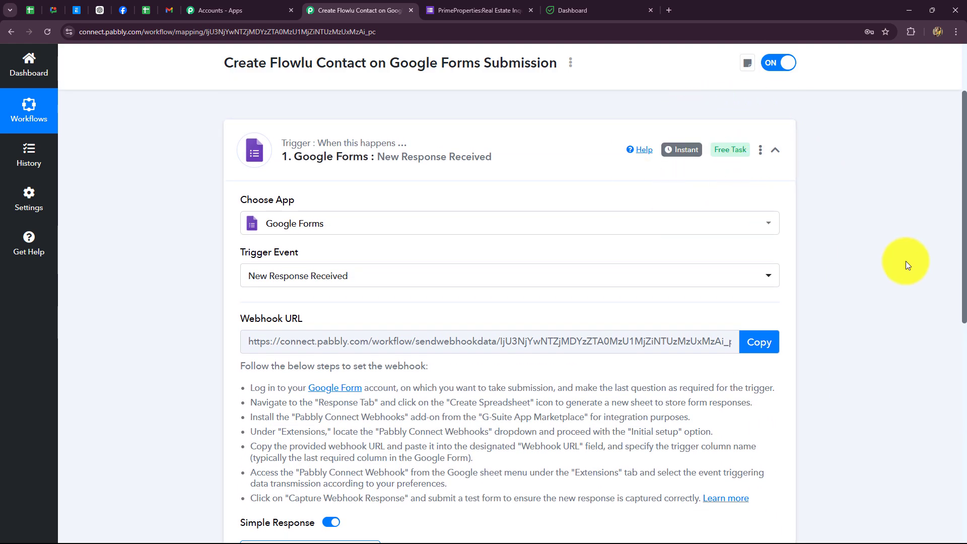
pyautogui.scroll(-2, 905, 261)
pyautogui.scroll(2, 905, 261)
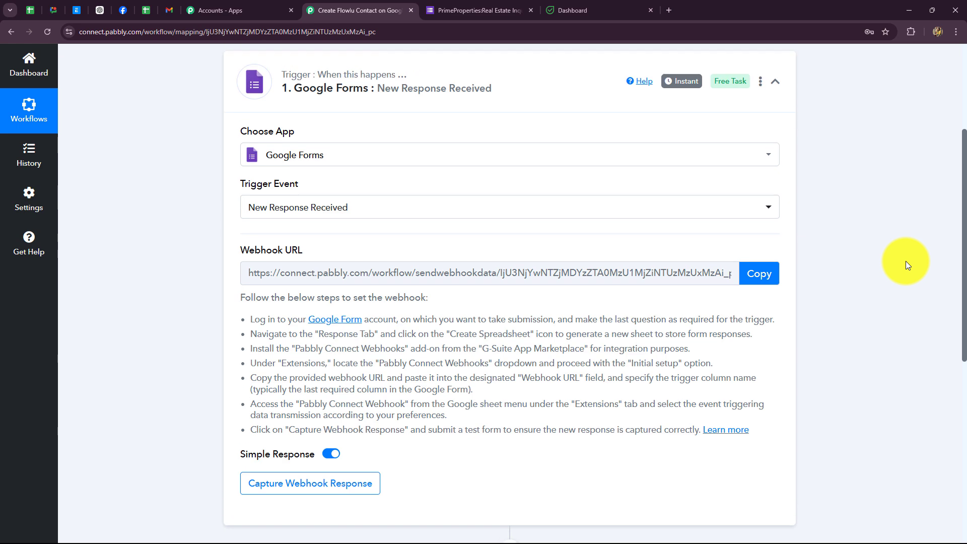
pyautogui.click(456, 10)
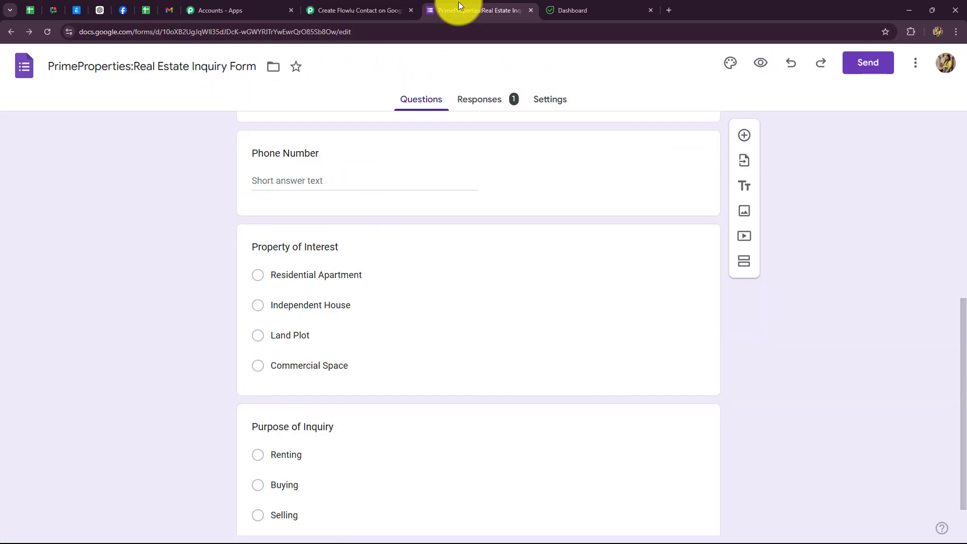
pyautogui.click(328, 10)
pyautogui.scroll(-3, 254, 379)
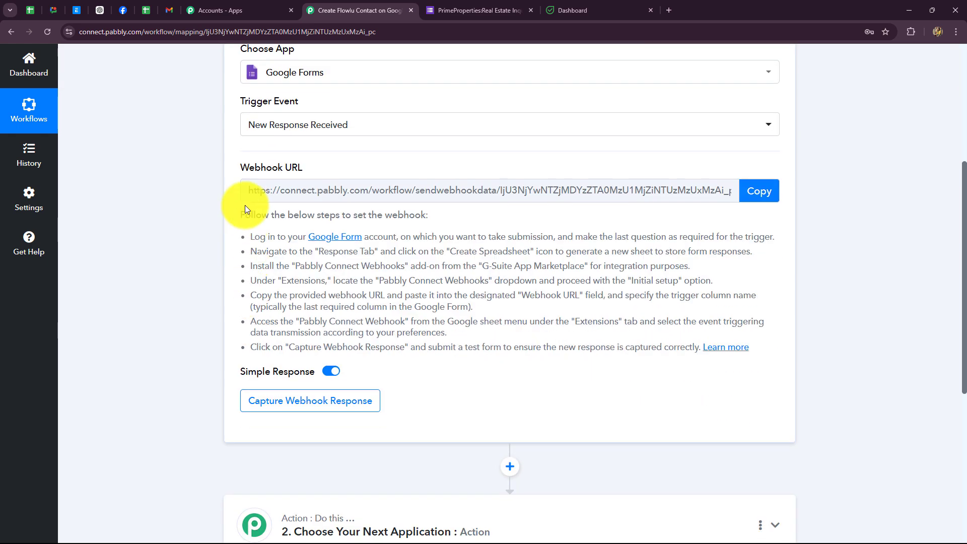
pyautogui.moveTo(252, 236); pyautogui.dragTo(734, 377)
pyautogui.click(753, 190)
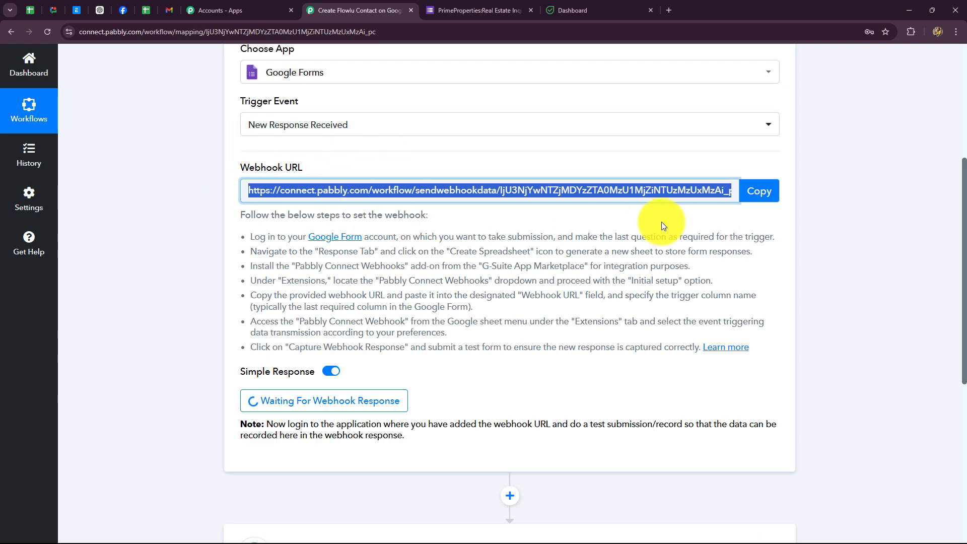
pyautogui.scroll(3, 661, 224)
pyautogui.scroll(-4, 662, 225)
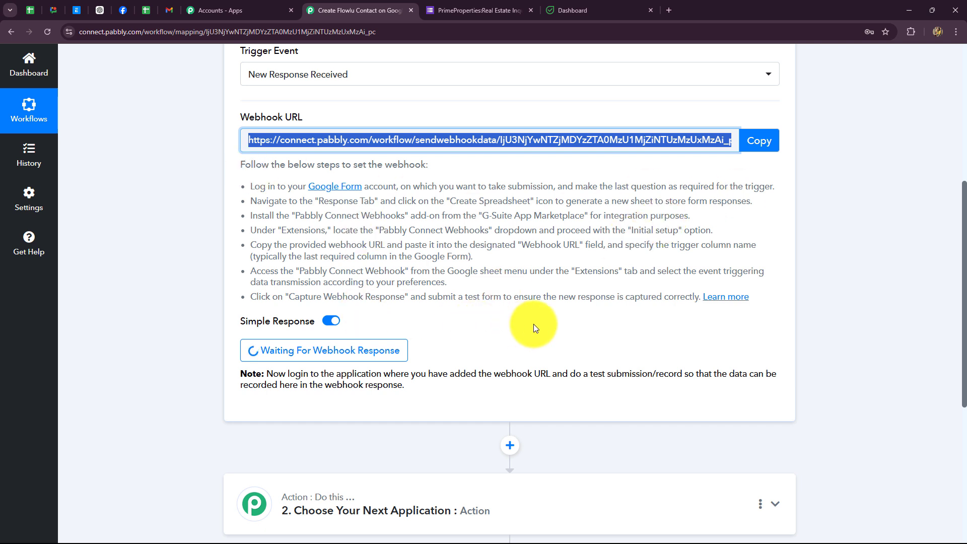
# Step: Show the inquiry form's Responses summary with its single test response
pyautogui.click(448, 11)
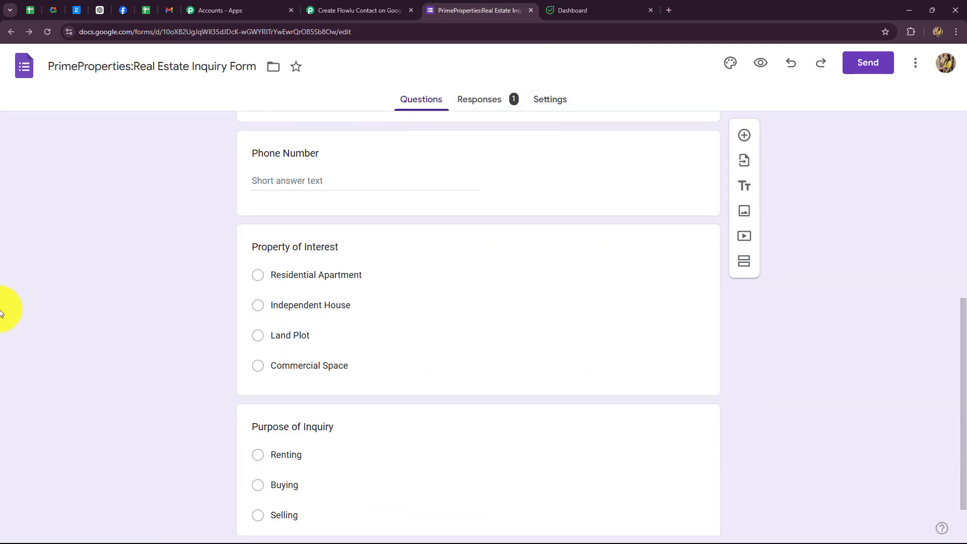
pyautogui.scroll(-1, 80, 348)
pyautogui.scroll(5, 81, 348)
pyautogui.scroll(-1, 81, 348)
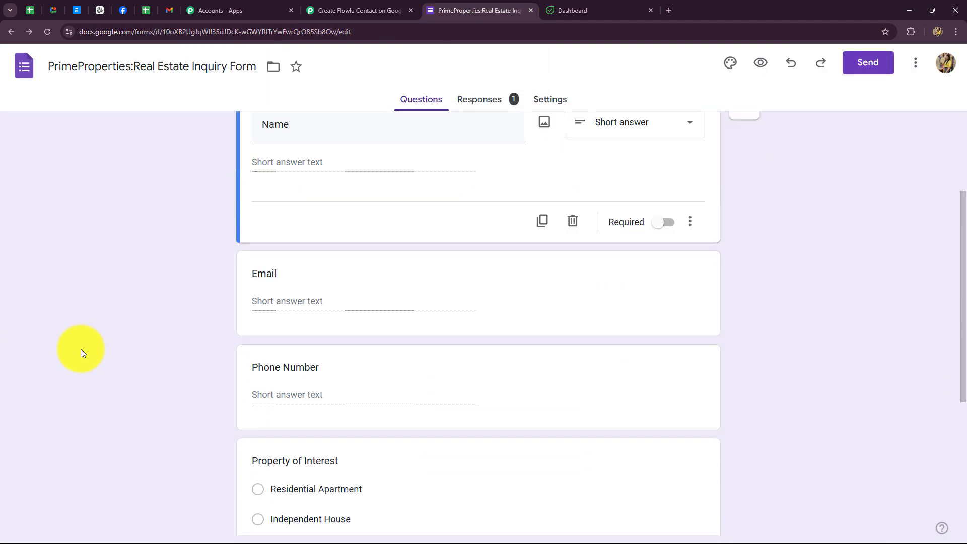
pyautogui.scroll(-3, 81, 348)
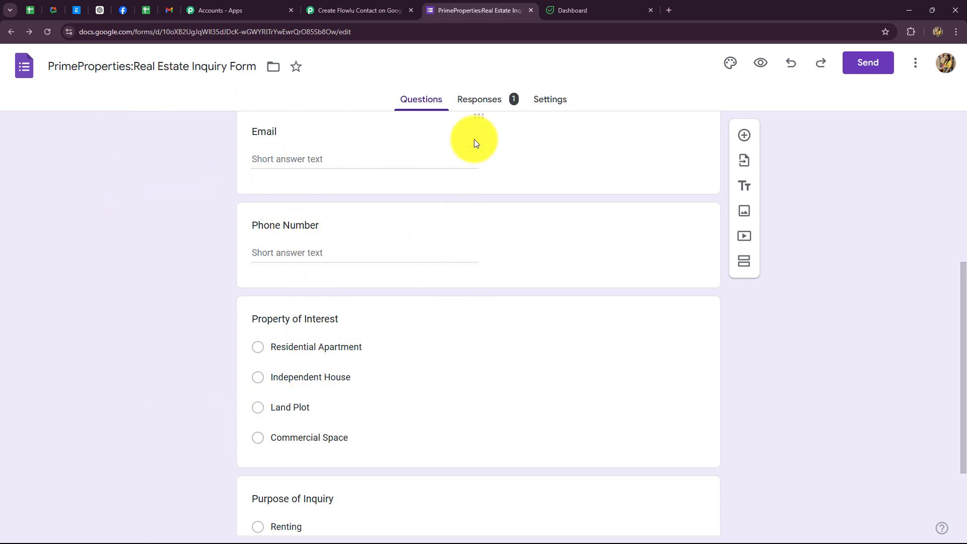
pyautogui.click(482, 101)
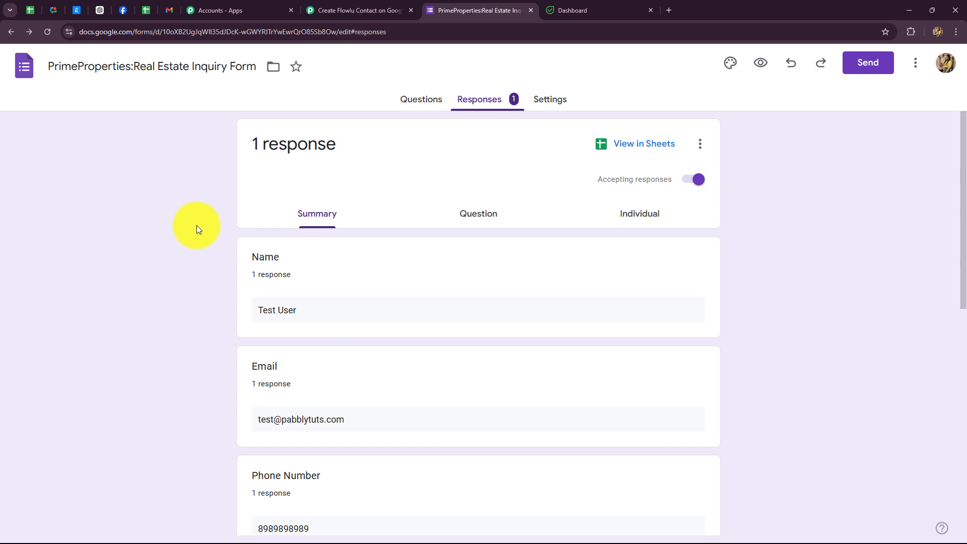
# Step: Open the linked responses spreadsheet and zoom it to 125%
pyautogui.click(634, 149)
pyautogui.click(530, 255)
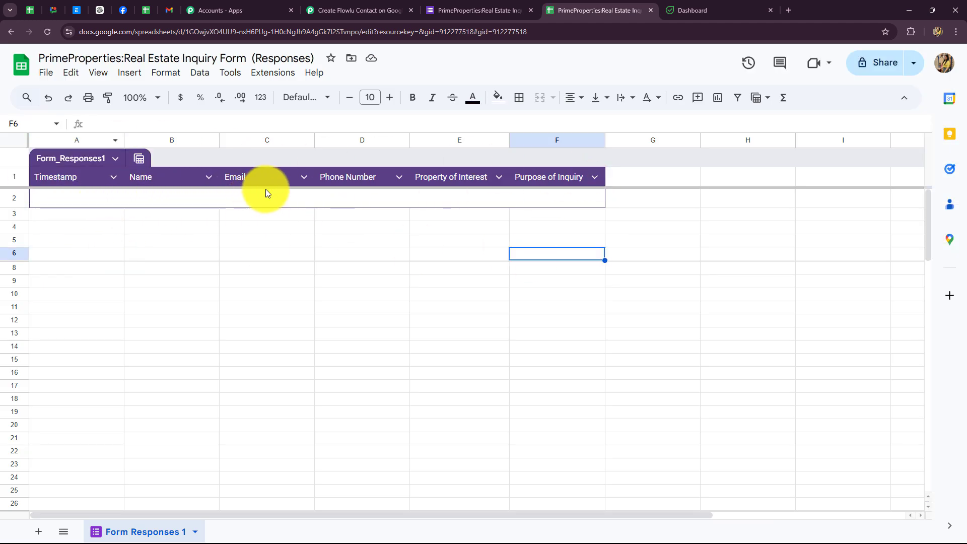
pyautogui.click(151, 99)
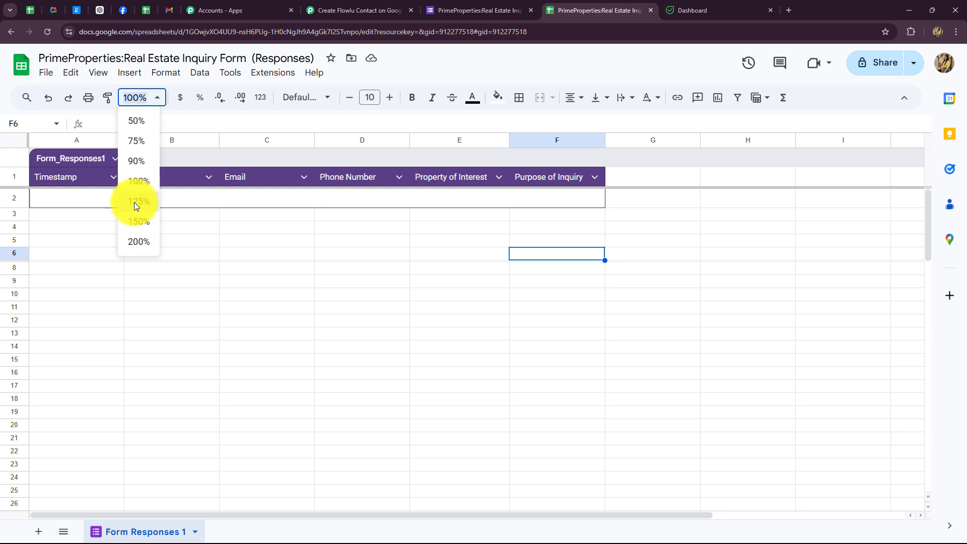
pyautogui.click(134, 201)
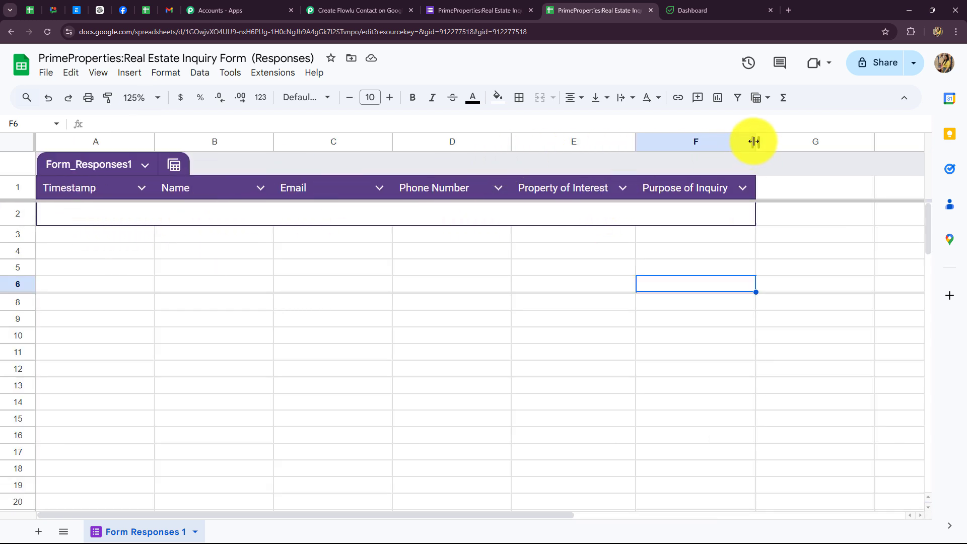
# Step: Widen column F (Purpose of Inquiry) and column C (Email), then return to the form's responses
pyautogui.moveTo(754, 142); pyautogui.dragTo(798, 141)
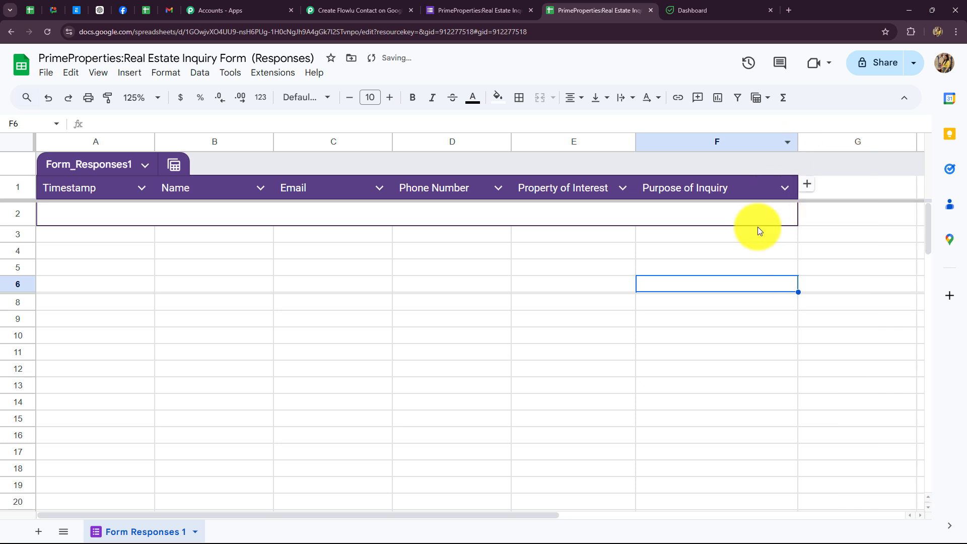
pyautogui.click(564, 284)
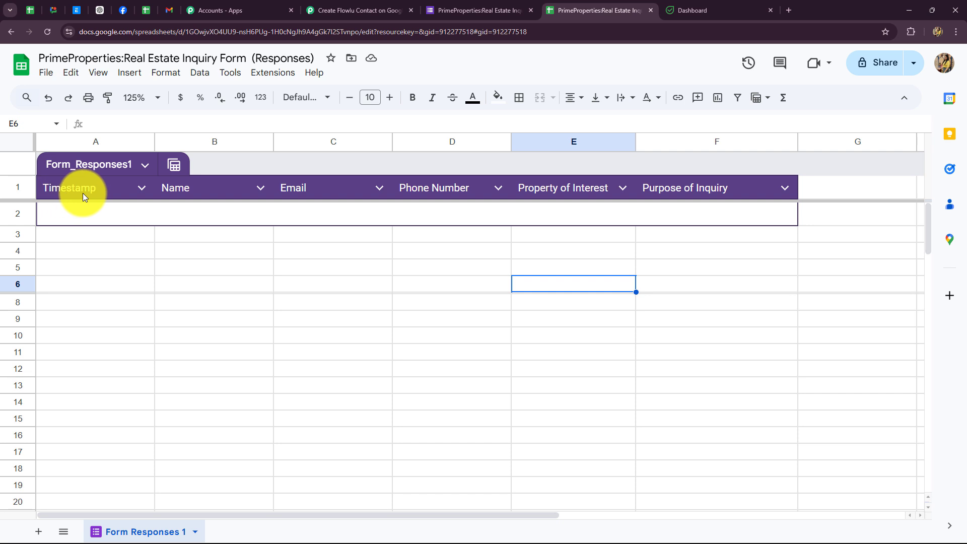
pyautogui.moveTo(393, 140); pyautogui.dragTo(479, 171)
pyautogui.click(339, 325)
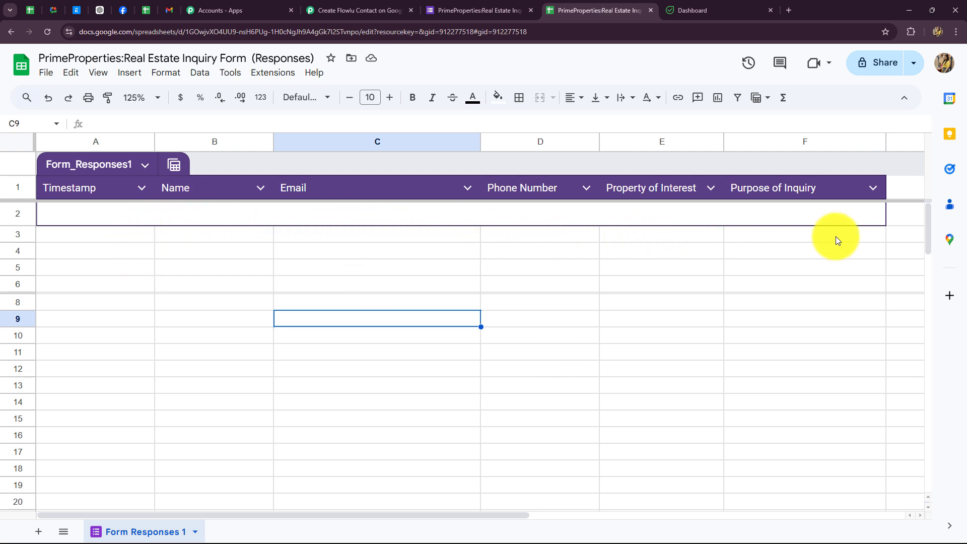
pyautogui.click(787, 341)
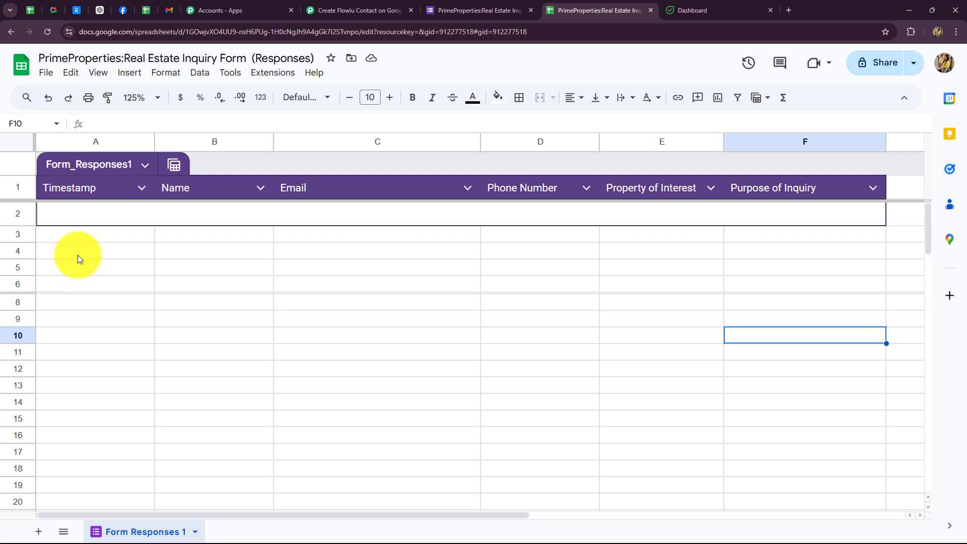
pyautogui.click(458, 10)
# Step: Copy the form's shortened forms.gle link and load it in a new tab
pyautogui.click(856, 74)
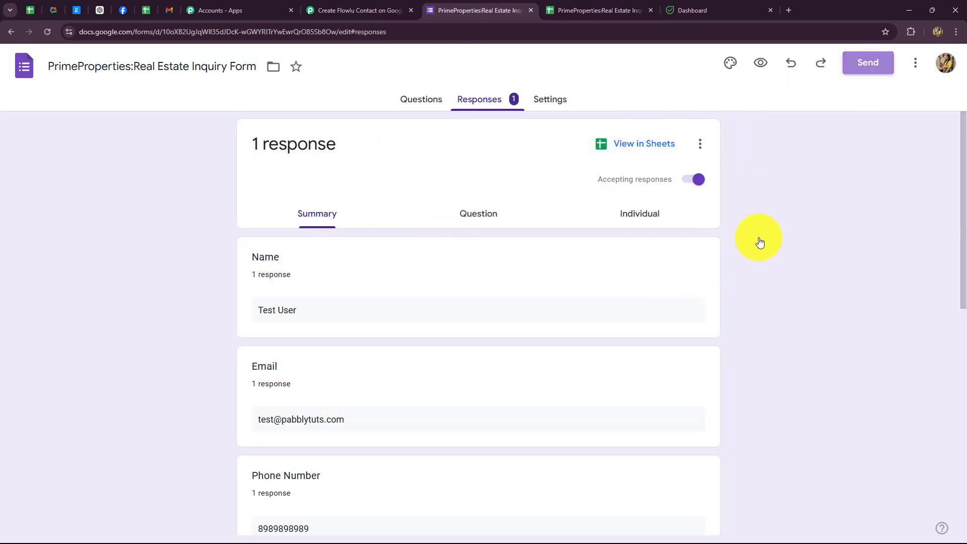
pyautogui.click(434, 182)
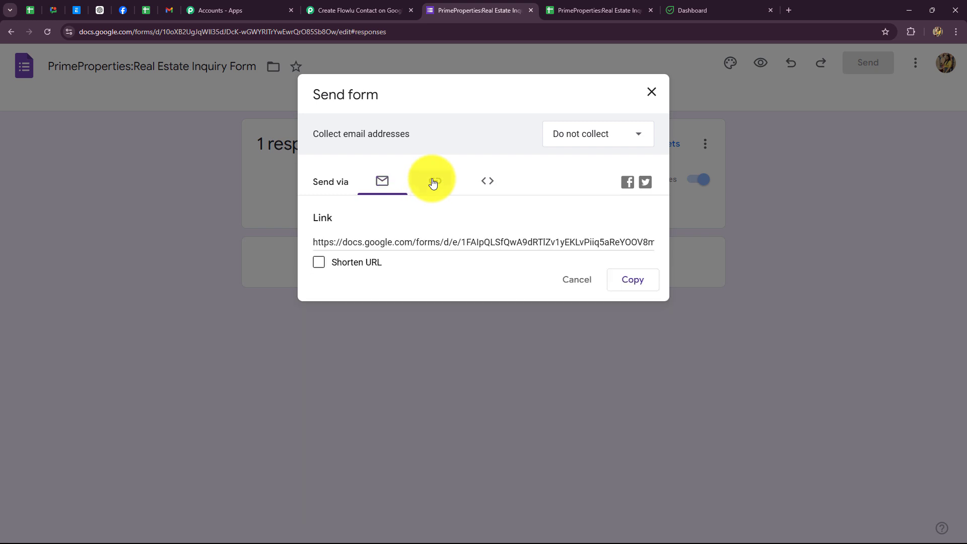
pyautogui.click(318, 262)
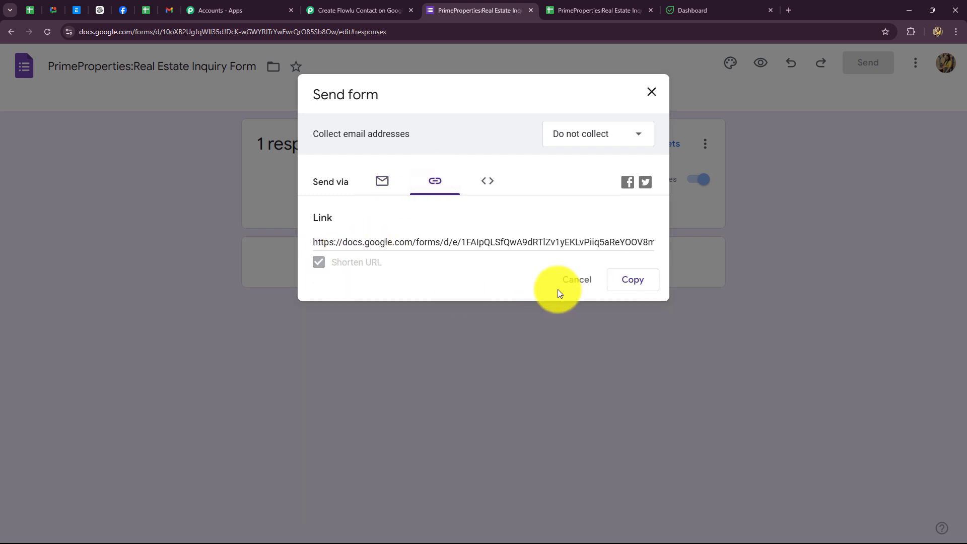
pyautogui.click(619, 282)
pyautogui.hotkey('ctrl', 't')
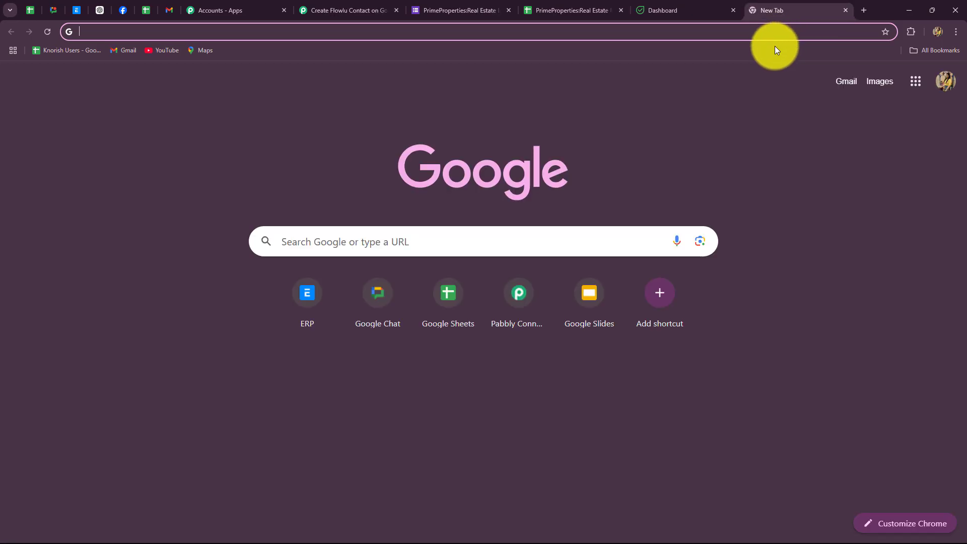
pyautogui.hotkey('ctrl', 'v')
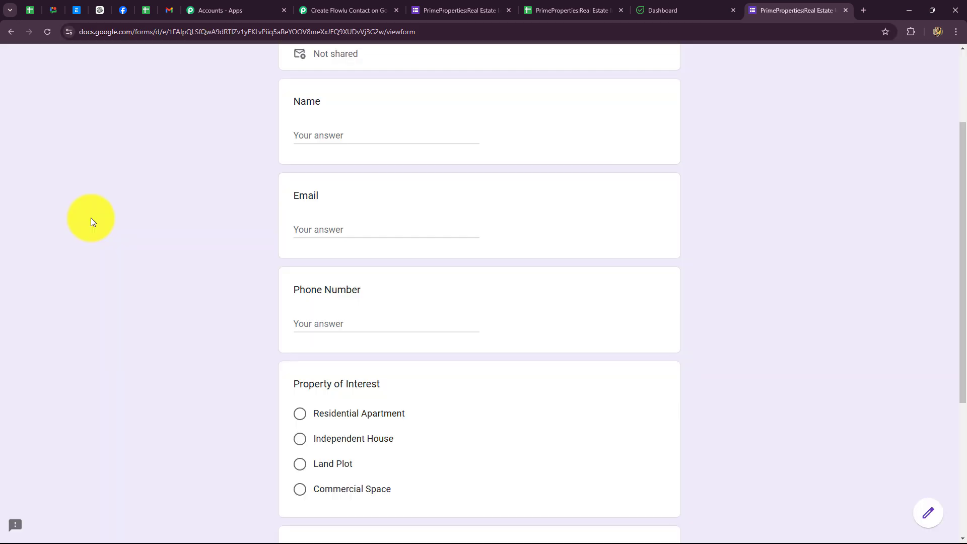
# Step: Check the responses sheet and waiting workflow, then return to the live form's Name answer
pyautogui.click(561, 18)
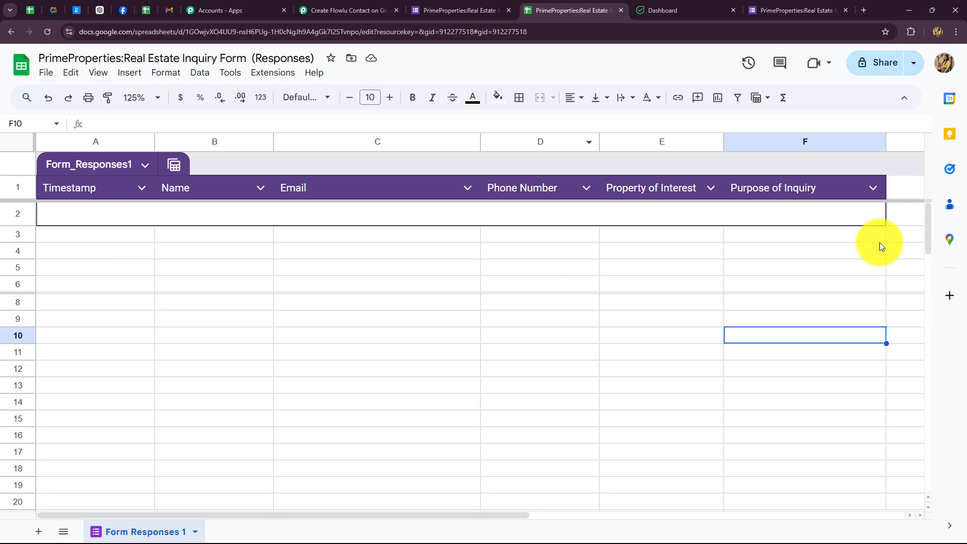
pyautogui.click(336, 16)
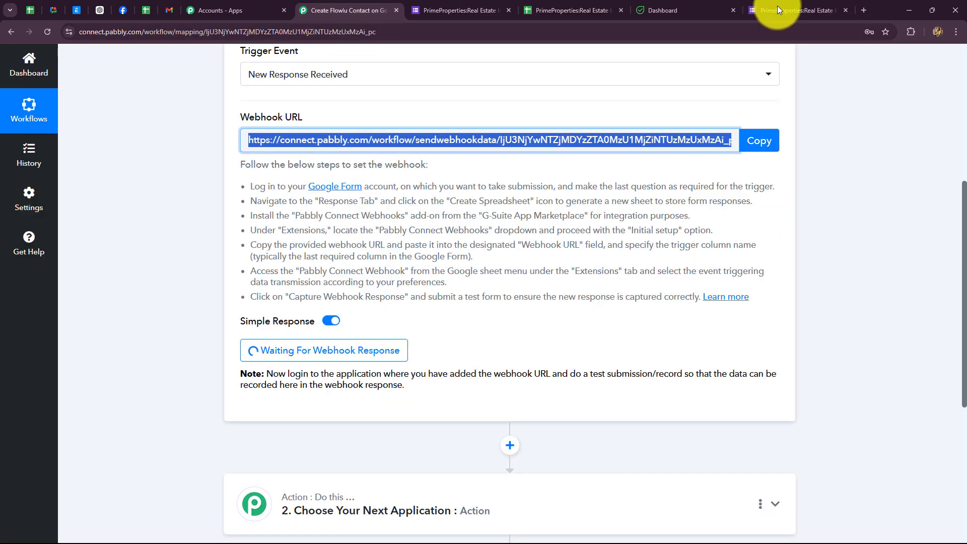
pyautogui.click(785, 11)
pyautogui.click(320, 136)
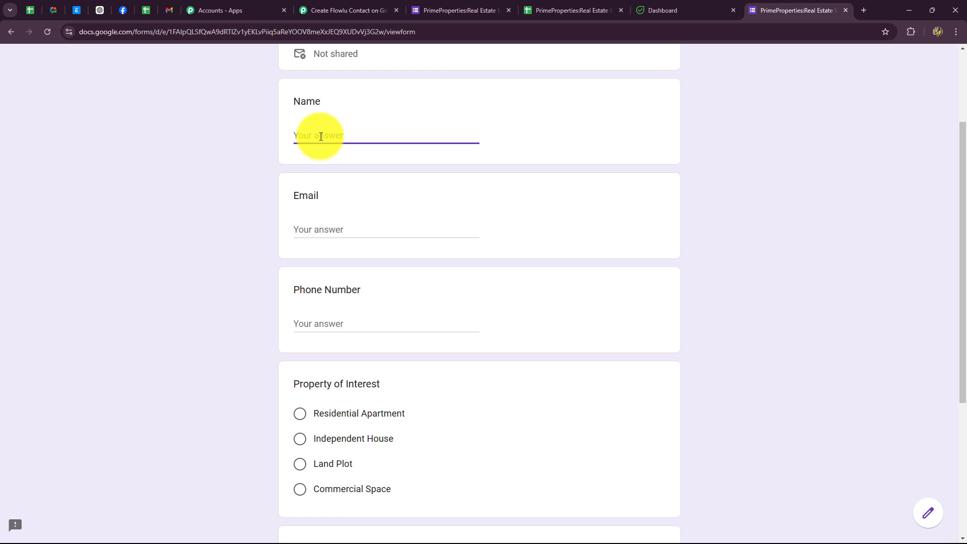
# Step: Enter the test contact's first name, last name, email address and phone number
pyautogui.write('Name')
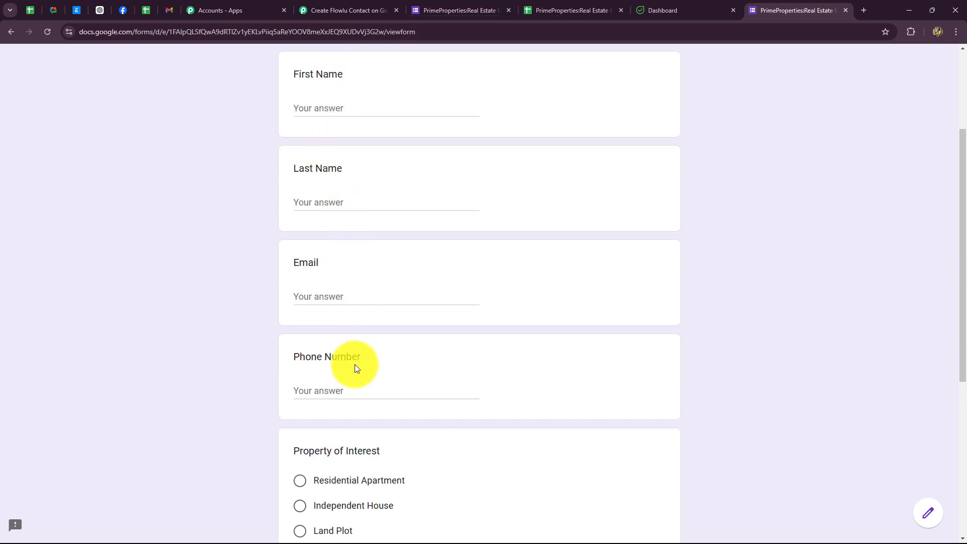
pyautogui.click(315, 107)
pyautogui.press('capslock')
pyautogui.write('Sm')
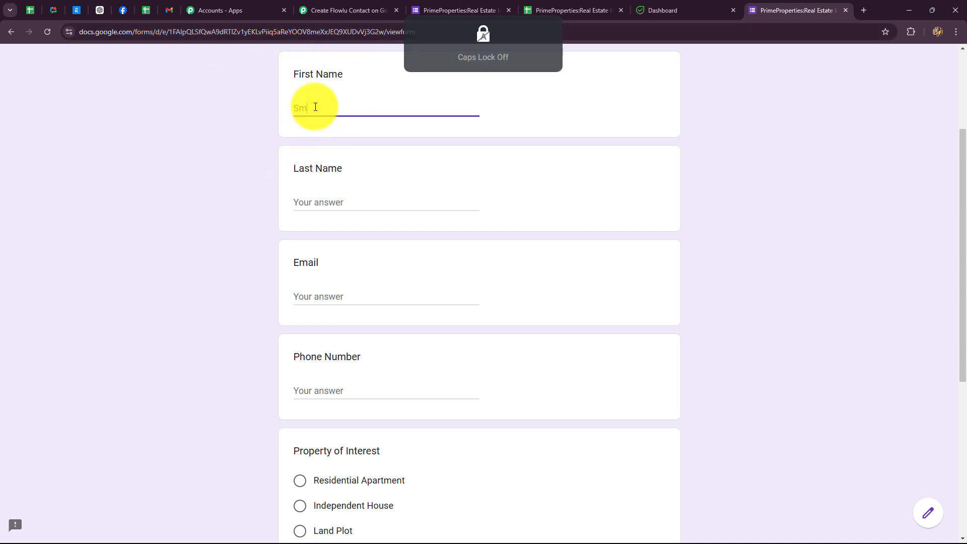
pyautogui.write('art')
pyautogui.click(314, 205)
pyautogui.press('capslock')
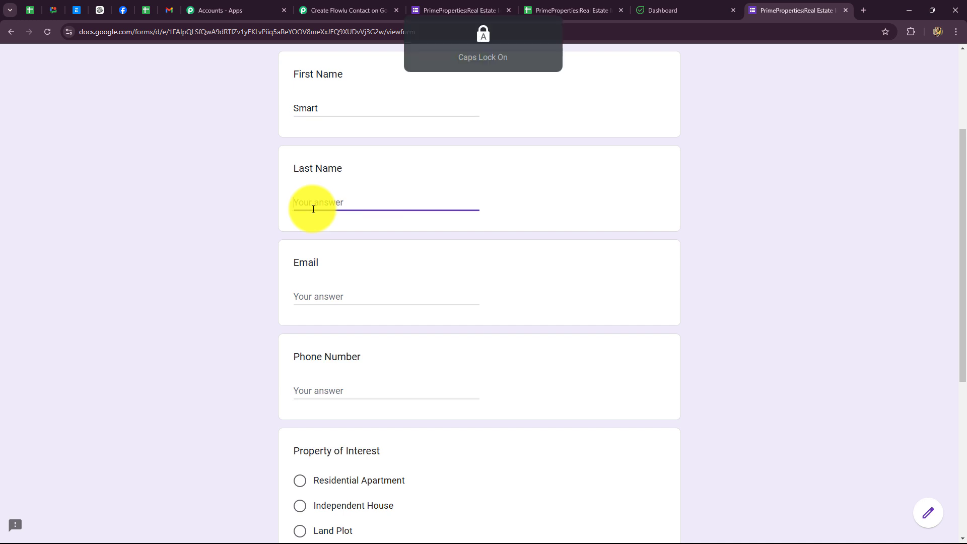
pyautogui.write('L')
pyautogui.press('capslock')
pyautogui.write('ead')
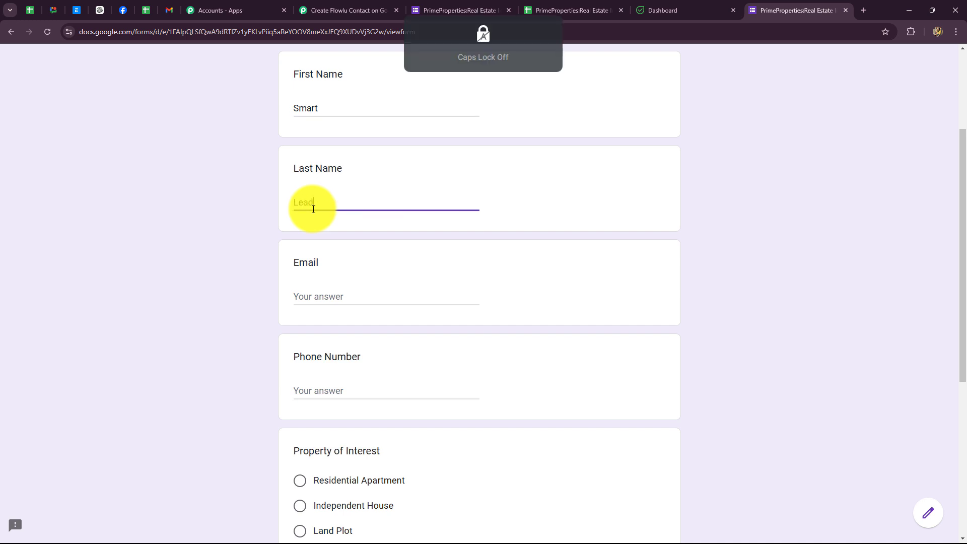
pyautogui.click(313, 299)
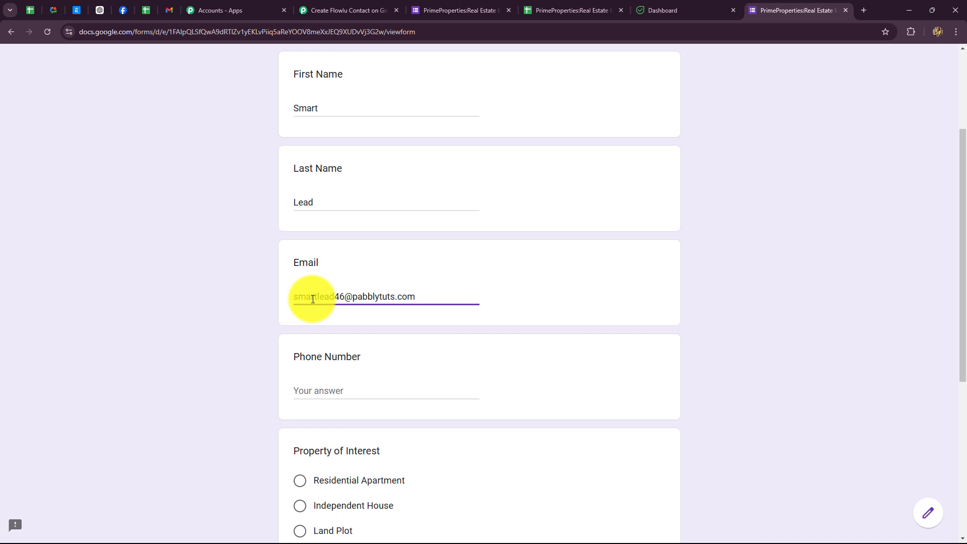
pyautogui.scroll(-4, 312, 299)
pyautogui.click(313, 192)
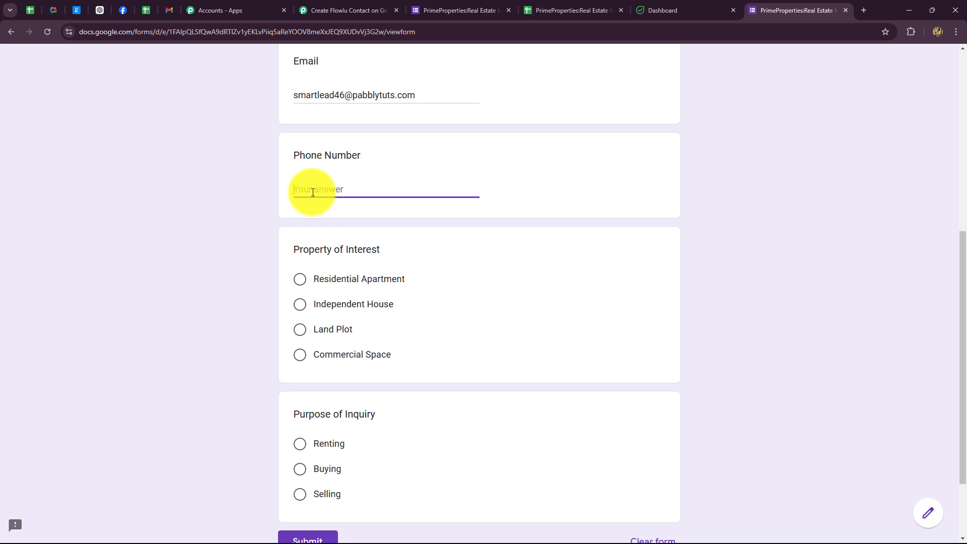
pyautogui.write('6262626262')
# Step: Select Residential Apartment and Buying, then submit the test inquiry
pyautogui.scroll(-2, 312, 192)
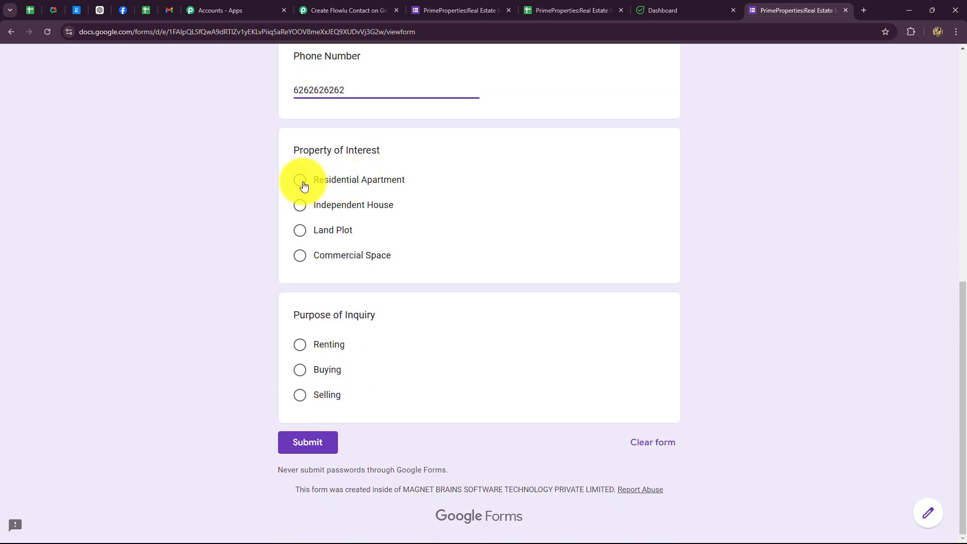
pyautogui.click(300, 180)
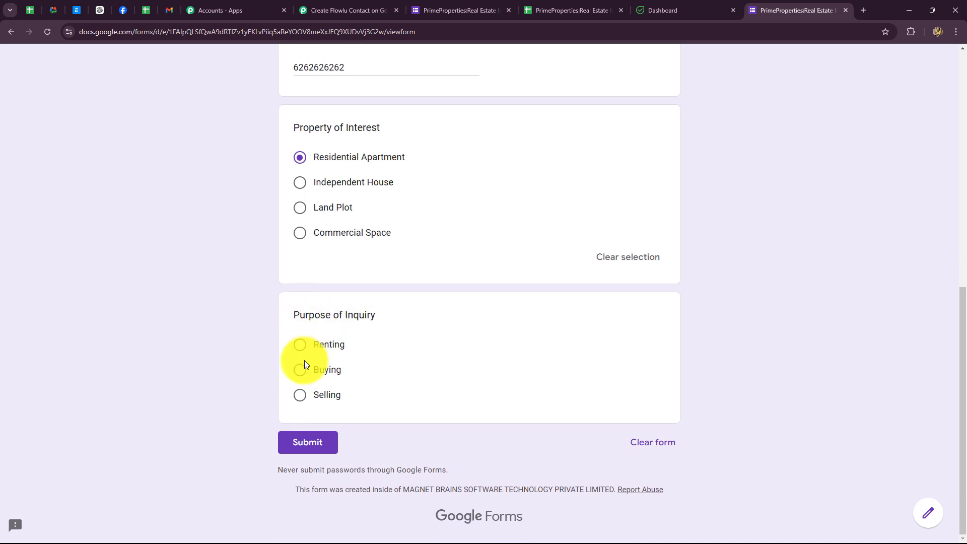
pyautogui.click(299, 369)
pyautogui.click(320, 464)
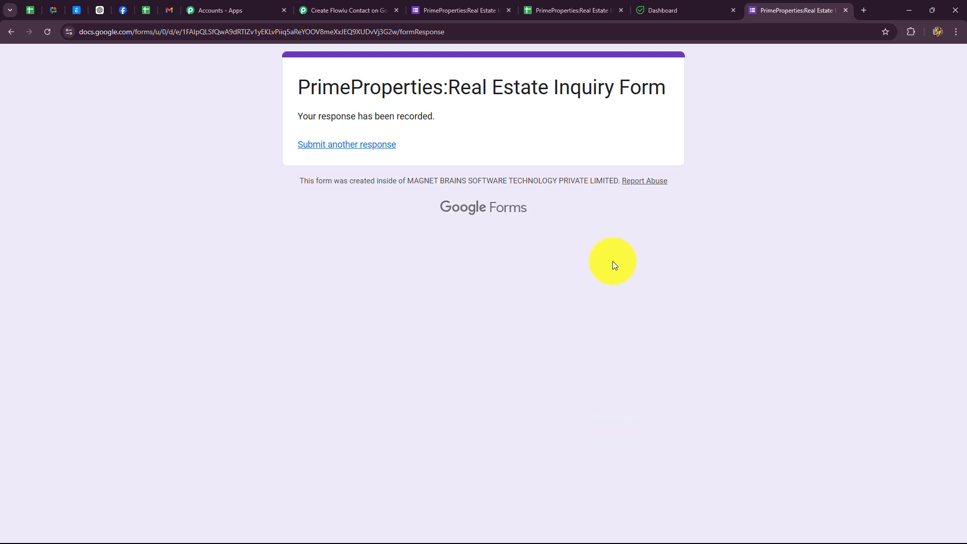
pyautogui.click(559, 10)
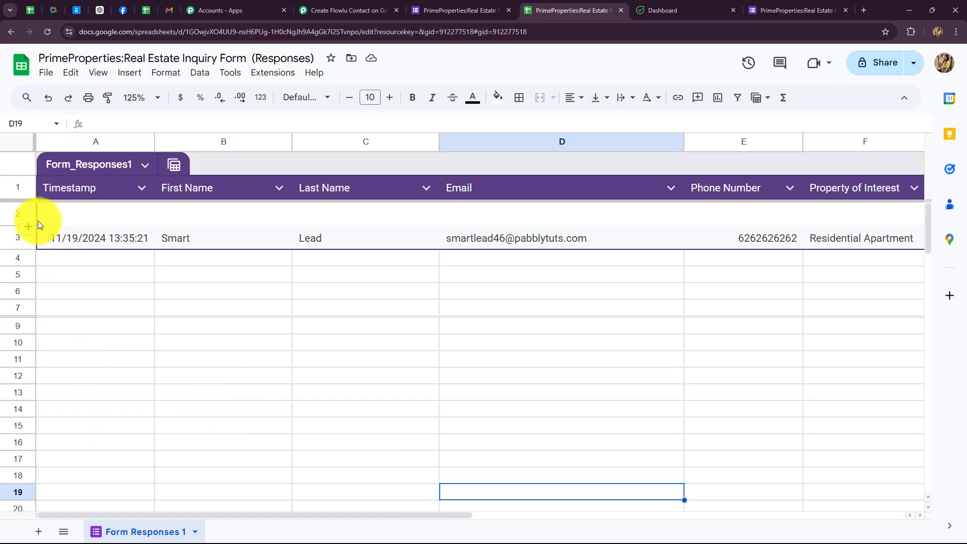
# Step: Delete the blank row 2 and centre-align the test response row beneath the headers
pyautogui.click(296, 358)
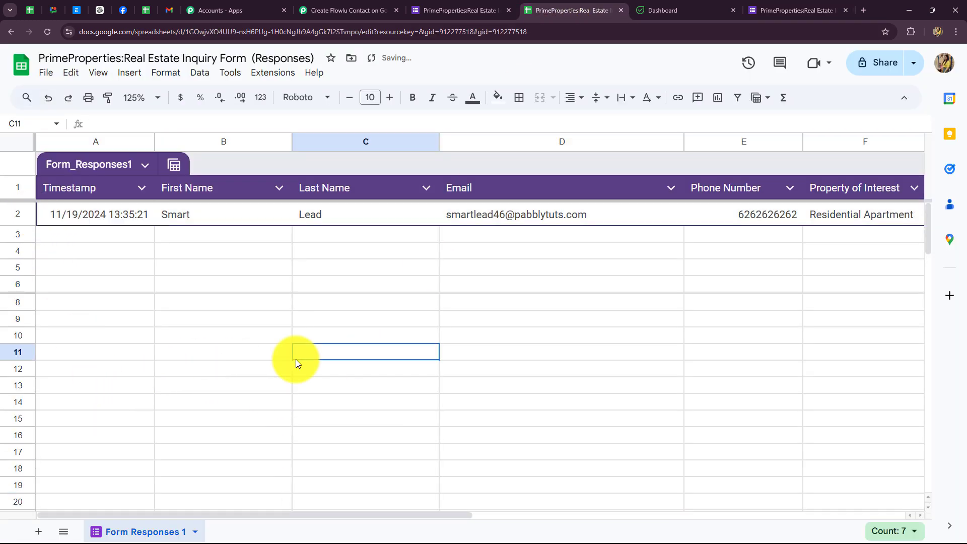
pyautogui.click(18, 219)
pyautogui.click(581, 97)
pyautogui.click(590, 125)
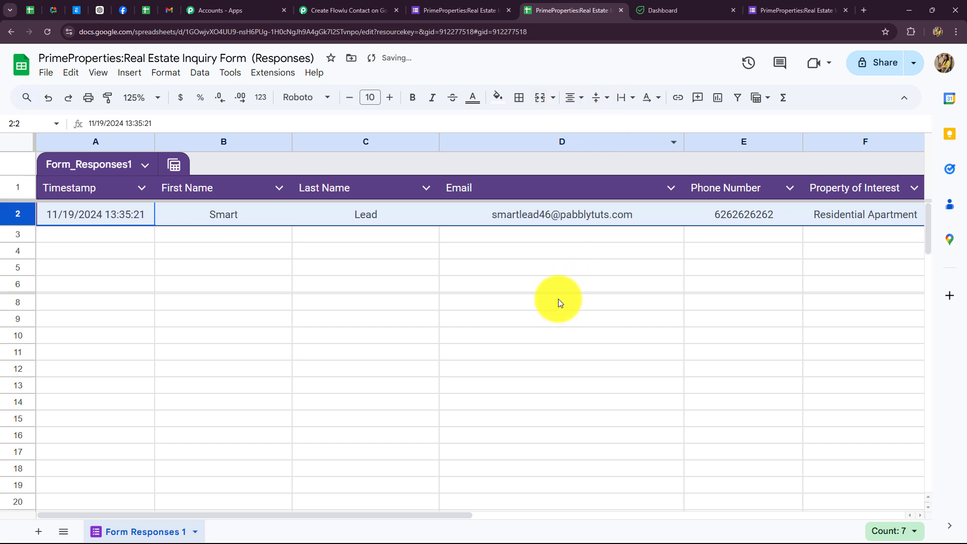
pyautogui.click(558, 302)
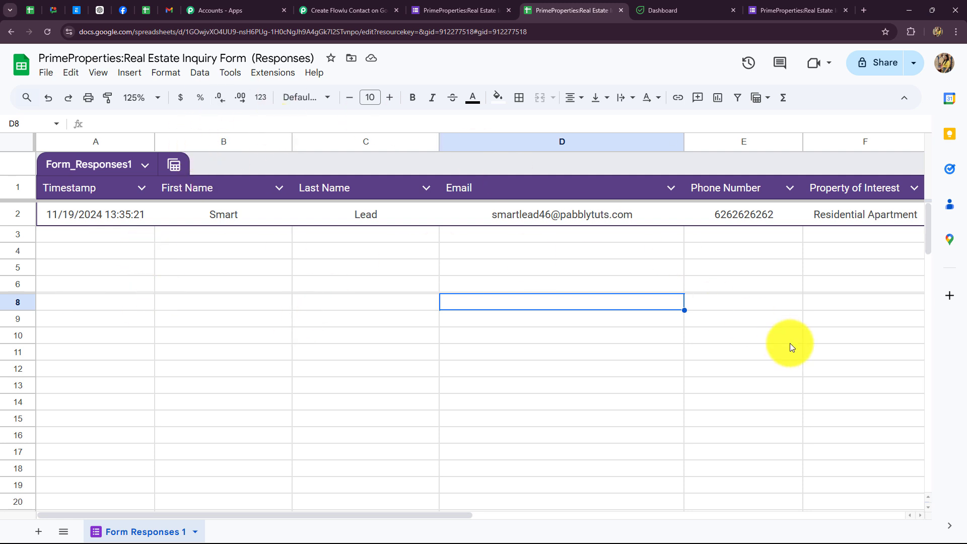
pyautogui.click(264, 76)
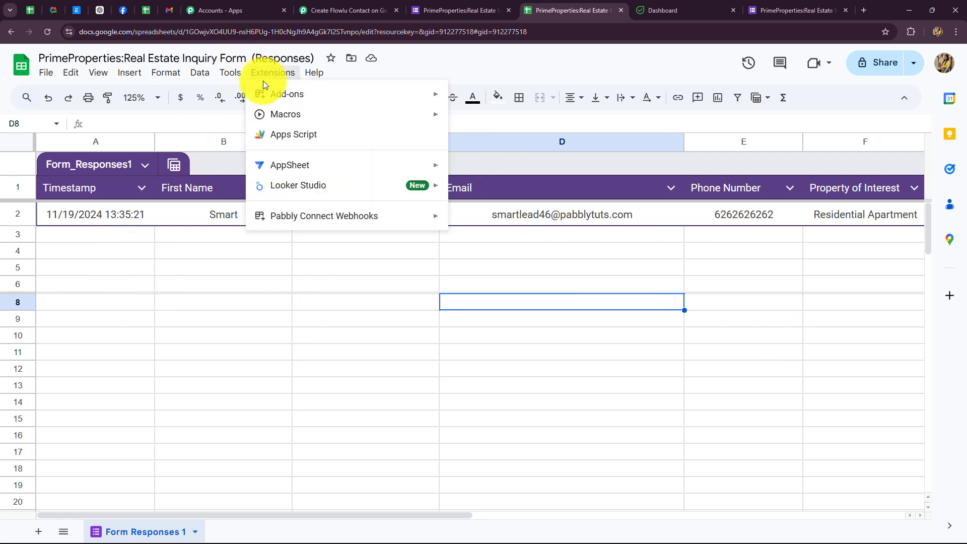
pyautogui.moveTo(272, 95)
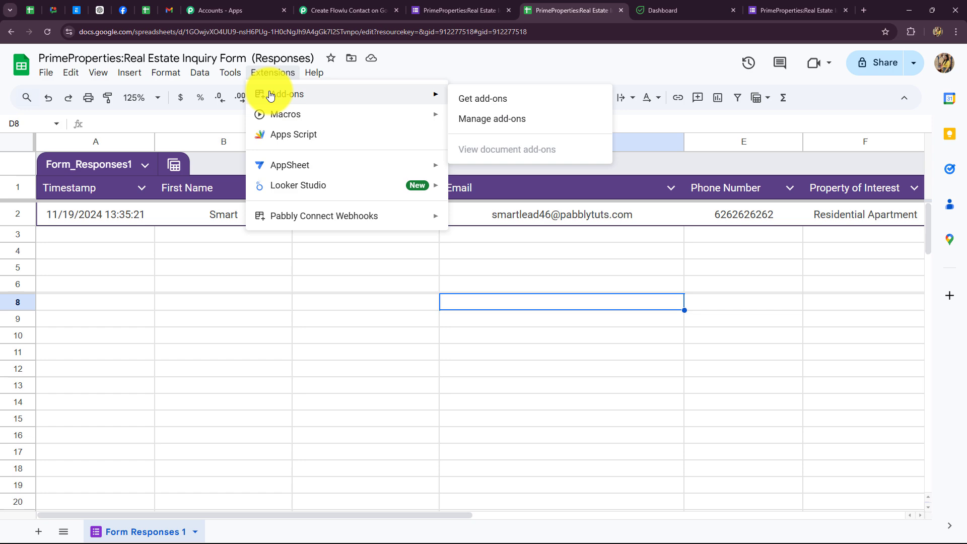
pyautogui.click(466, 98)
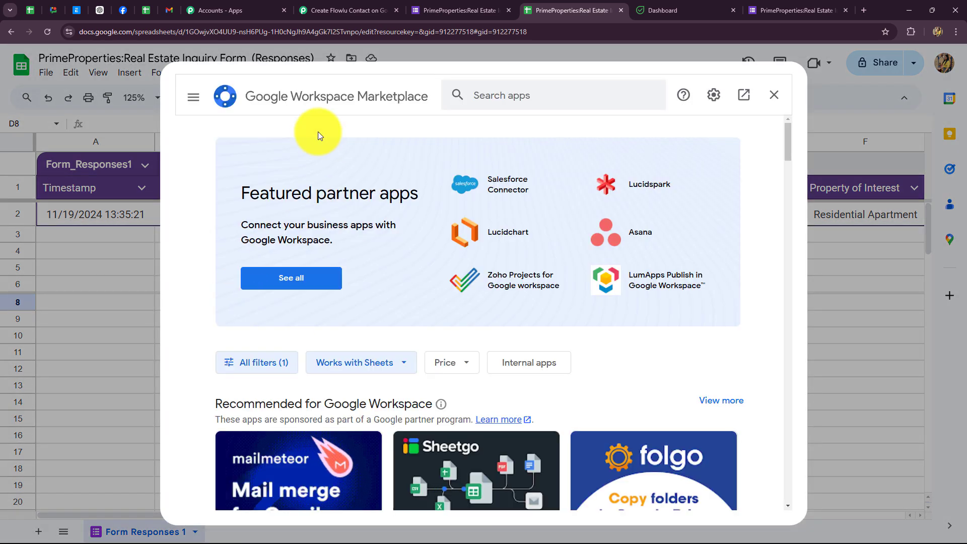
pyautogui.click(503, 91)
pyautogui.press('capslock')
pyautogui.write('Pabbly')
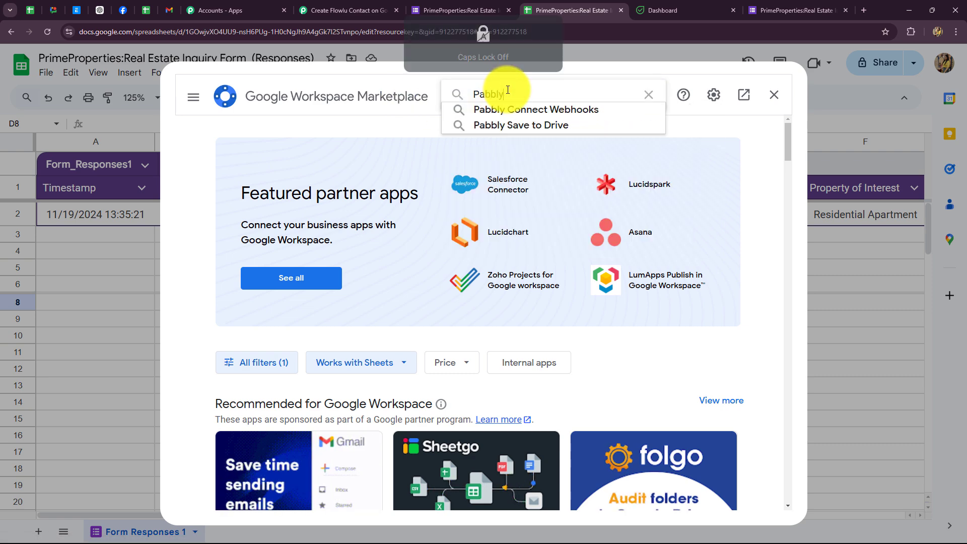
pyautogui.click(503, 108)
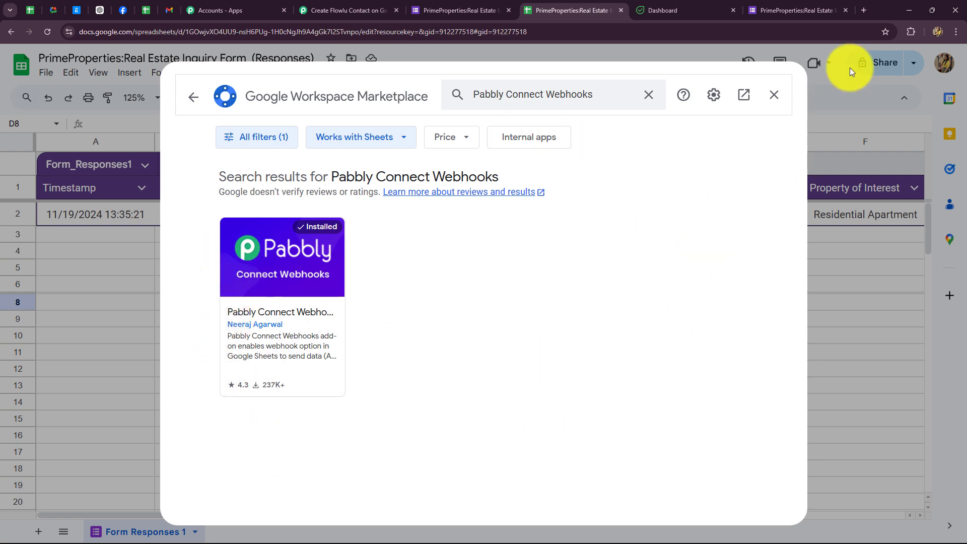
pyautogui.click(773, 94)
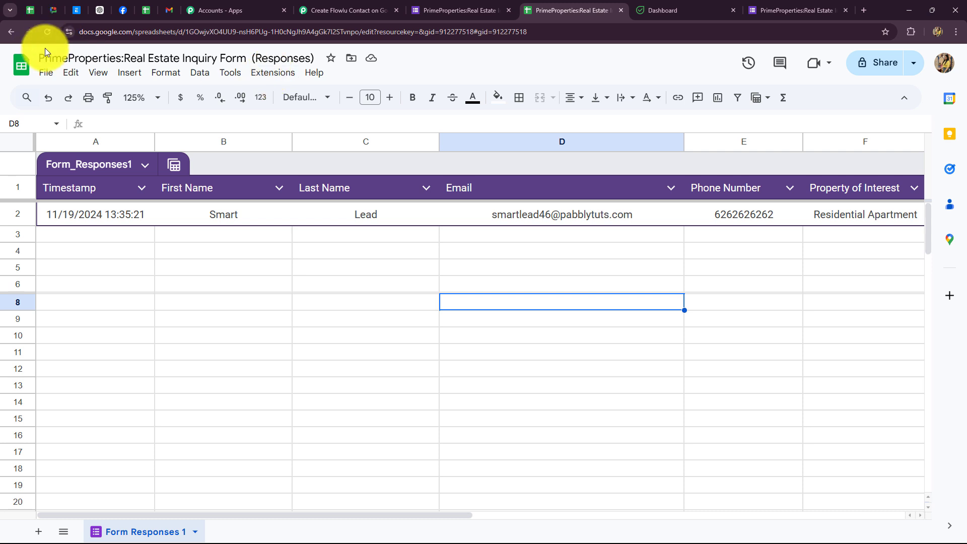
# Step: Start the Pabbly Connect Webhooks initial setup and paste in the workflow's webhook URL
pyautogui.click(272, 75)
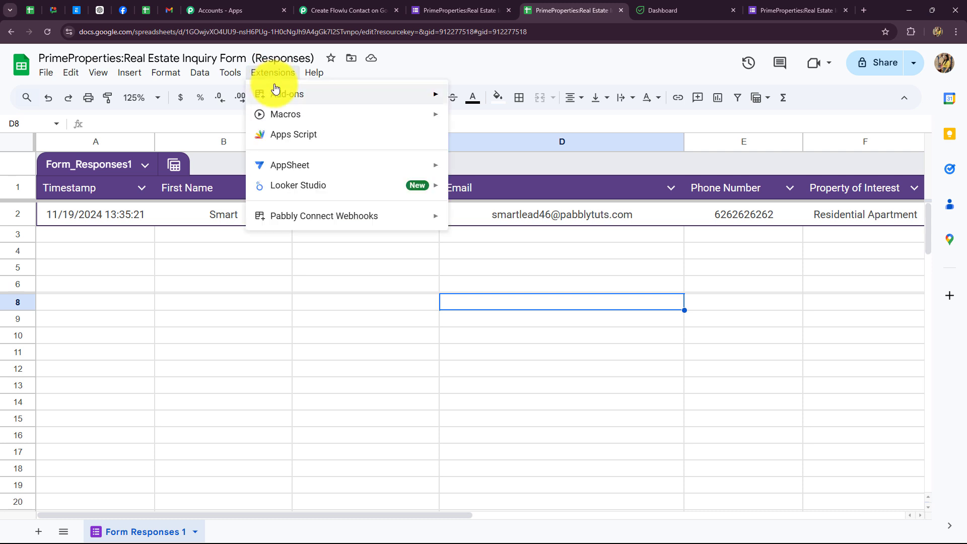
pyautogui.moveTo(291, 224)
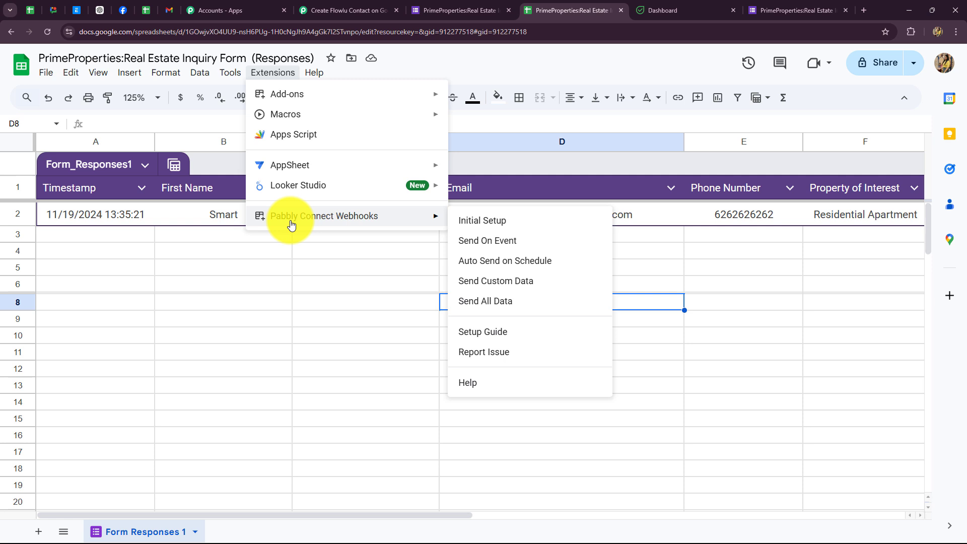
pyautogui.click(479, 222)
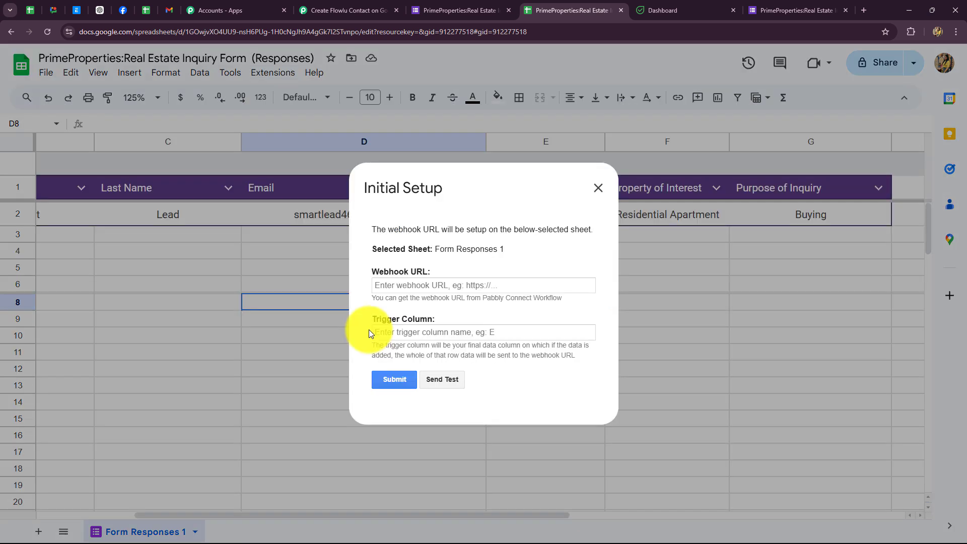
pyautogui.click(468, 285)
pyautogui.click(348, 10)
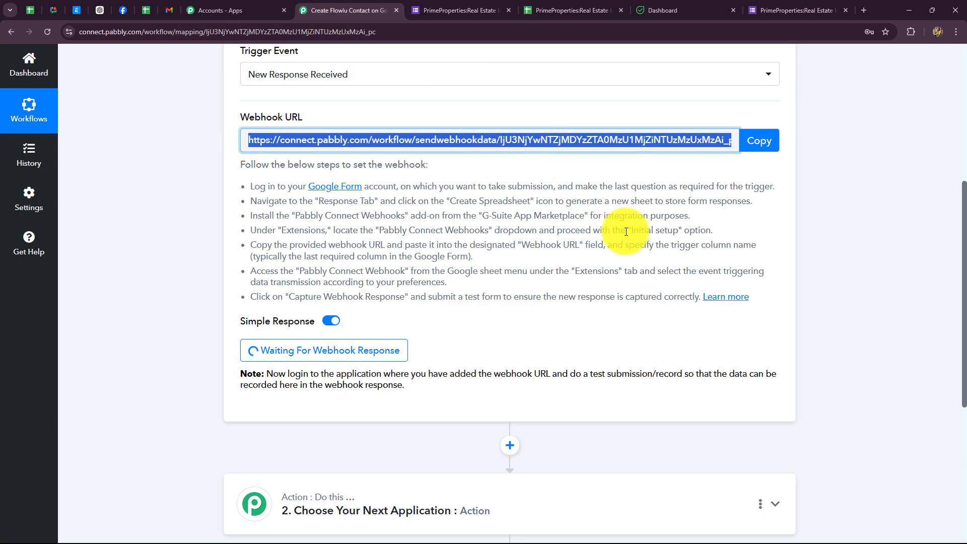
pyautogui.click(760, 141)
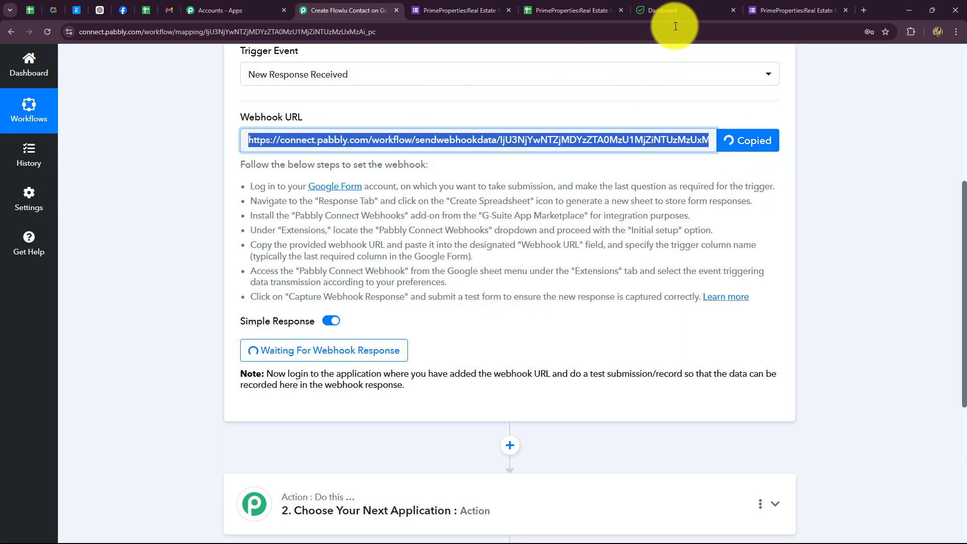
pyautogui.click(565, 7)
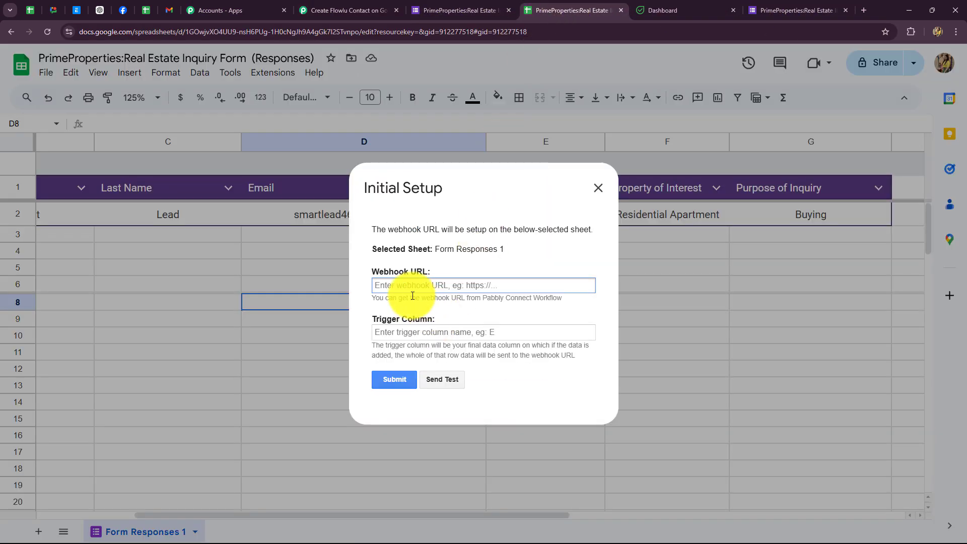
pyautogui.hotkey('ctrl', 'v')
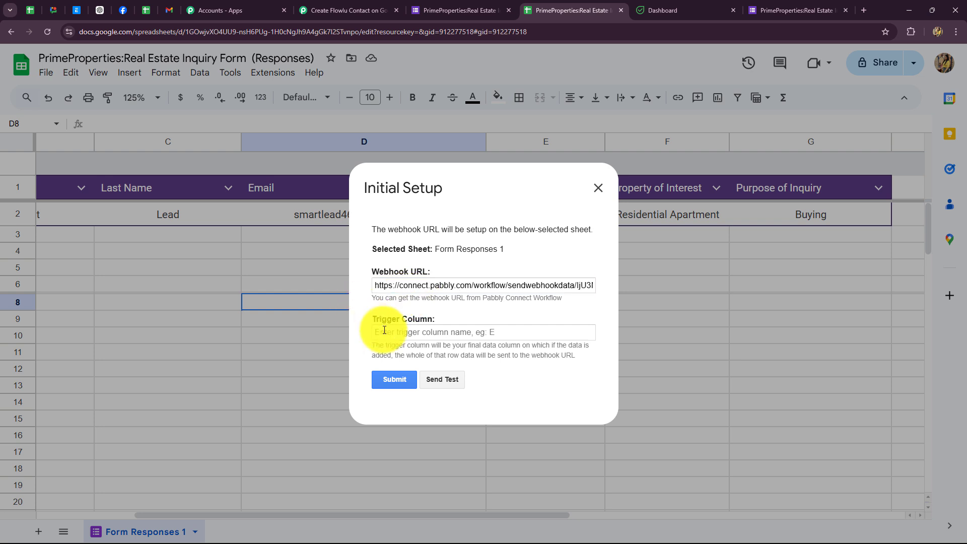
# Step: Set the trigger column to G, send test data, and submit the webhook setup
pyautogui.click(384, 329)
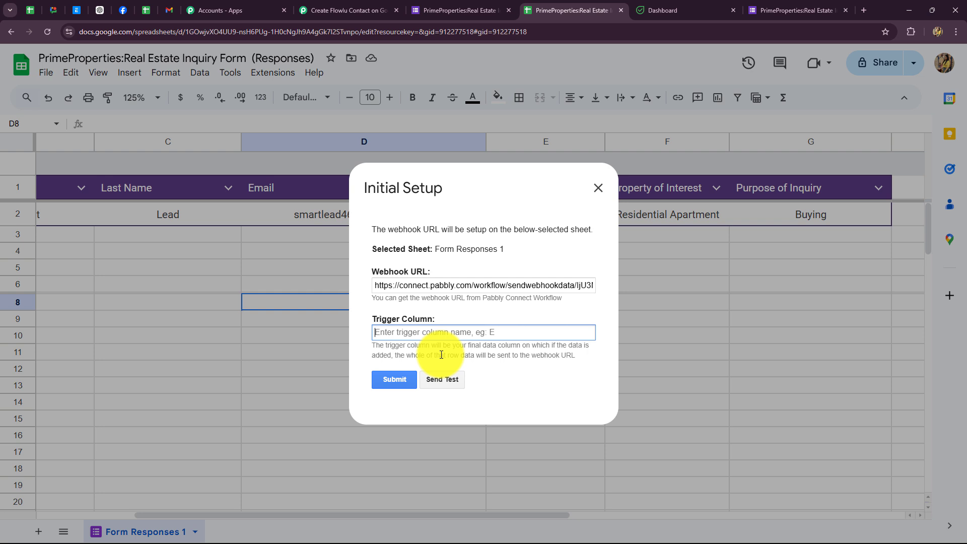
pyautogui.write('G')
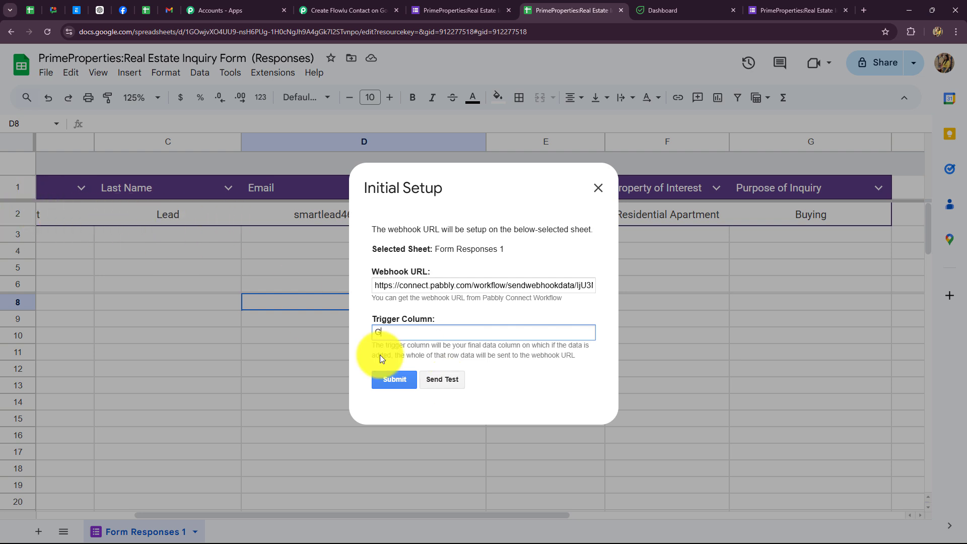
pyautogui.click(446, 383)
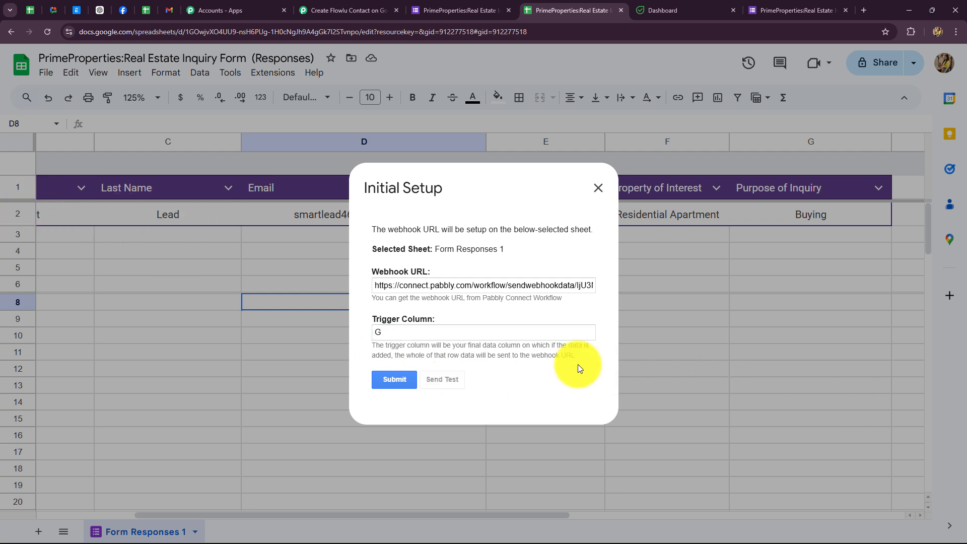
pyautogui.scroll(-1, 497, 372)
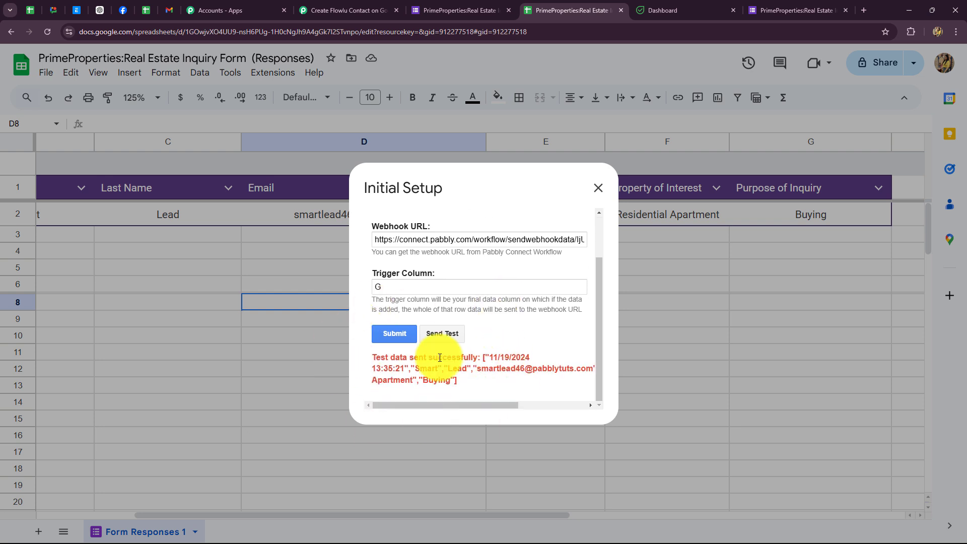
pyautogui.click(385, 336)
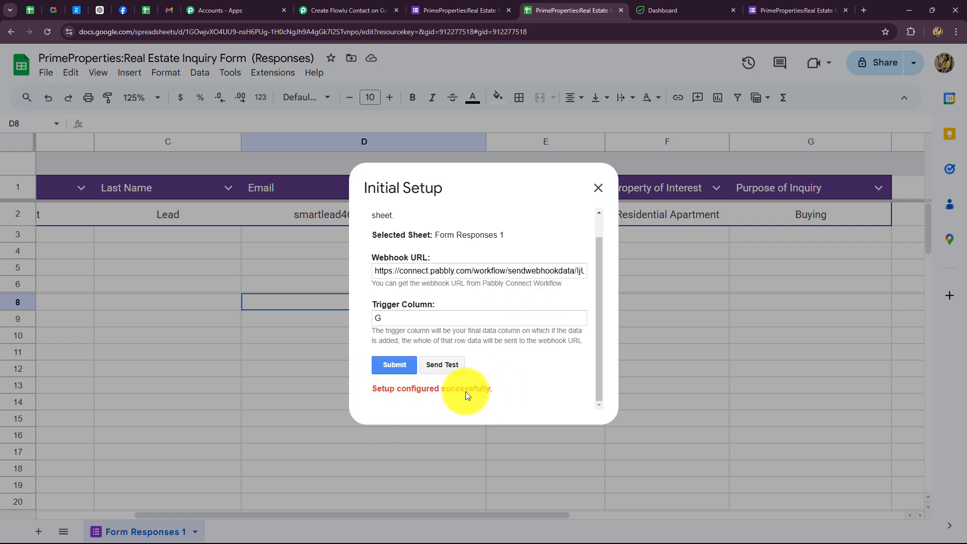
pyautogui.click(598, 188)
pyautogui.click(348, 10)
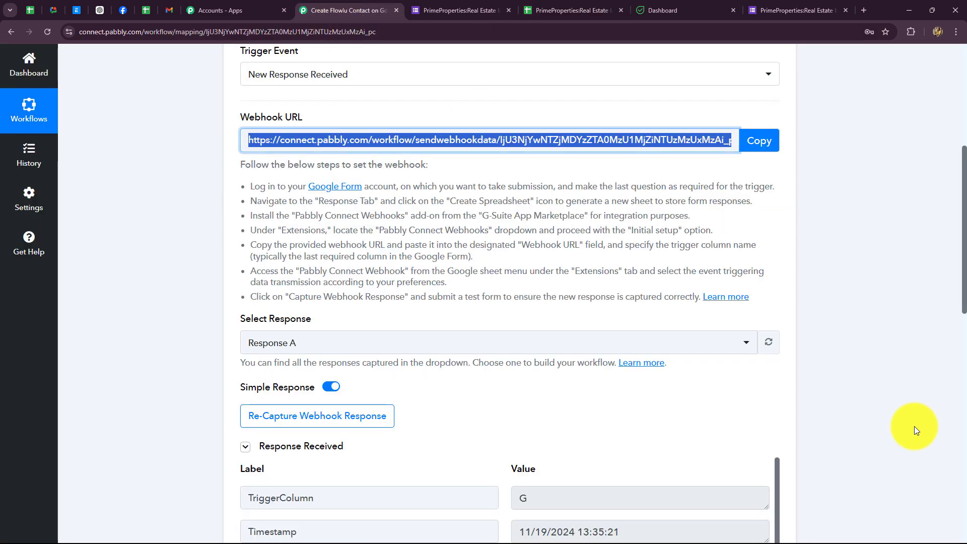
pyautogui.scroll(-7, 944, 429)
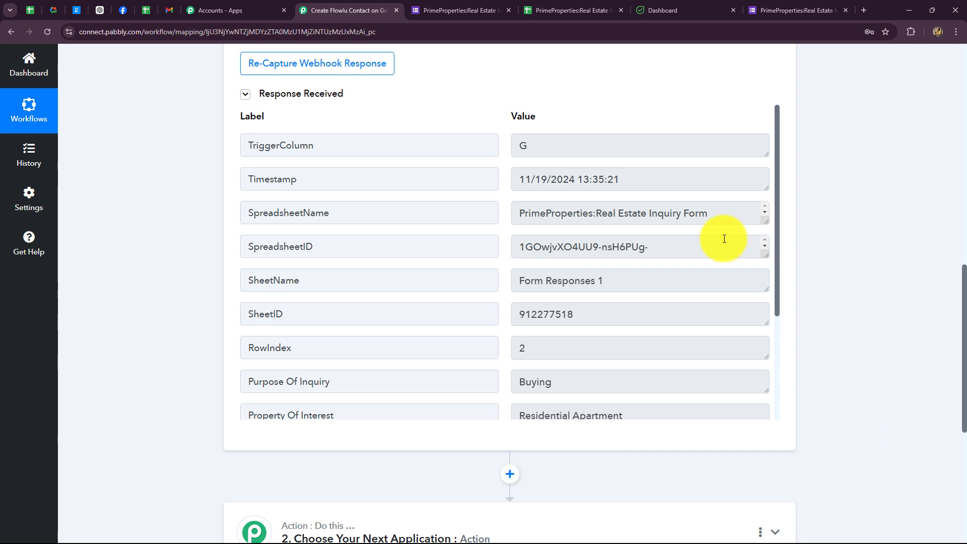
pyautogui.click(565, 150)
pyautogui.moveTo(565, 149); pyautogui.dragTo(496, 151)
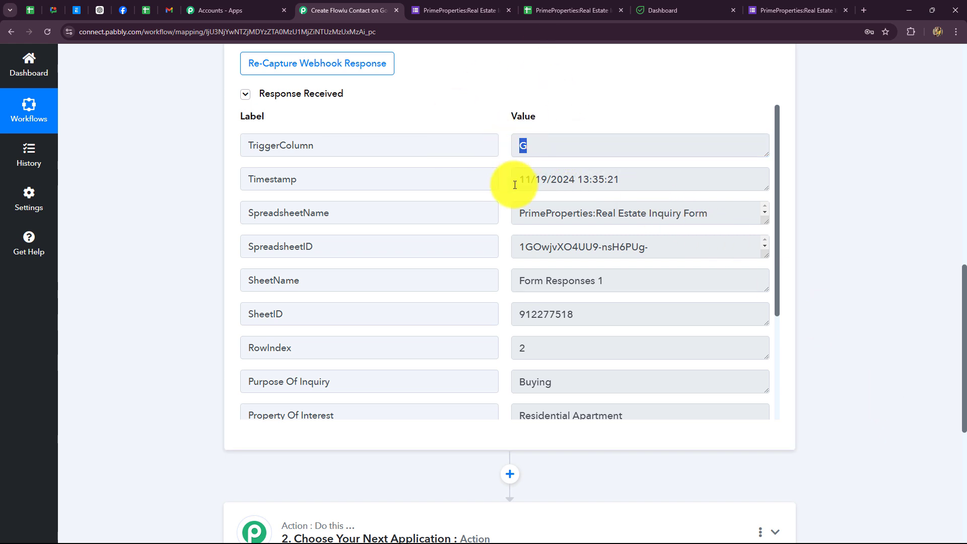
pyautogui.moveTo(515, 185); pyautogui.dragTo(660, 190)
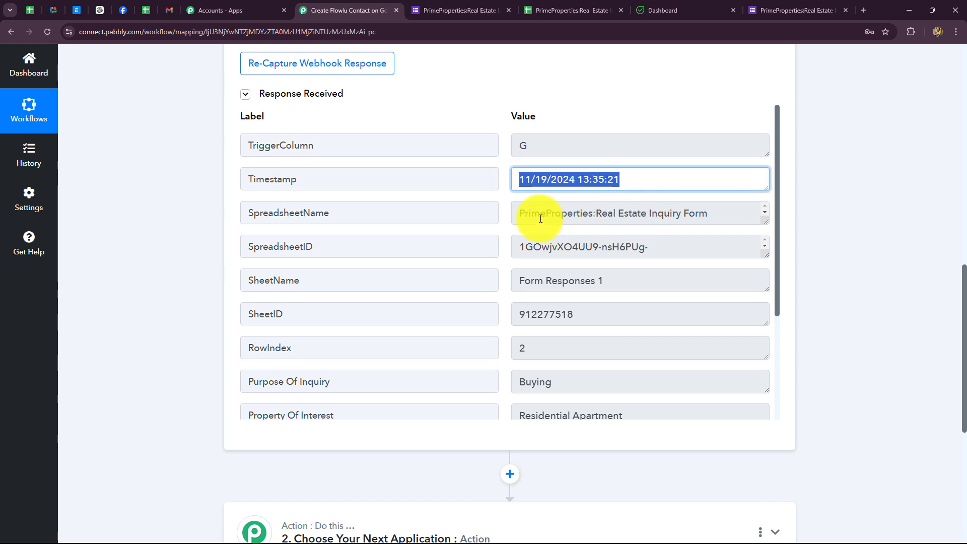
pyautogui.moveTo(518, 213); pyautogui.dragTo(718, 240)
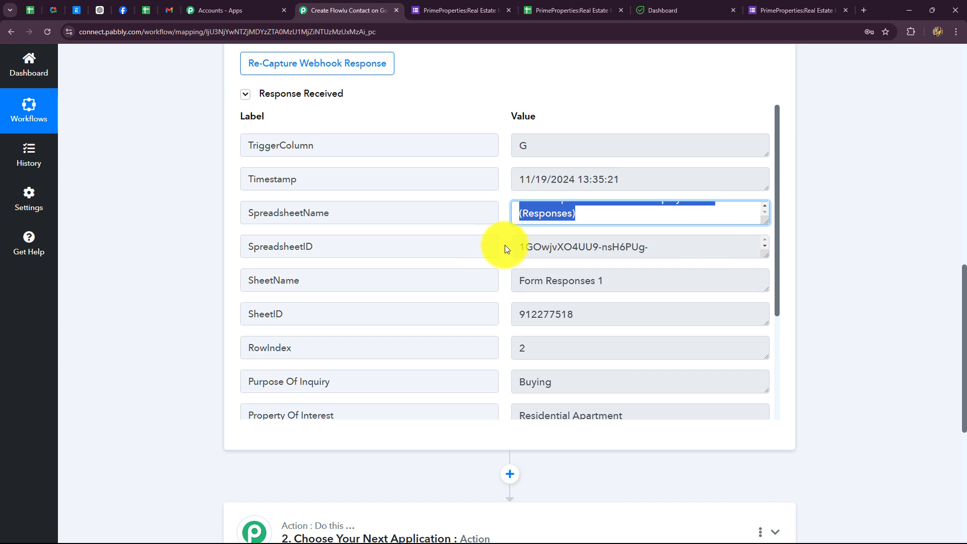
pyautogui.moveTo(504, 245); pyautogui.dragTo(678, 274)
pyautogui.moveTo(513, 281); pyautogui.dragTo(682, 289)
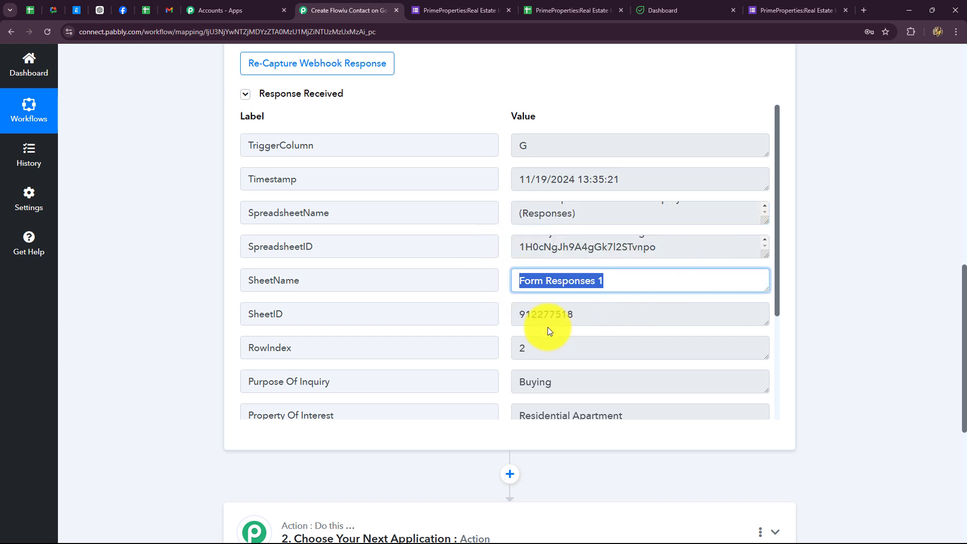
pyautogui.moveTo(518, 314); pyautogui.dragTo(611, 315)
pyautogui.scroll(-3, 557, 197)
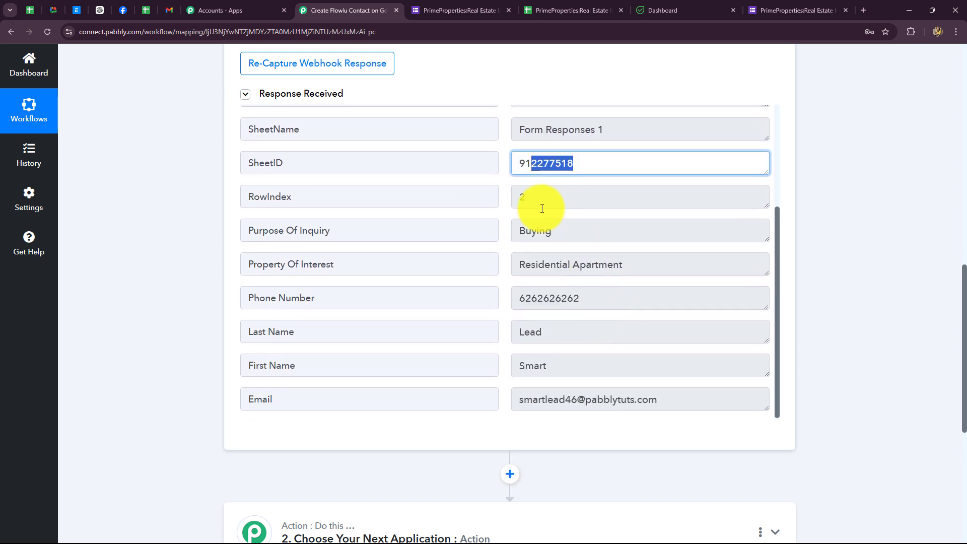
pyautogui.click(561, 9)
pyautogui.click(15, 217)
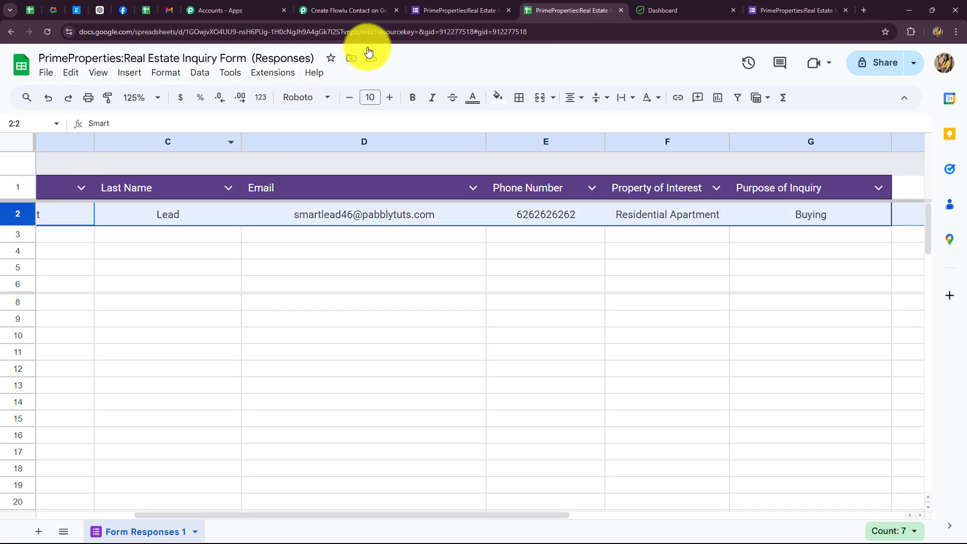
pyautogui.click(382, 16)
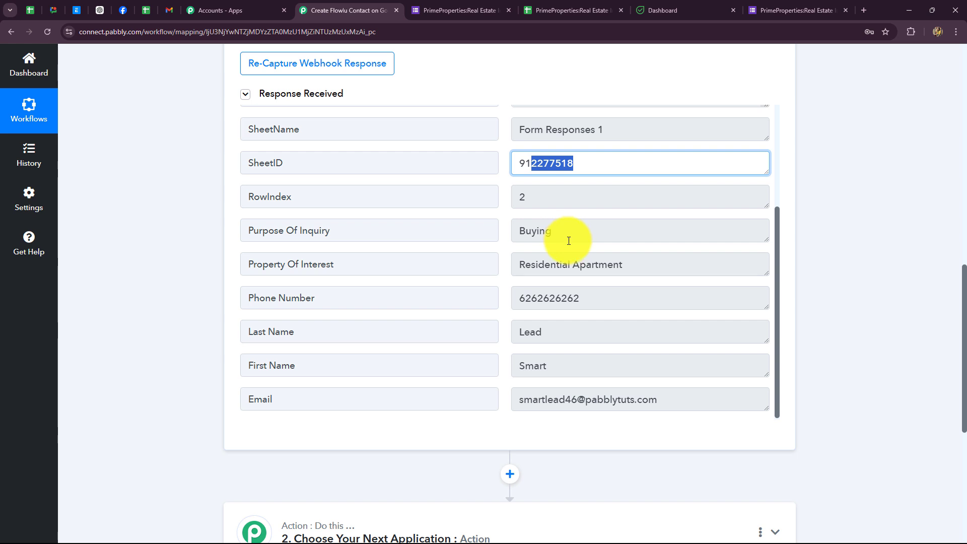
pyautogui.scroll(-1, 600, 299)
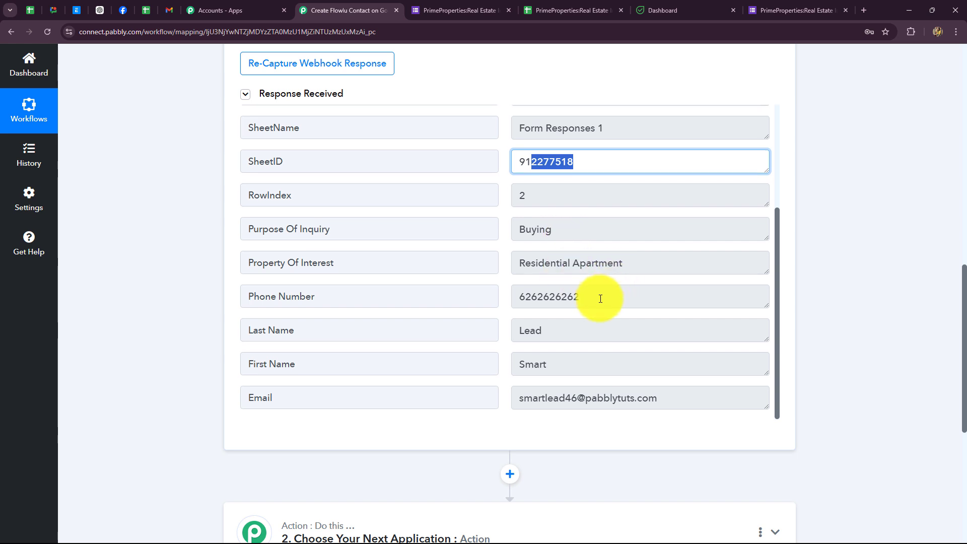
pyautogui.doubleClick(595, 299)
pyautogui.doubleClick(596, 363)
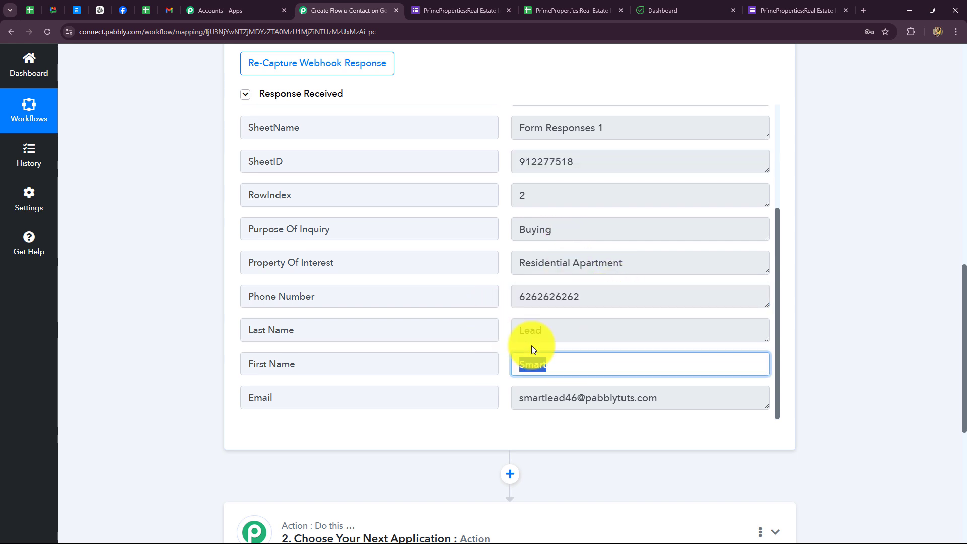
pyautogui.doubleClick(550, 332)
pyautogui.doubleClick(708, 400)
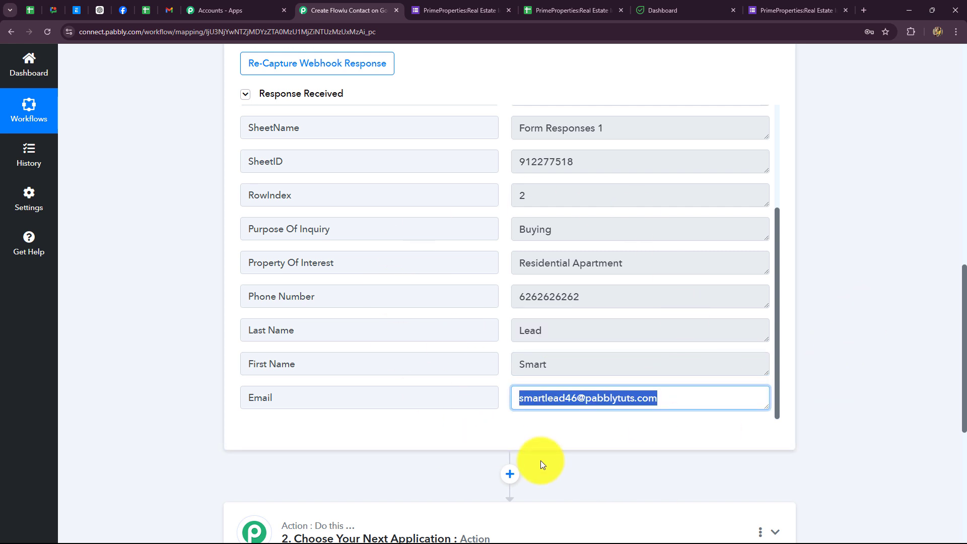
pyautogui.click(628, 436)
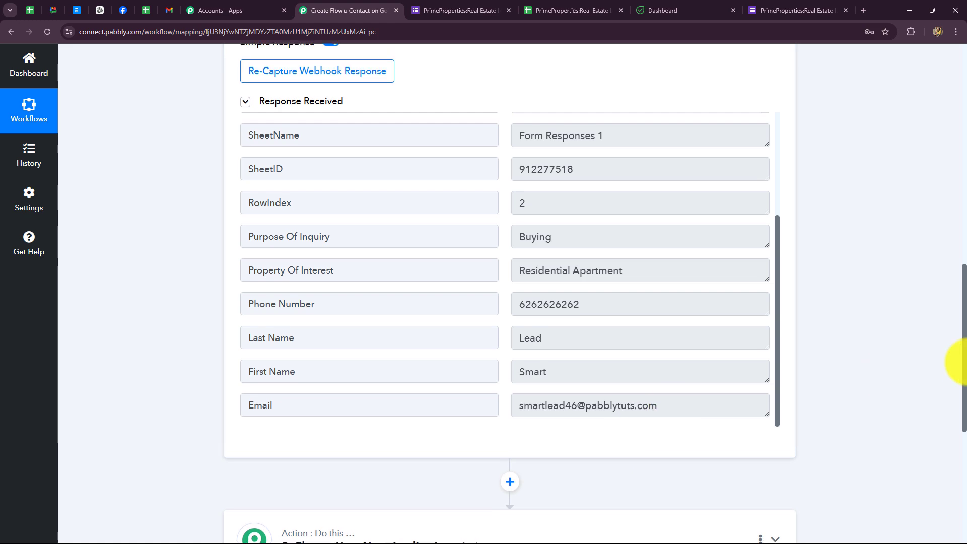
pyautogui.scroll(10, 954, 403)
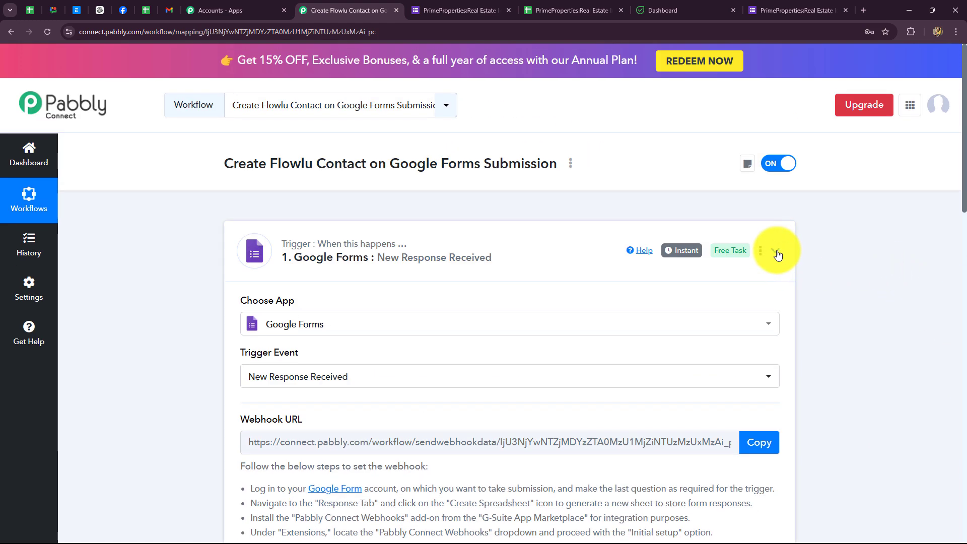
# Step: Trigger Send On Event from the responses sheet's Pabbly extension, then go back to the workflow
pyautogui.click(774, 249)
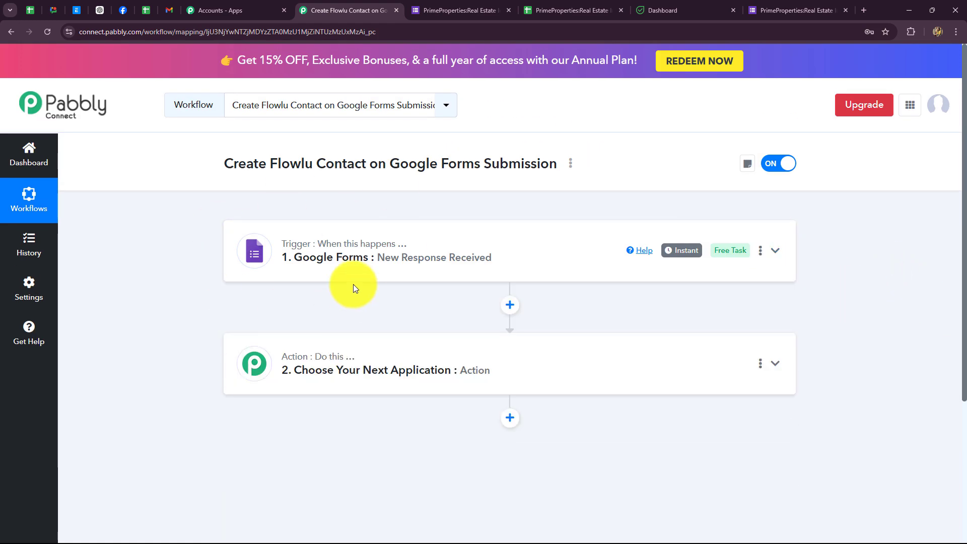
pyautogui.click(462, 5)
pyautogui.click(646, 92)
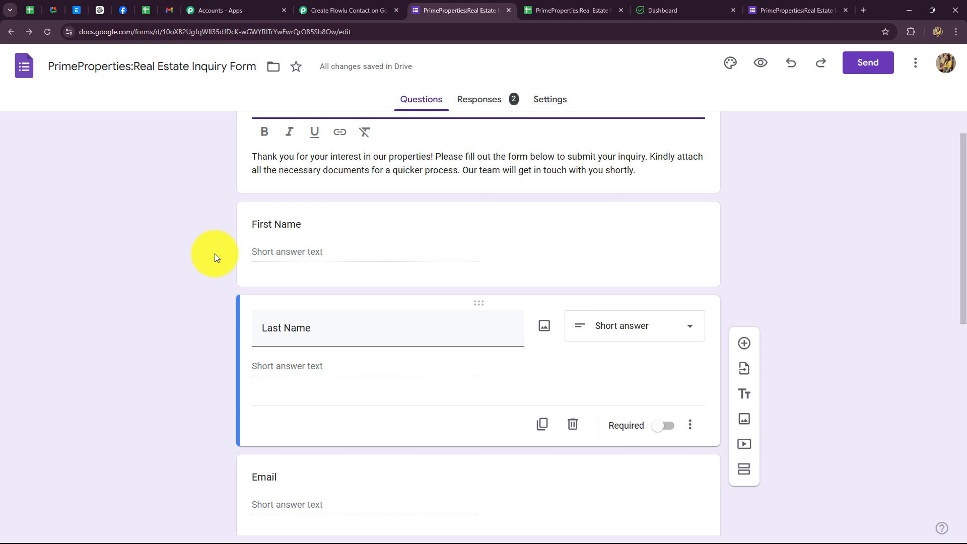
pyautogui.click(549, 12)
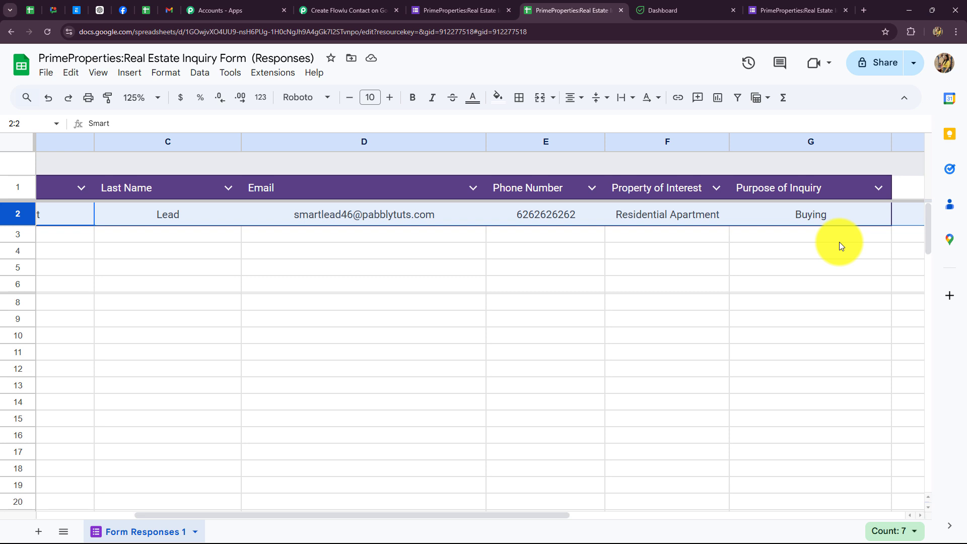
pyautogui.click(272, 72)
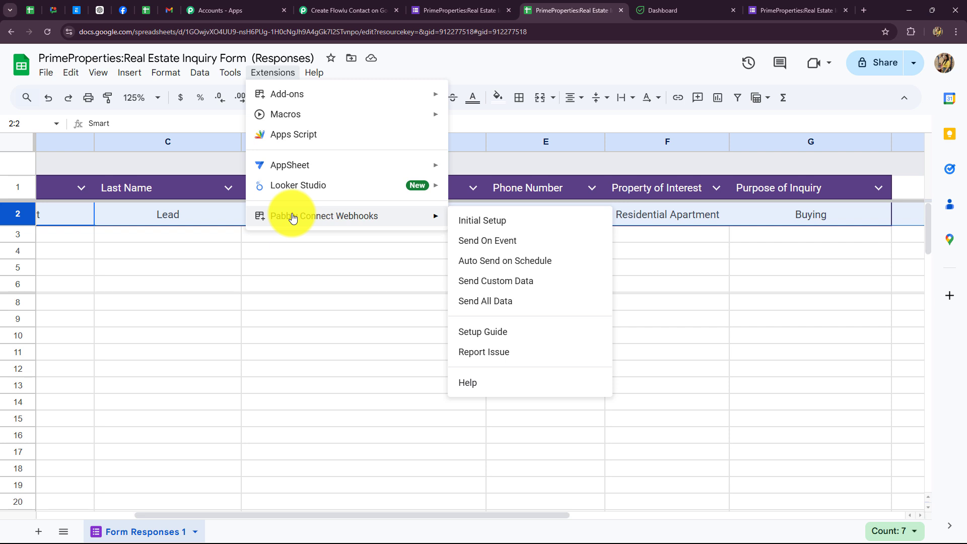
pyautogui.click(481, 241)
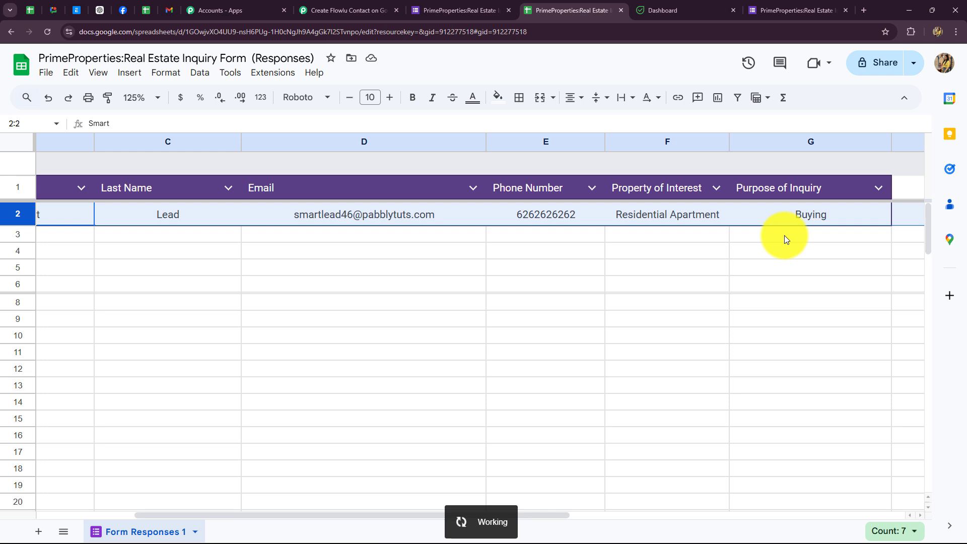
pyautogui.click(352, 11)
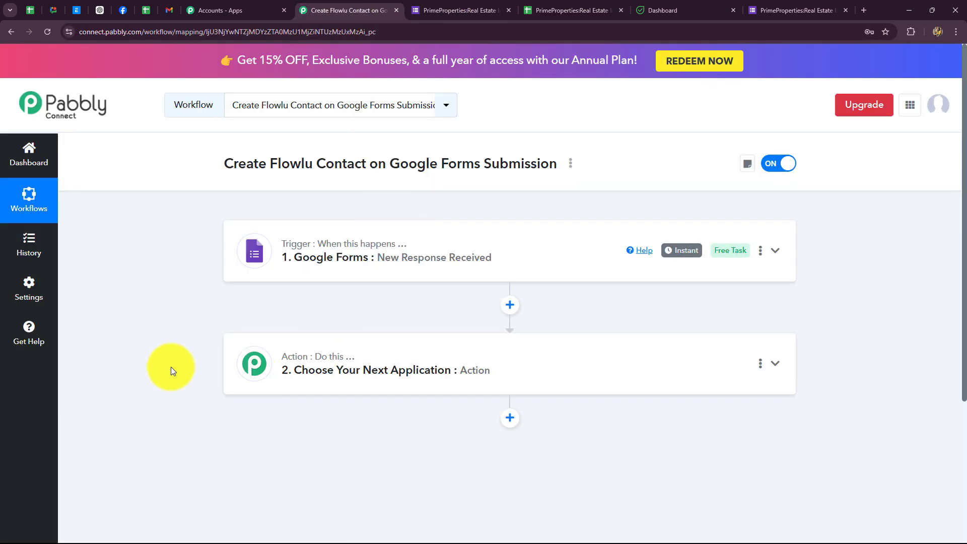
# Step: Review the response data captured by the Google Forms trigger step
pyautogui.click(462, 267)
pyautogui.scroll(-10, 850, 314)
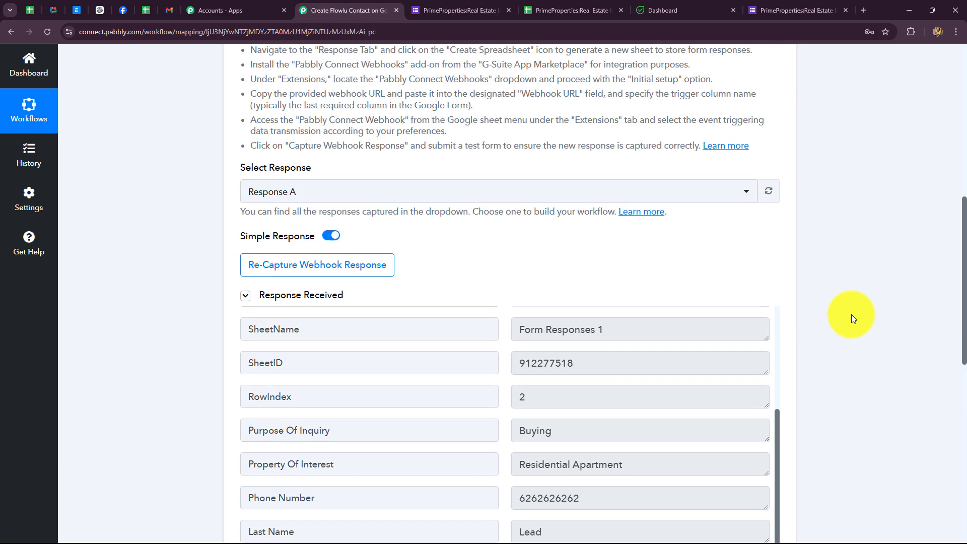
pyautogui.scroll(-8, 850, 314)
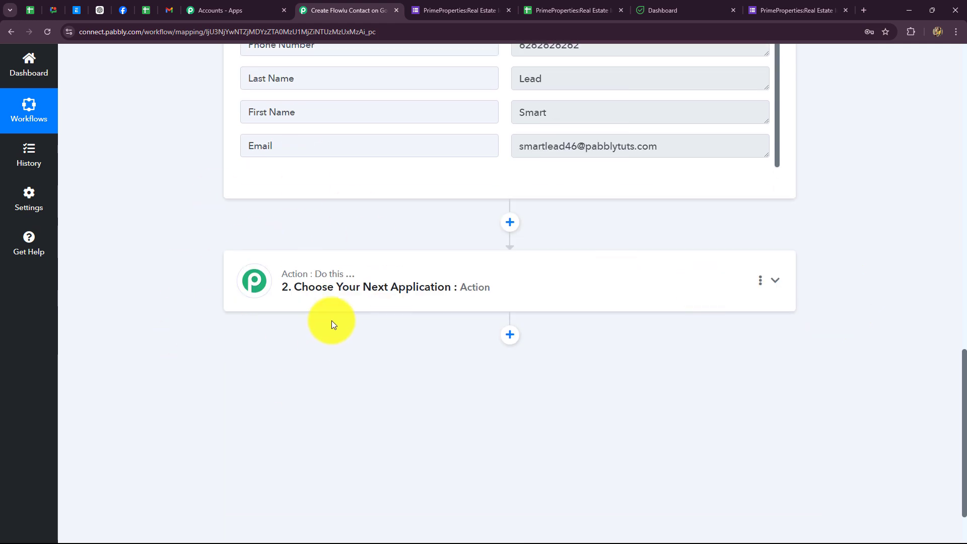
pyautogui.scroll(3, 345, 258)
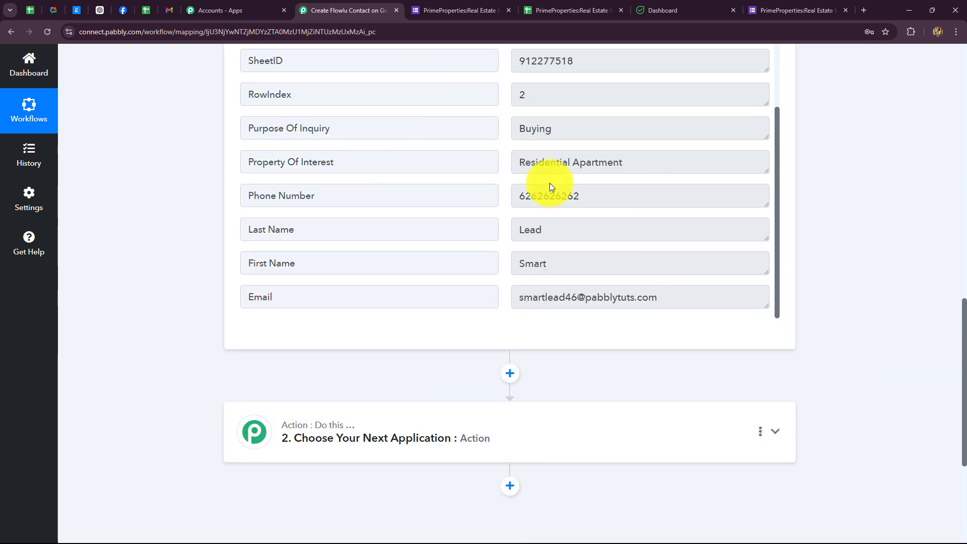
pyautogui.scroll(-4, 304, 421)
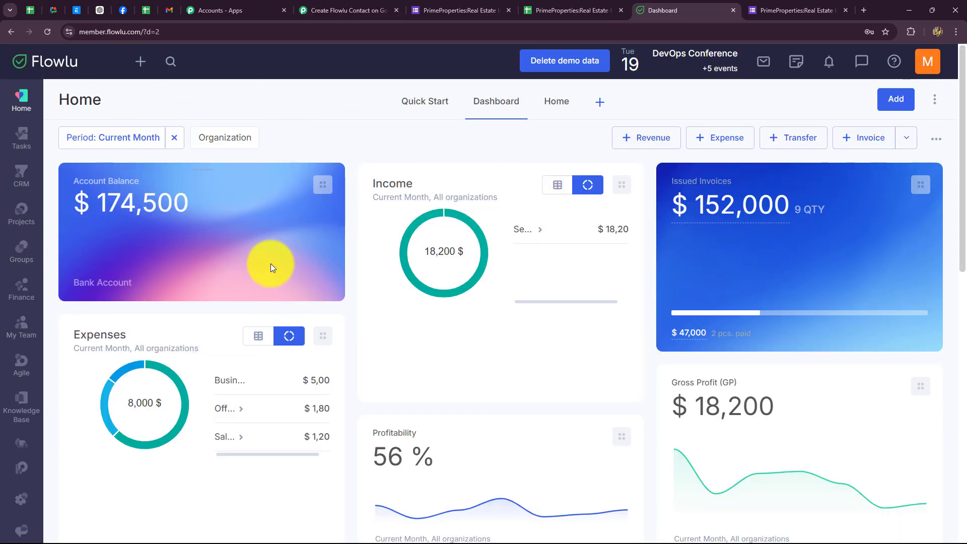
pyautogui.click(353, 10)
# Step: Set the action step to Flowlu with the Create CRM Account (Contact) event
pyautogui.click(382, 281)
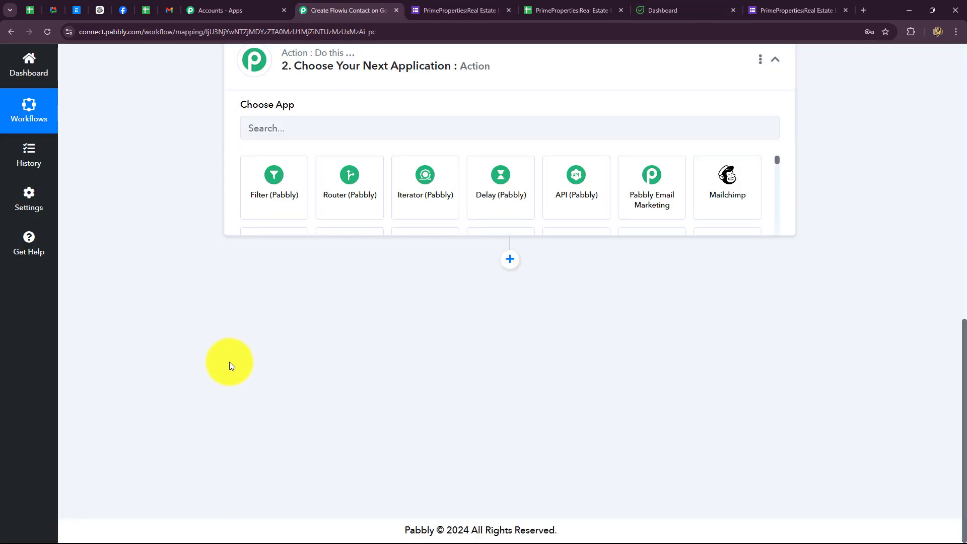
pyautogui.click(280, 262)
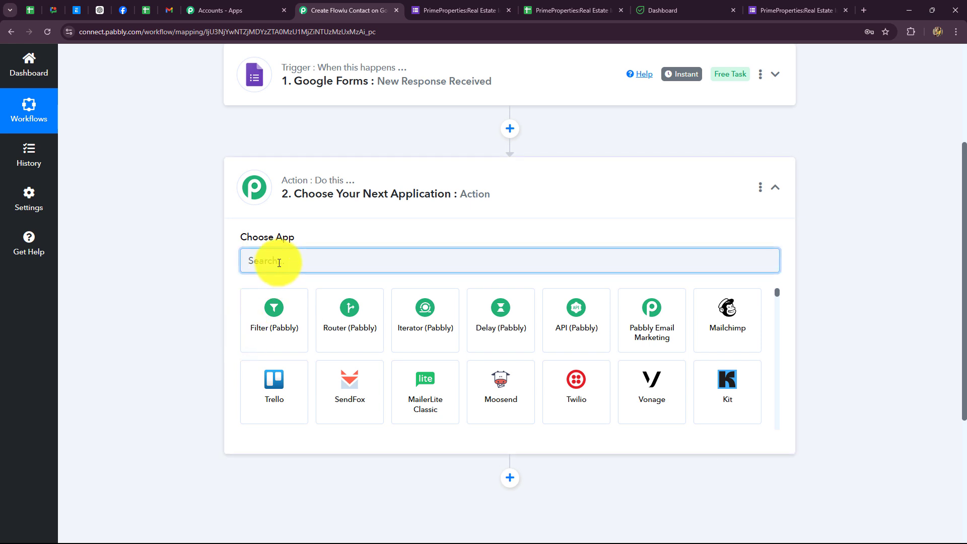
pyautogui.write('Flow')
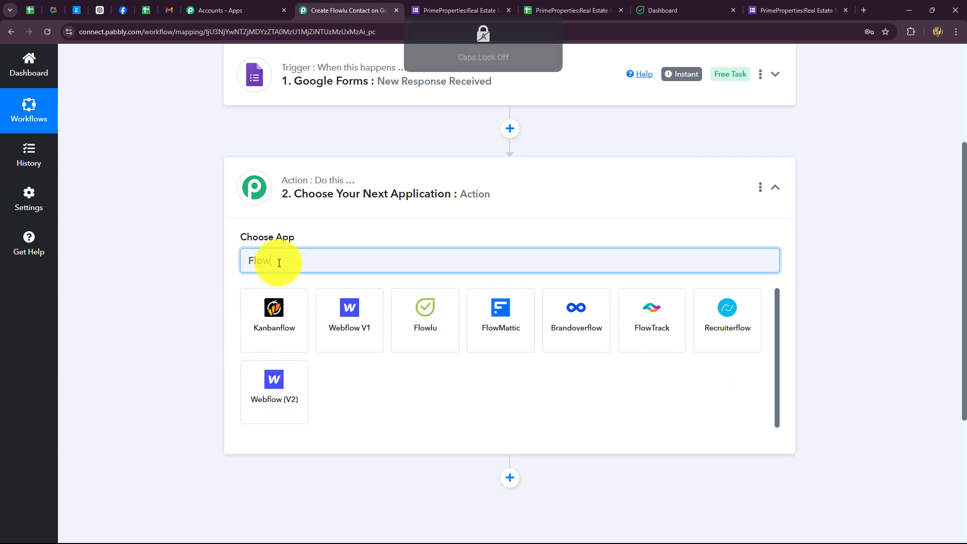
pyautogui.click(442, 313)
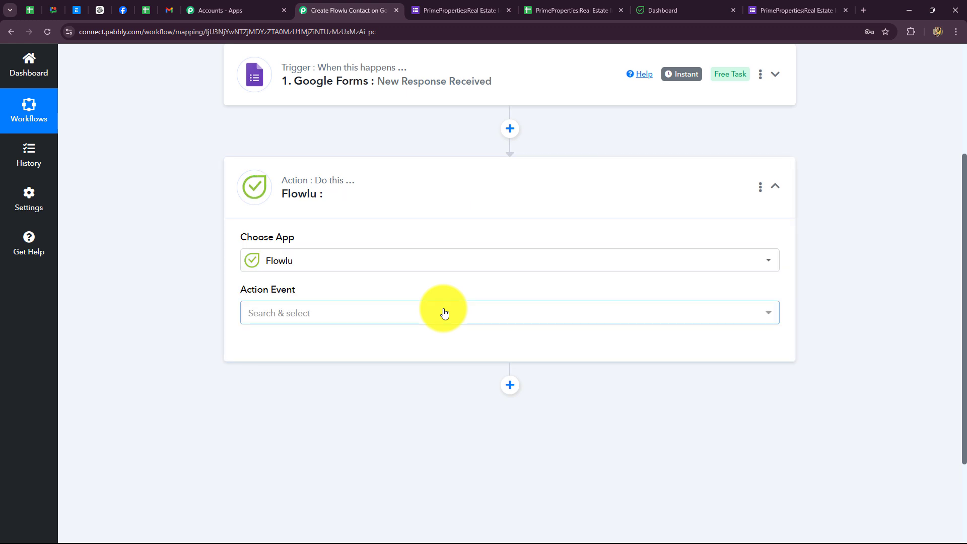
pyautogui.click(344, 318)
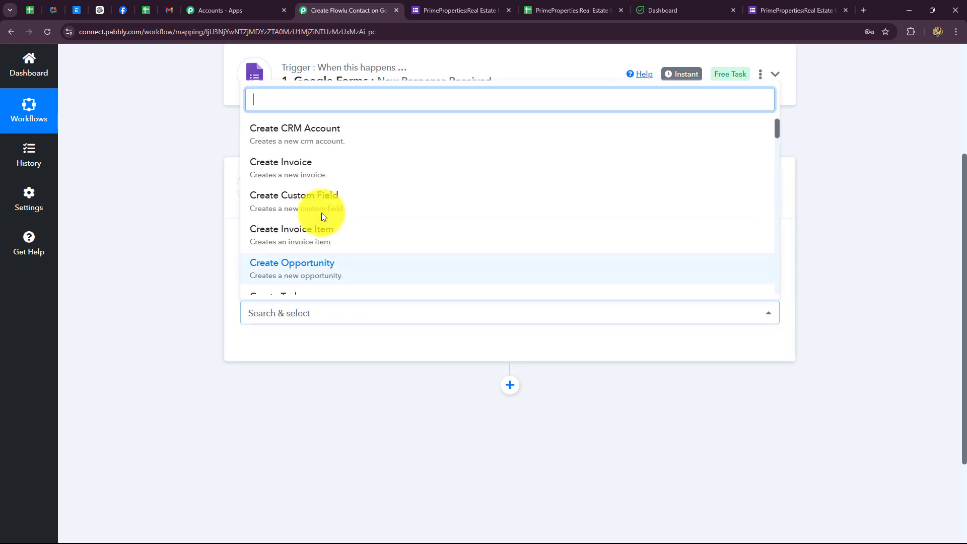
pyautogui.write('con')
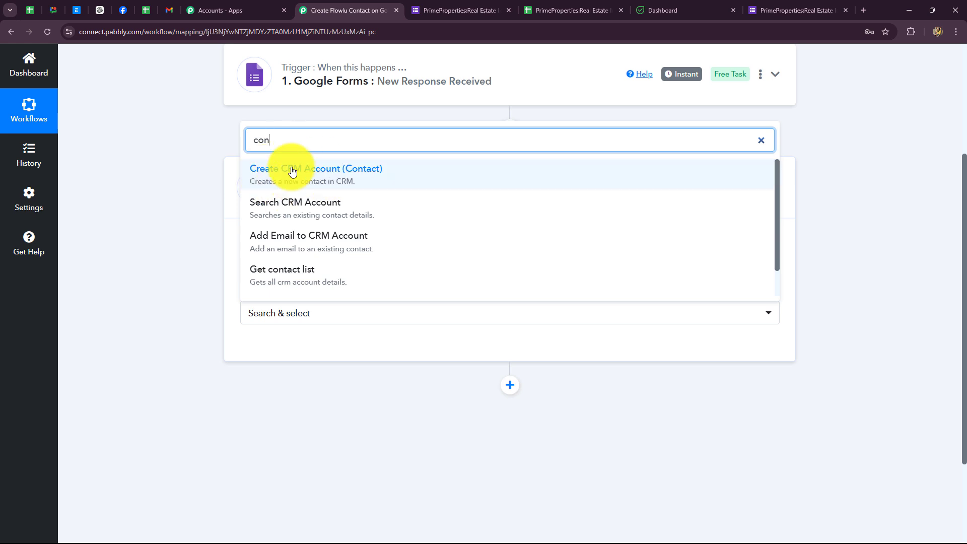
pyautogui.click(262, 175)
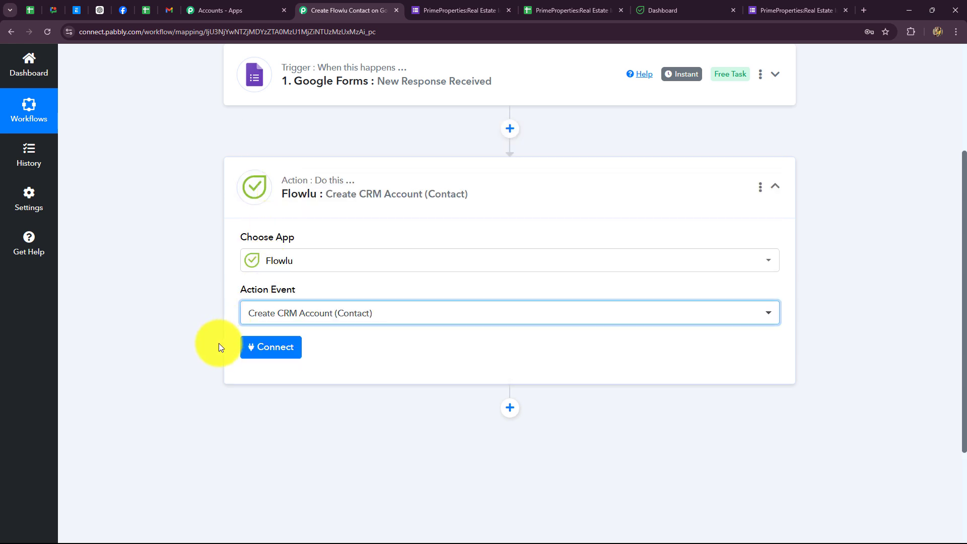
pyautogui.click(269, 349)
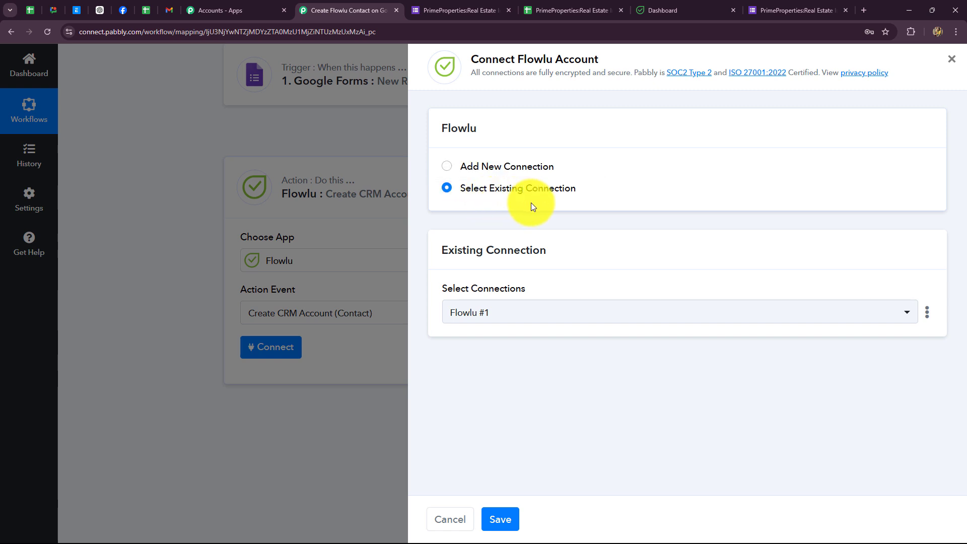
# Step: Add a new Flowlu connection and copy the base Flowlu account address from the dashboard
pyautogui.click(447, 168)
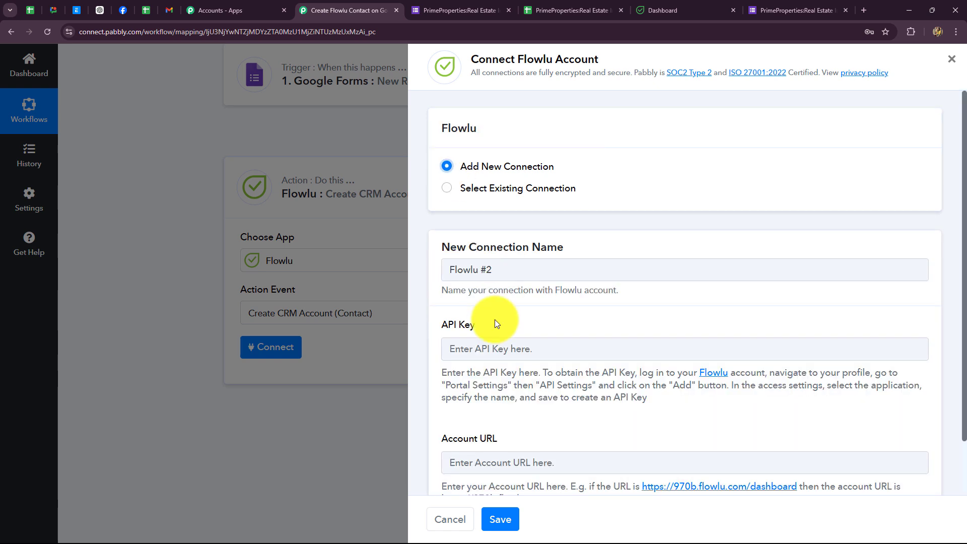
pyautogui.scroll(-1, 494, 321)
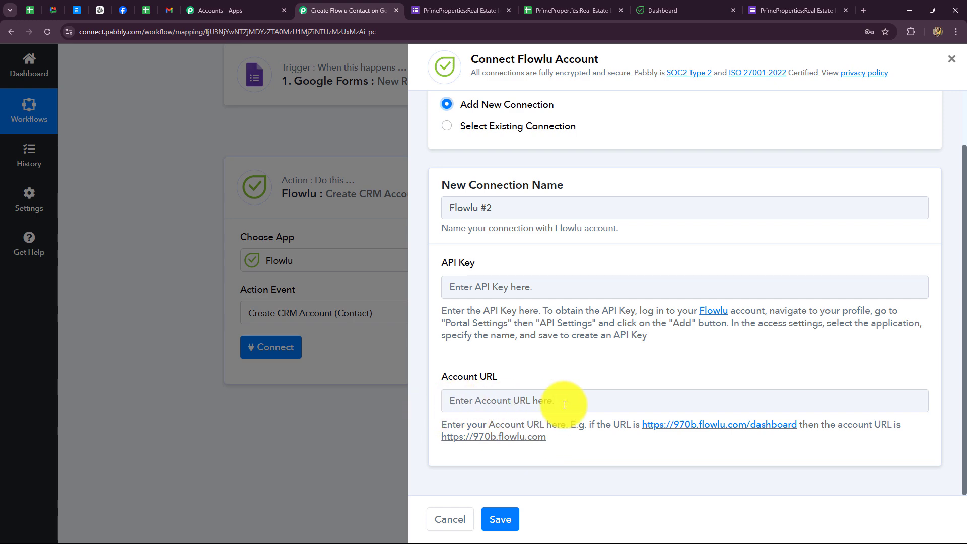
pyautogui.click(672, 9)
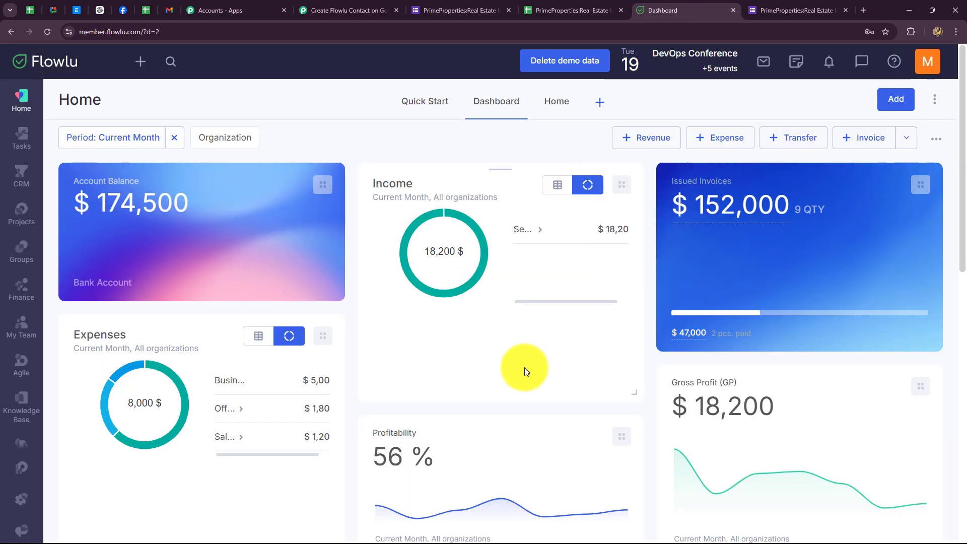
pyautogui.click(116, 31)
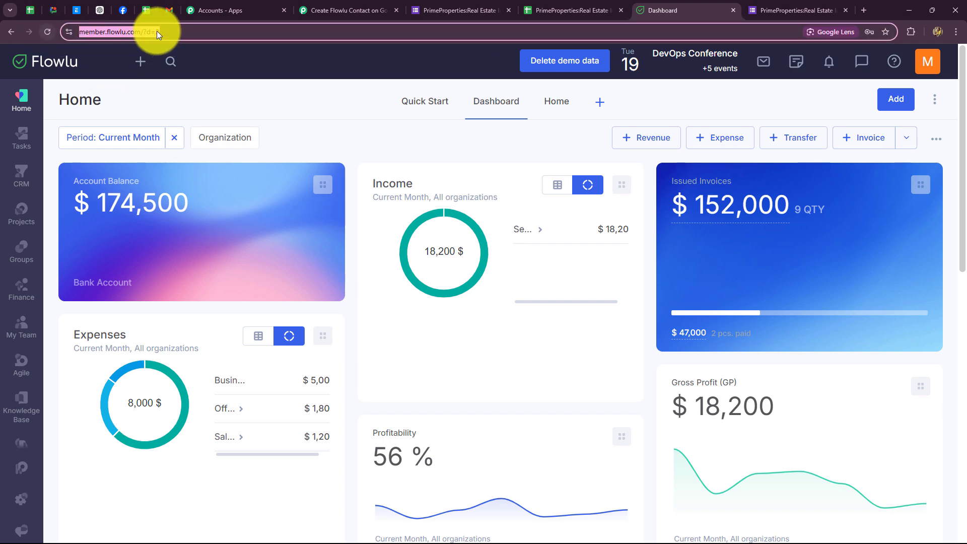
pyautogui.click(191, 32)
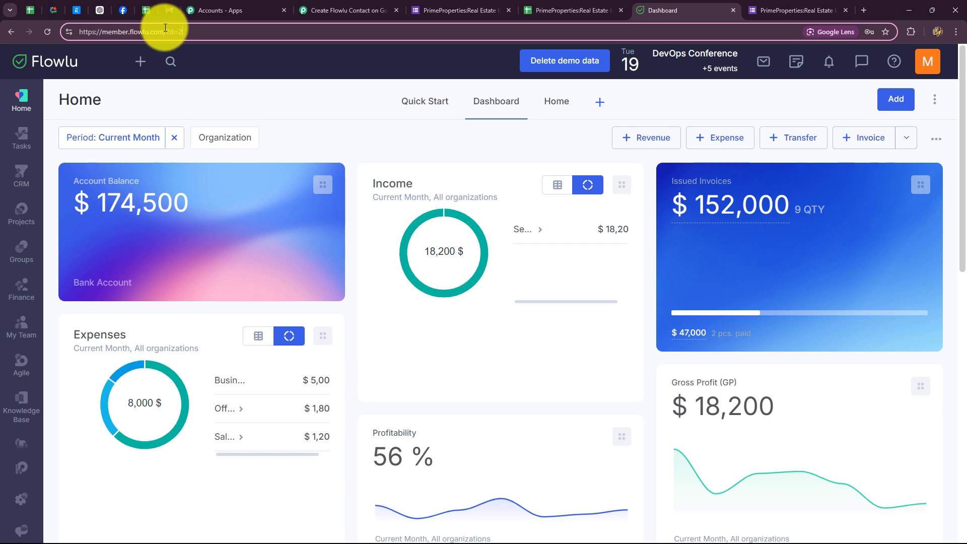
pyautogui.moveTo(165, 28); pyautogui.dragTo(65, 28)
pyautogui.hotkey('ctrl', 'c')
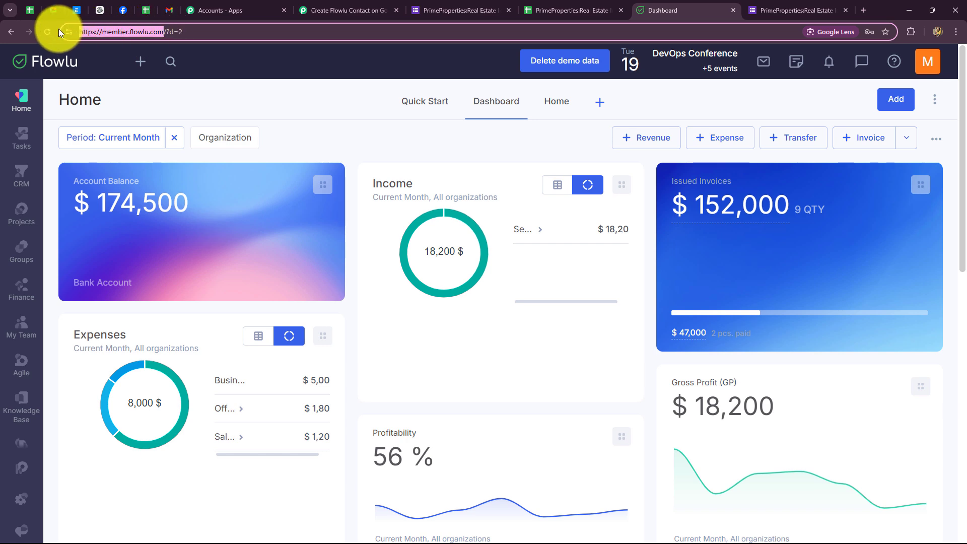
pyautogui.click(330, 10)
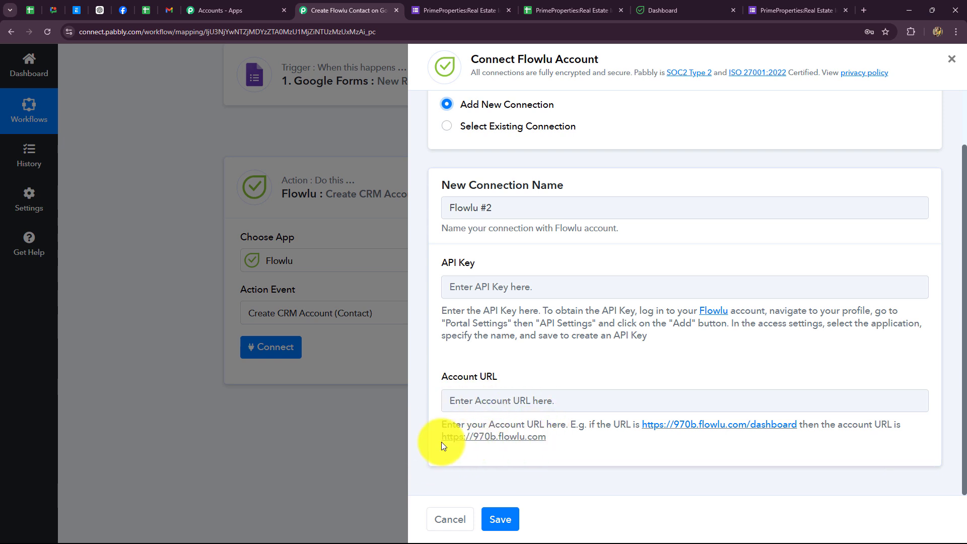
pyautogui.click(473, 394)
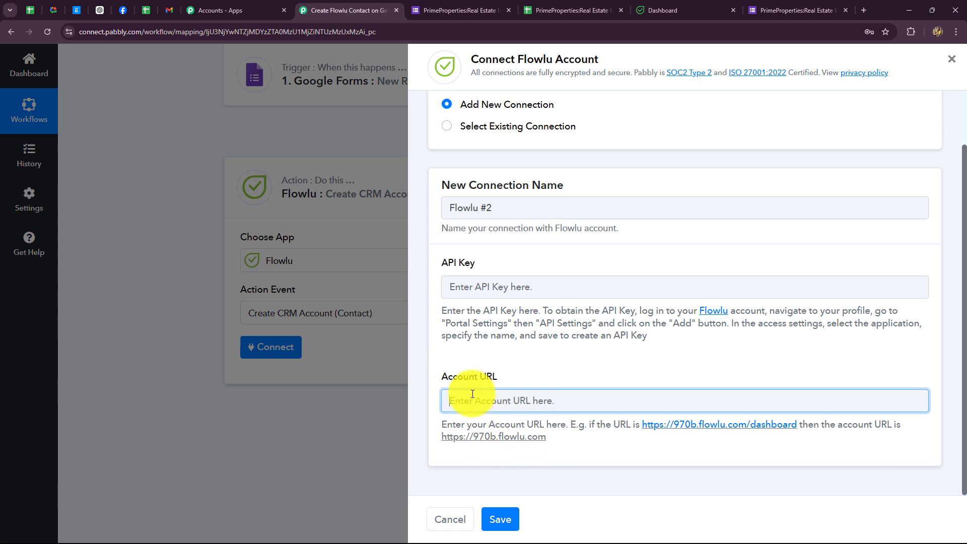
pyautogui.hotkey('ctrl', 'v')
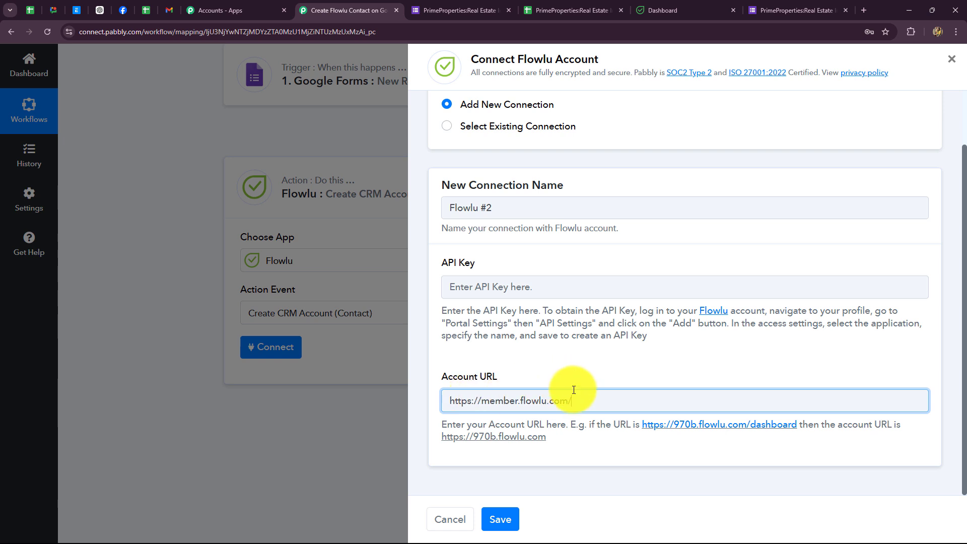
pyautogui.press('BackSpace')
pyautogui.click(573, 370)
pyautogui.click(476, 294)
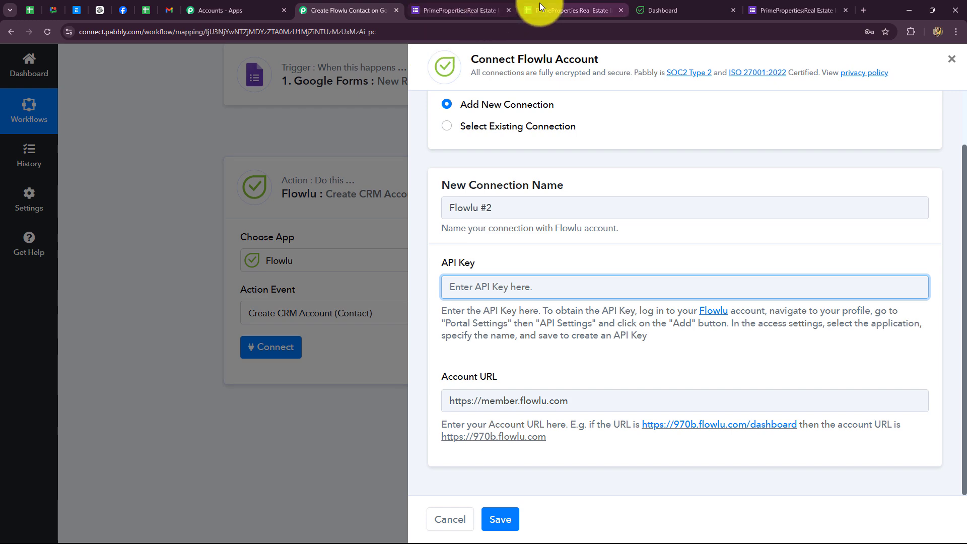
pyautogui.click(662, 8)
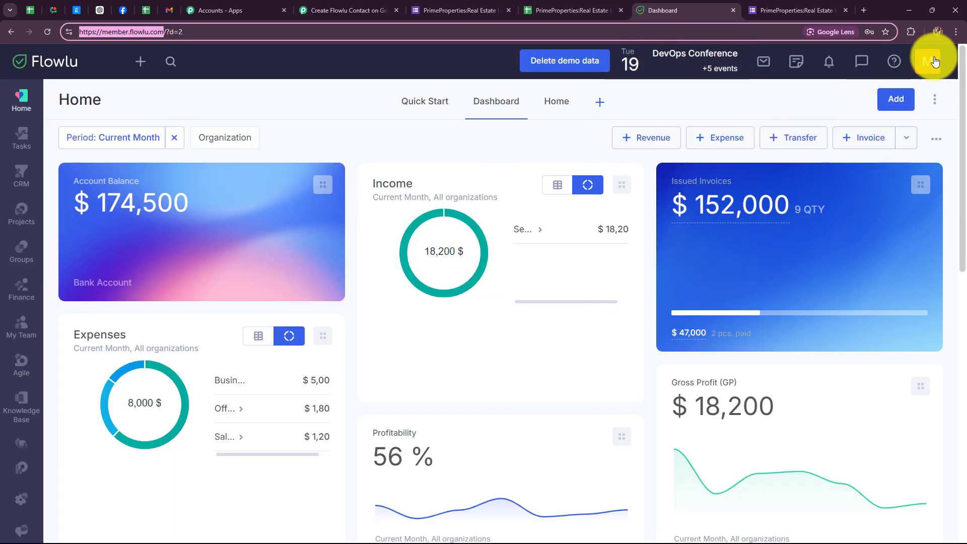
# Step: In Portal Settings > API Settings, create a 'New Key' API key with CRM access and copy it
pyautogui.click(928, 61)
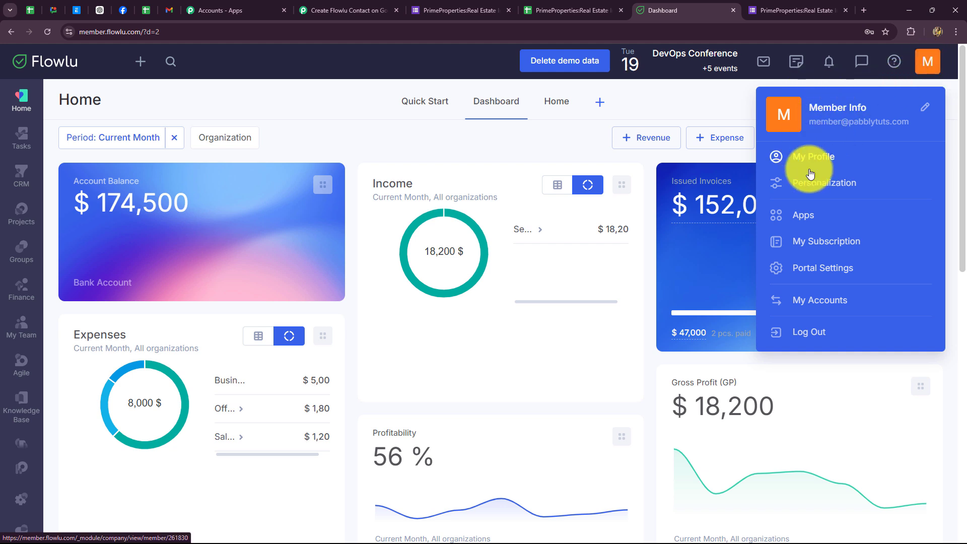
pyautogui.click(802, 268)
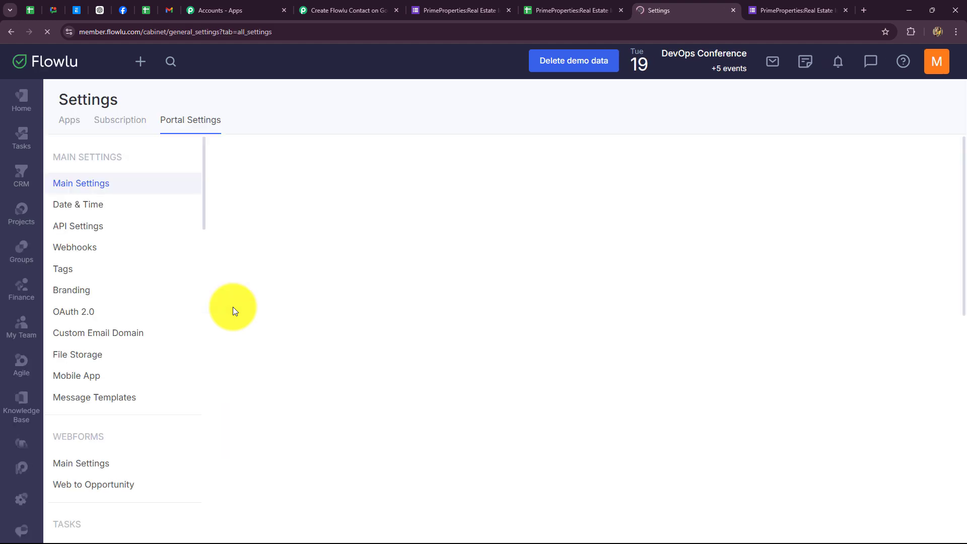
pyautogui.click(88, 226)
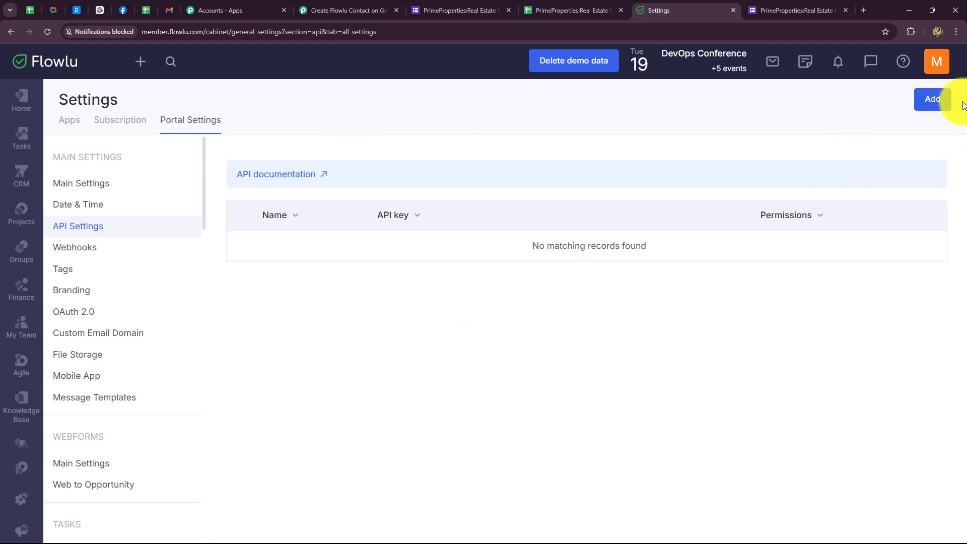
pyautogui.click(931, 98)
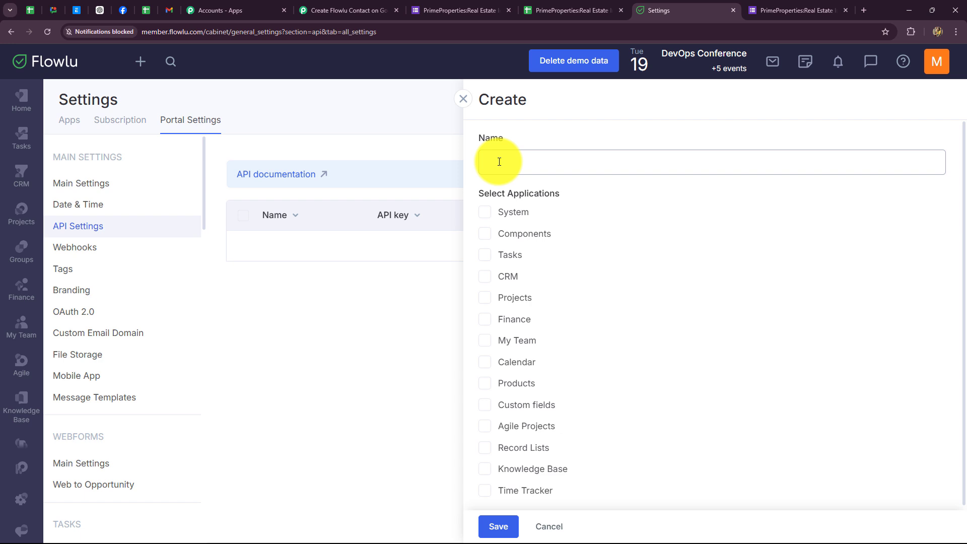
pyautogui.press('capslock')
pyautogui.write('New ')
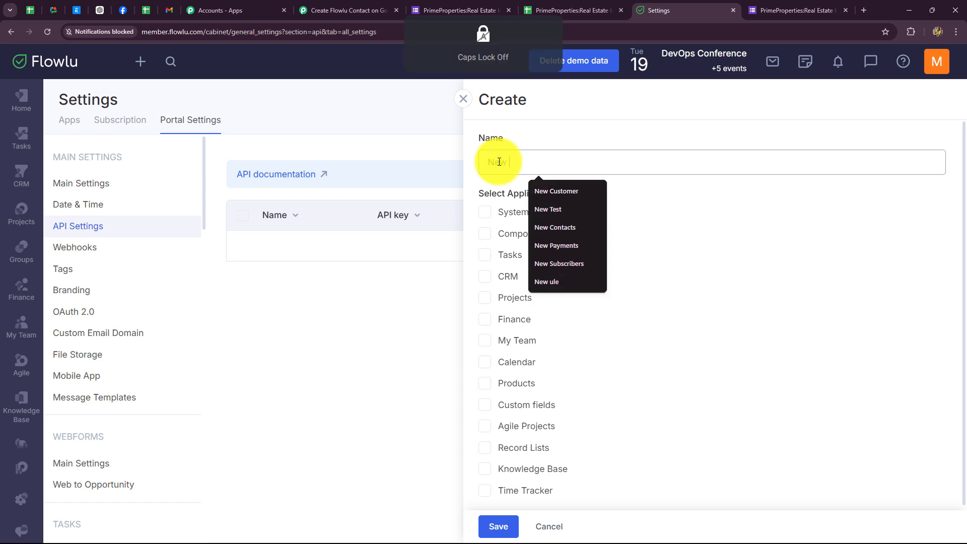
pyautogui.write('Key')
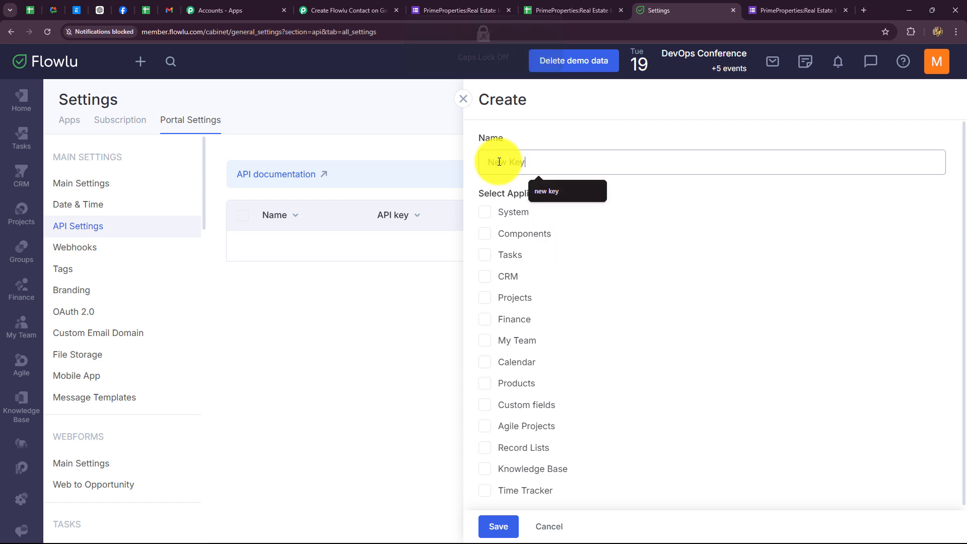
pyautogui.click(582, 235)
pyautogui.scroll(-1, 579, 240)
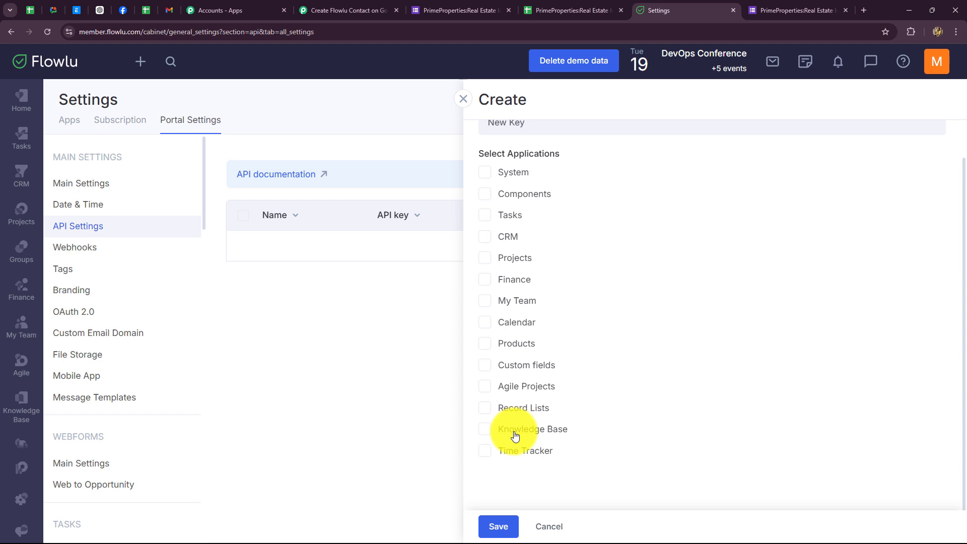
pyautogui.click(487, 237)
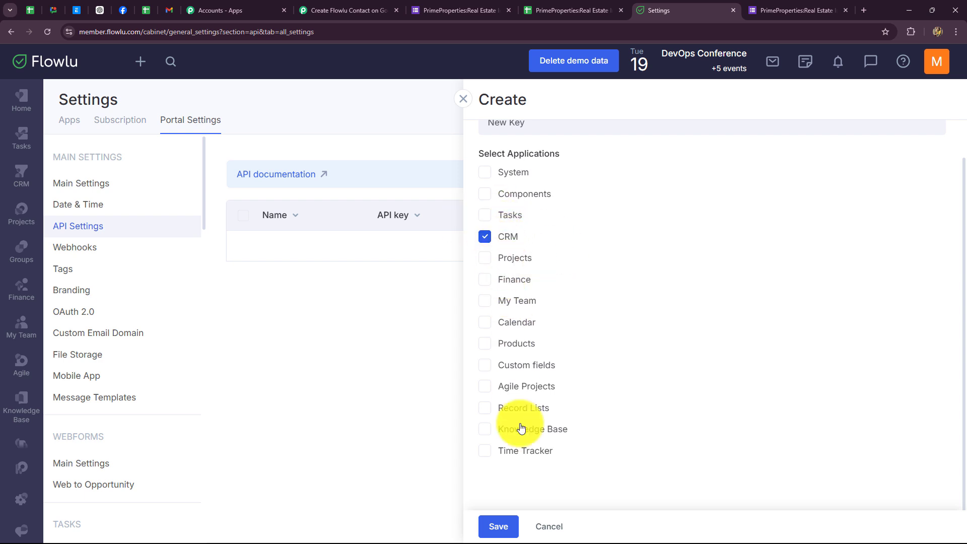
pyautogui.click(498, 526)
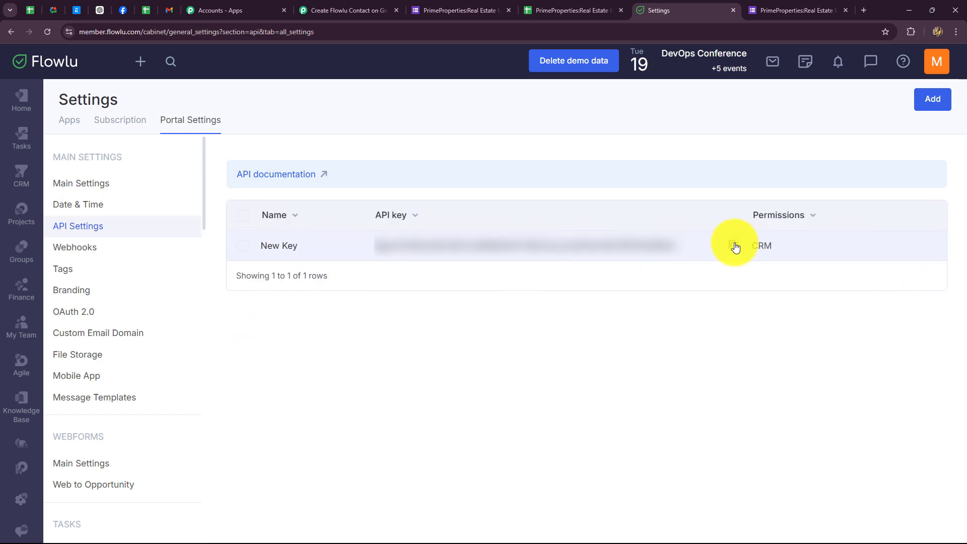
pyautogui.click(734, 246)
# Step: Paste the API key into the Flowlu #2 connection and save it
pyautogui.click(364, 8)
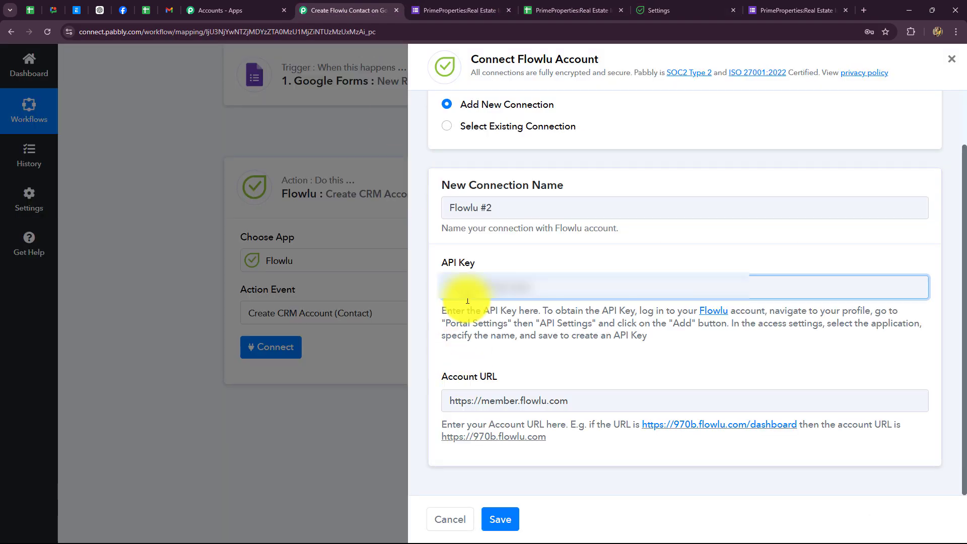
pyautogui.hotkey('ctrl', 'v')
pyautogui.click(500, 519)
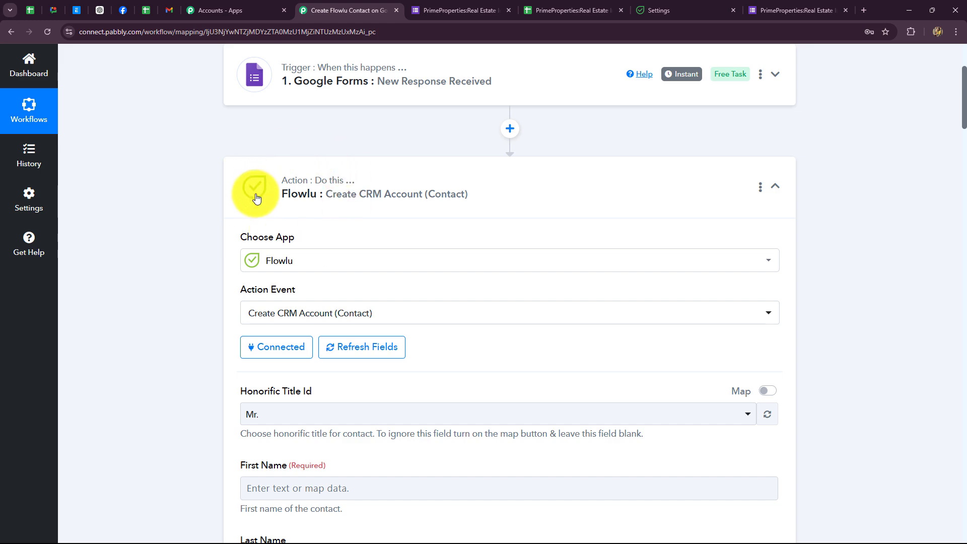
pyautogui.scroll(-10, 162, 305)
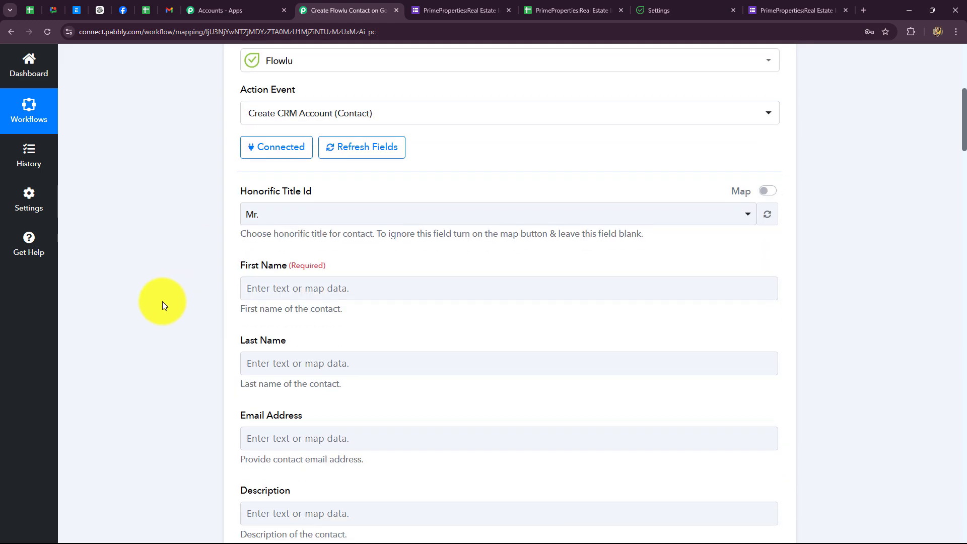
pyautogui.scroll(-6, 162, 305)
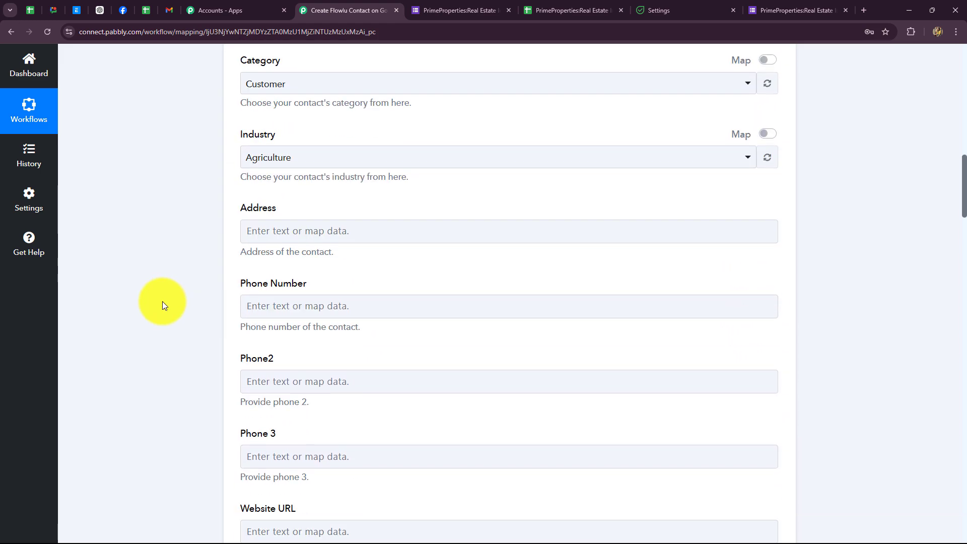
pyautogui.scroll(5, 162, 305)
pyautogui.scroll(8, 162, 305)
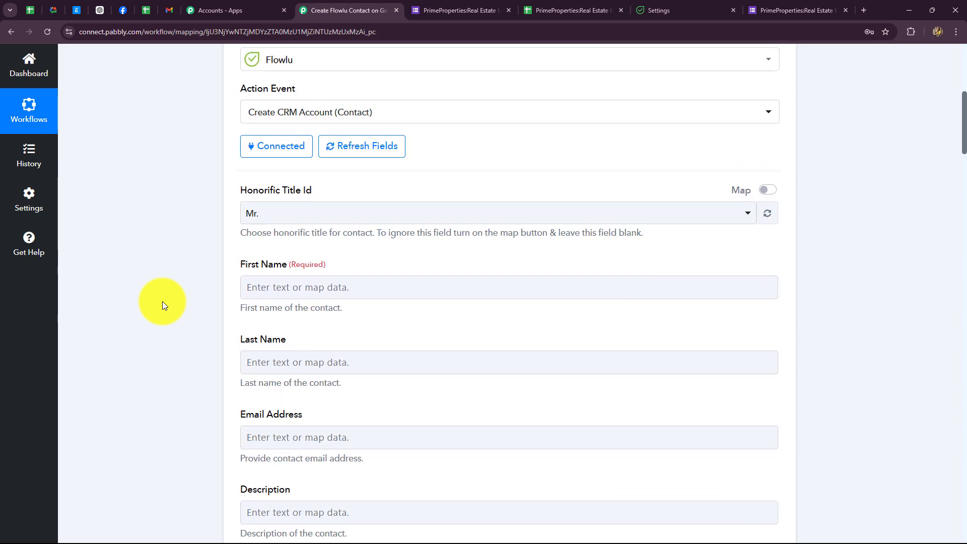
pyautogui.scroll(-2, 162, 305)
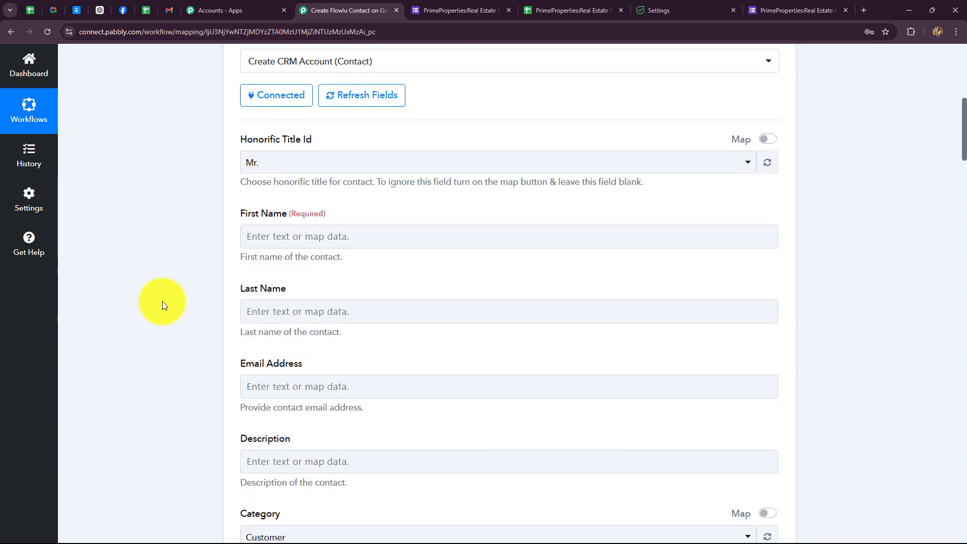
# Step: Switch Honorific Title Id to mapped entry and leave its value empty
pyautogui.click(280, 169)
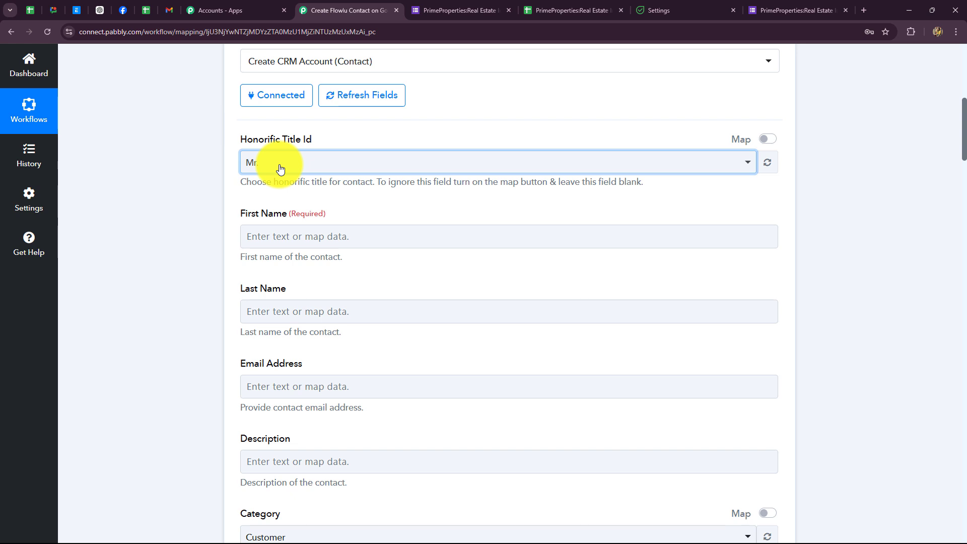
pyautogui.click(280, 169)
pyautogui.scroll(-4, 293, 346)
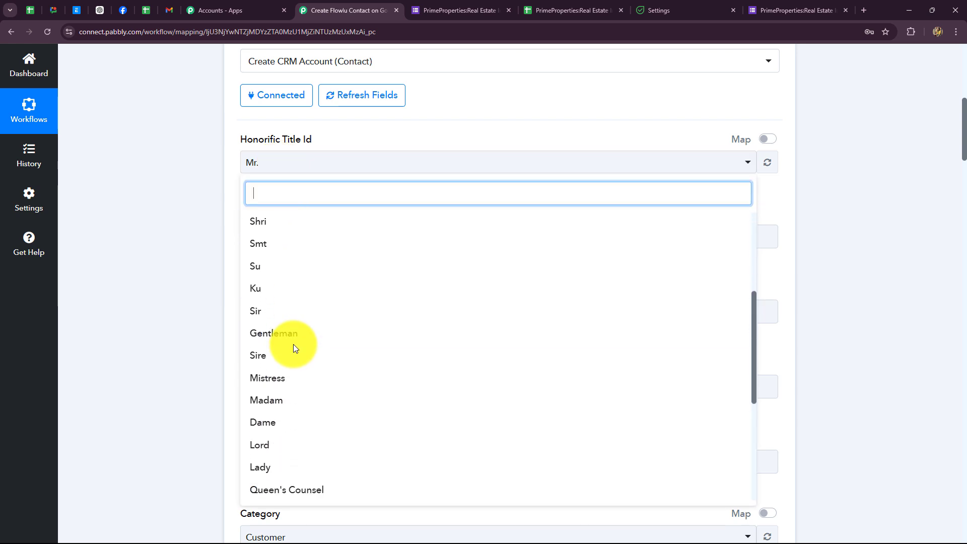
pyautogui.scroll(4, 294, 347)
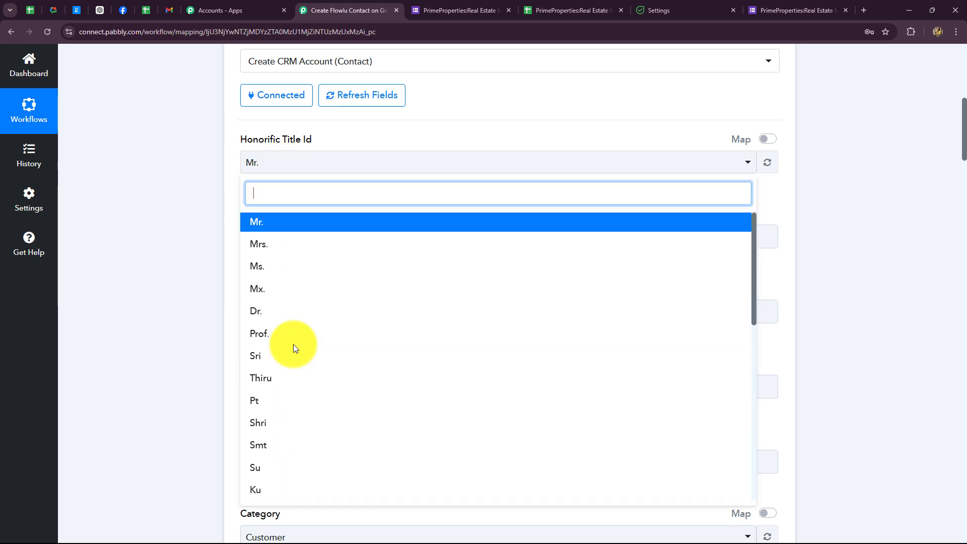
pyautogui.click(176, 326)
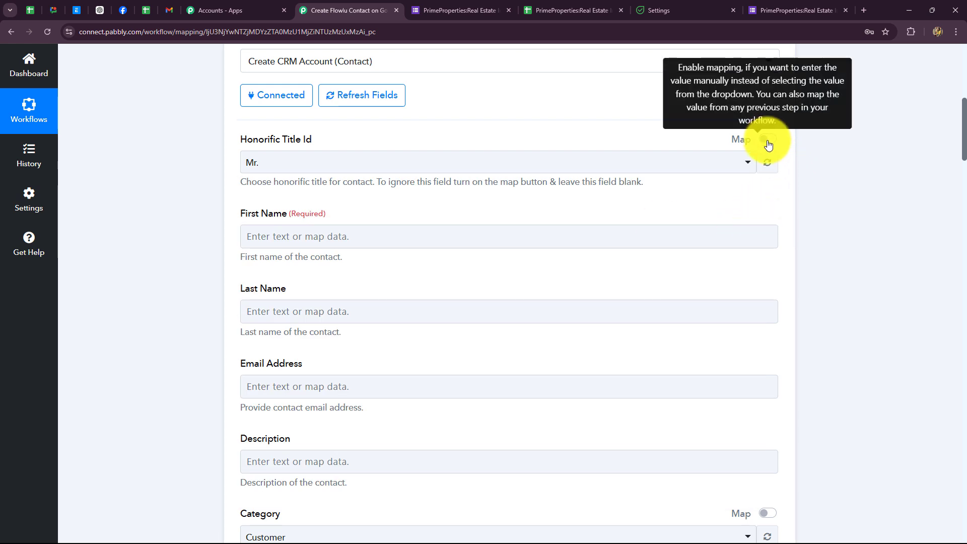
pyautogui.click(766, 139)
pyautogui.click(317, 160)
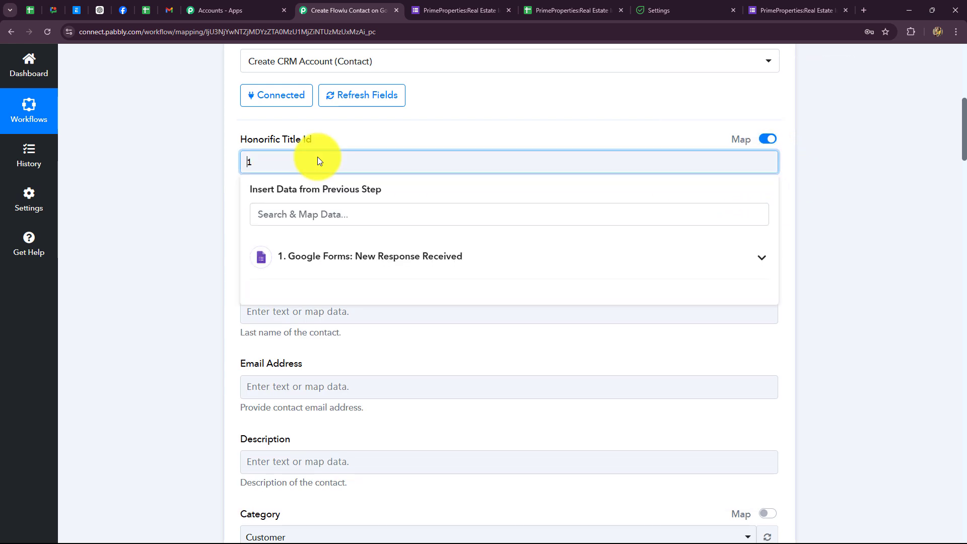
pyautogui.press('BackSpace')
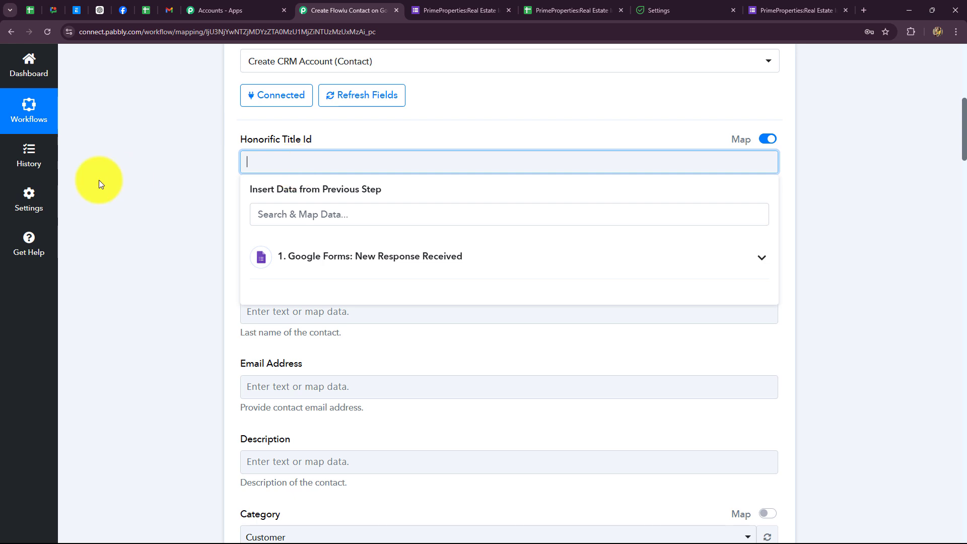
pyautogui.click(172, 246)
pyautogui.scroll(-2, 265, 229)
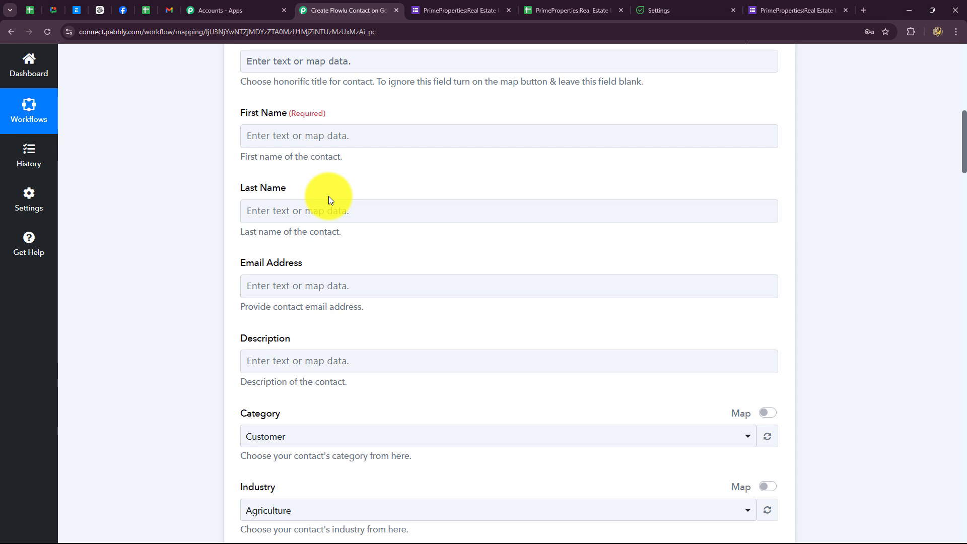
# Step: Map the form's First Name answer into the contact's First Name field
pyautogui.click(372, 137)
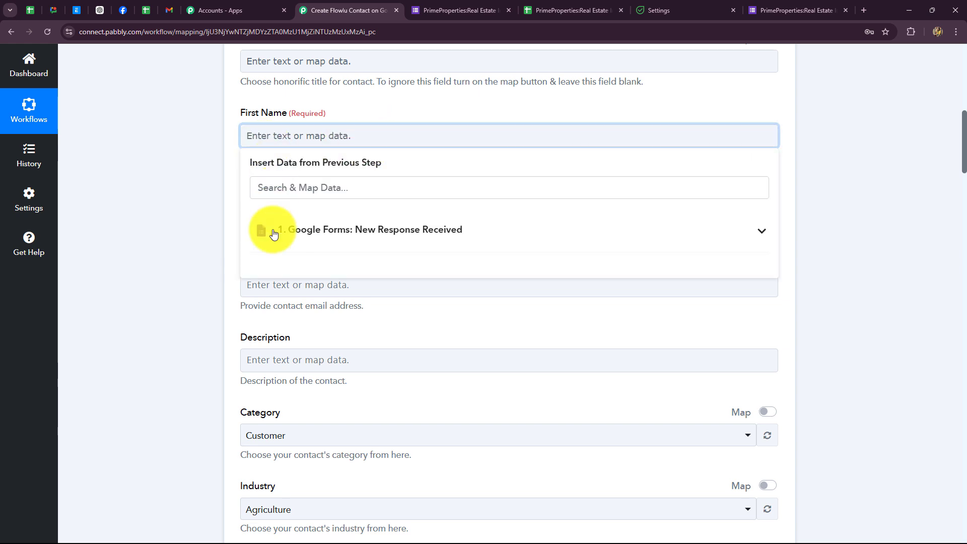
pyautogui.click(388, 236)
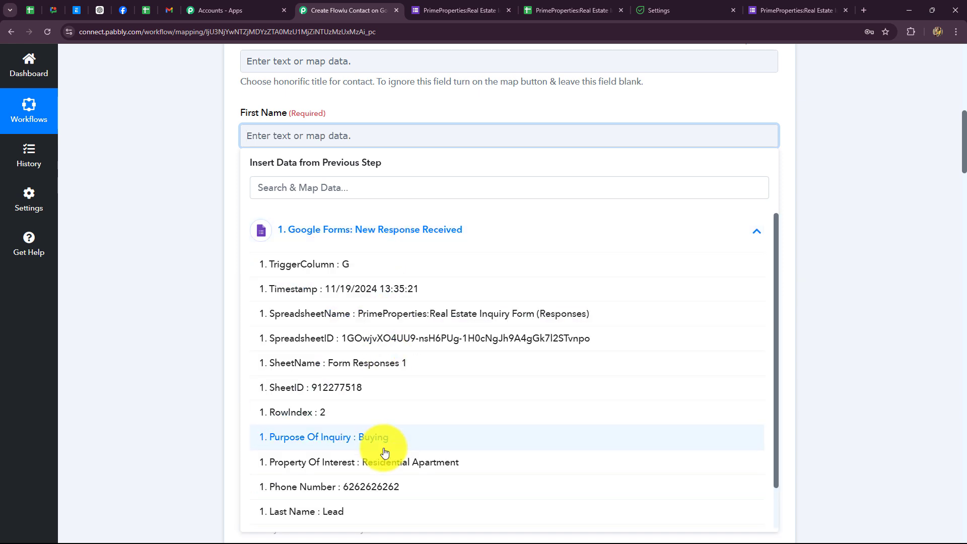
pyautogui.scroll(-1, 384, 451)
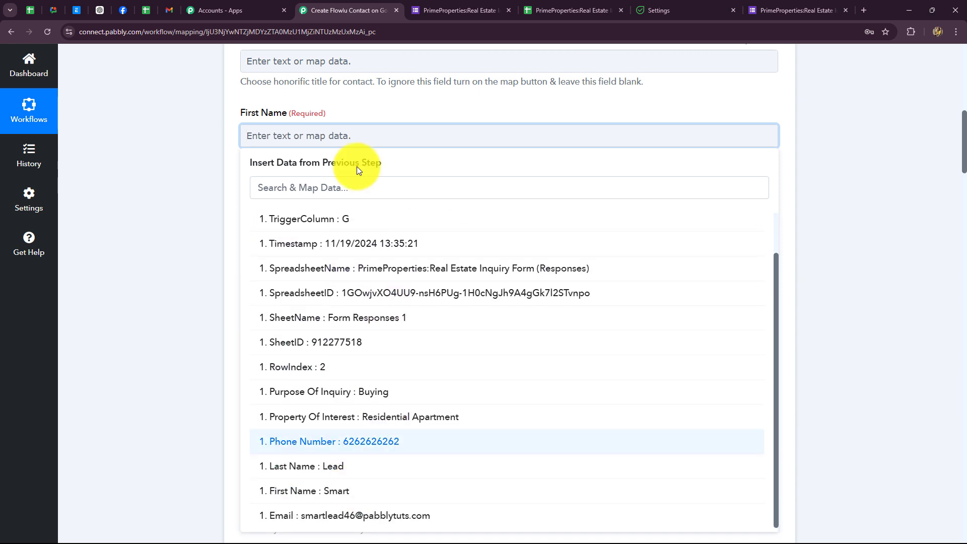
pyautogui.click(270, 124)
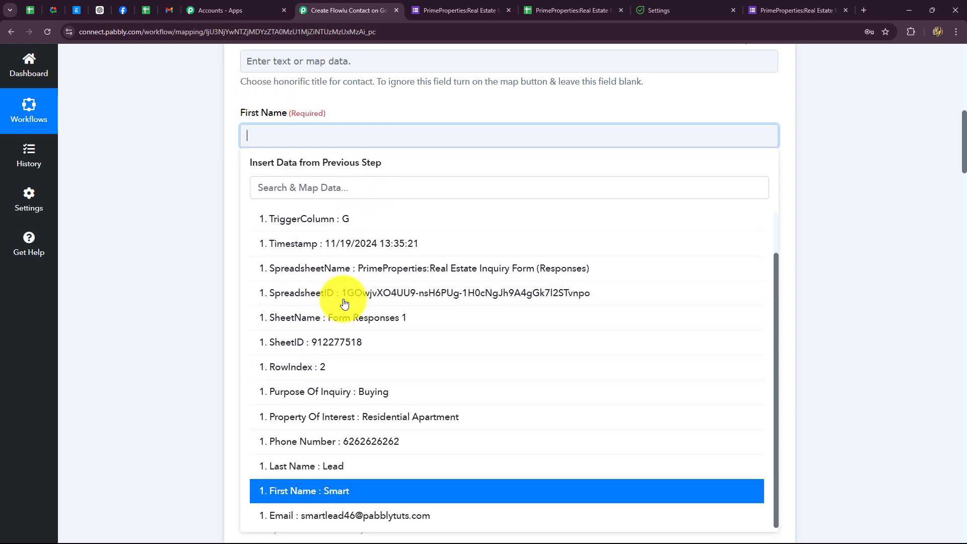
pyautogui.click(324, 494)
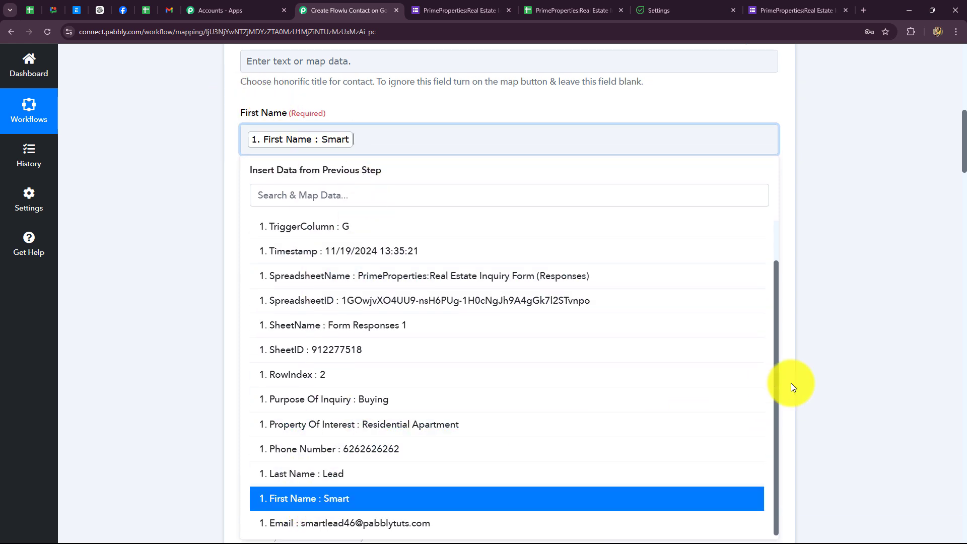
pyautogui.click(790, 383)
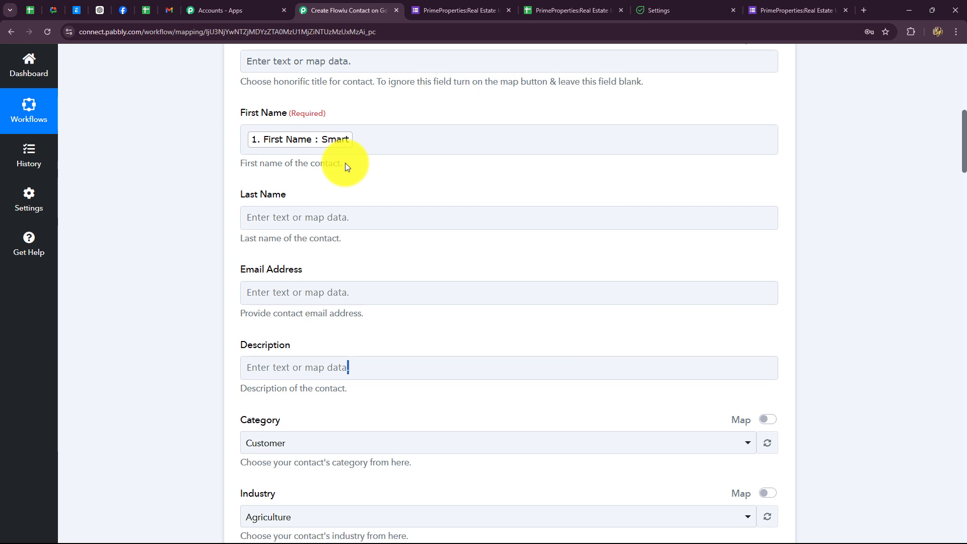
pyautogui.scroll(-2, 346, 164)
pyautogui.scroll(1, 336, 167)
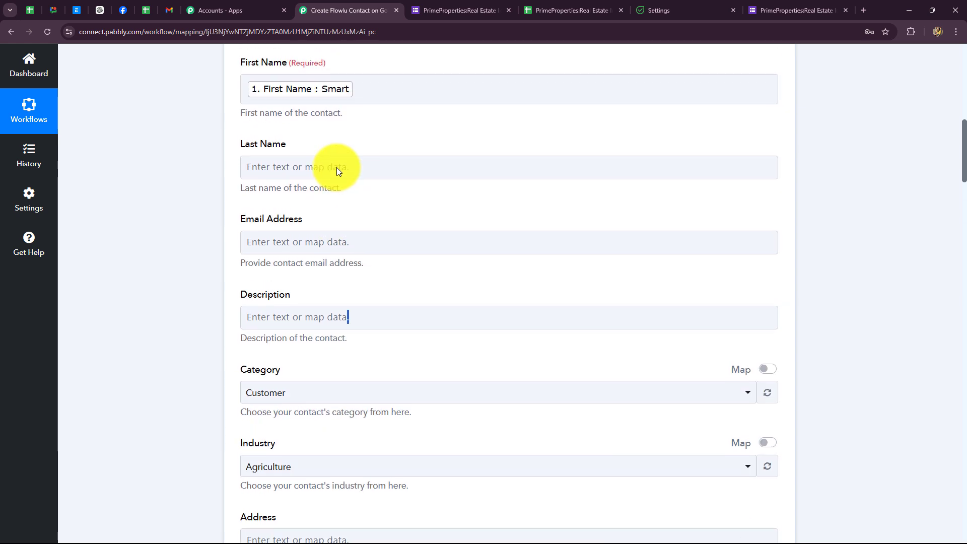
# Step: Map the form's Last Name and Email answers into Last Name and Email Address
pyautogui.click(334, 168)
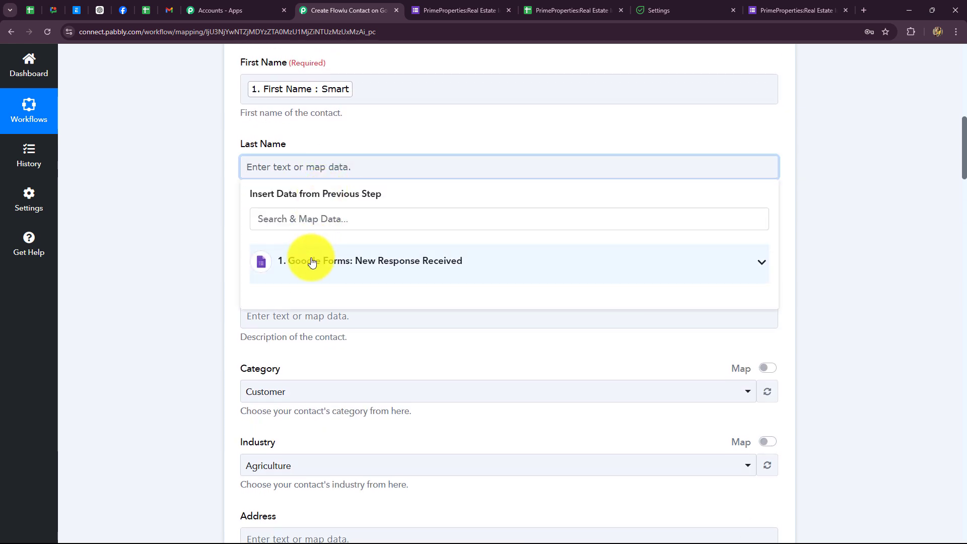
pyautogui.click(312, 261)
pyautogui.scroll(-3, 356, 425)
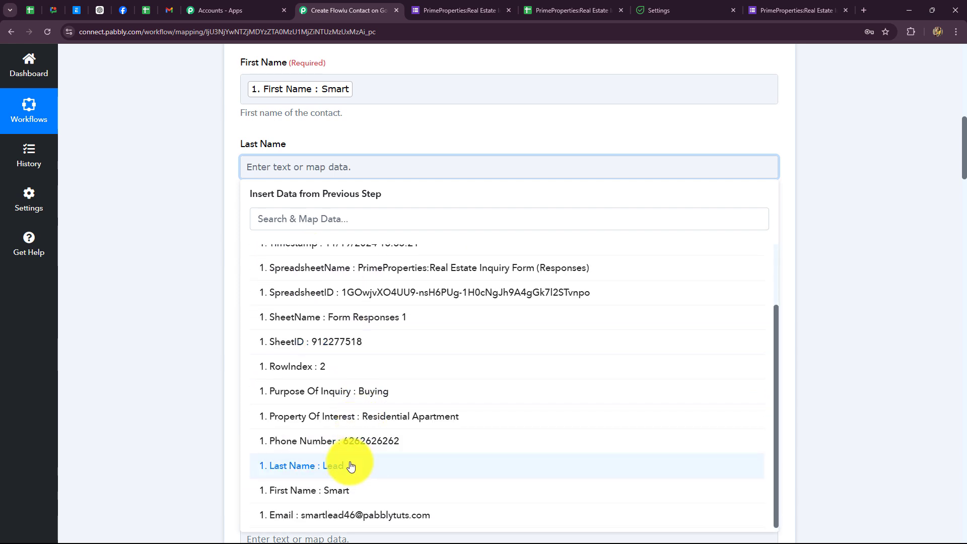
pyautogui.click(352, 462)
pyautogui.click(152, 338)
pyautogui.scroll(-2, 162, 322)
pyautogui.click(345, 148)
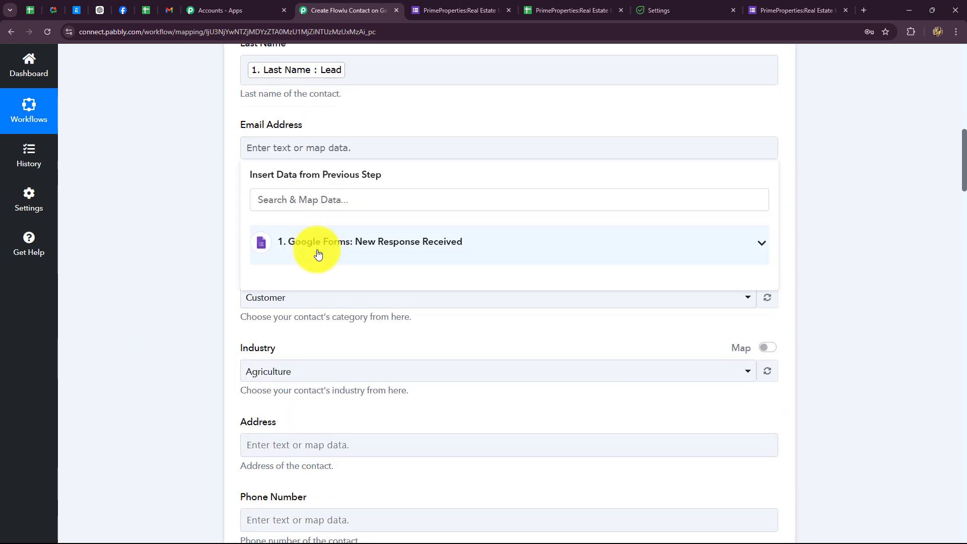
pyautogui.click(319, 247)
pyautogui.scroll(-1, 345, 462)
pyautogui.click(338, 519)
pyautogui.click(174, 367)
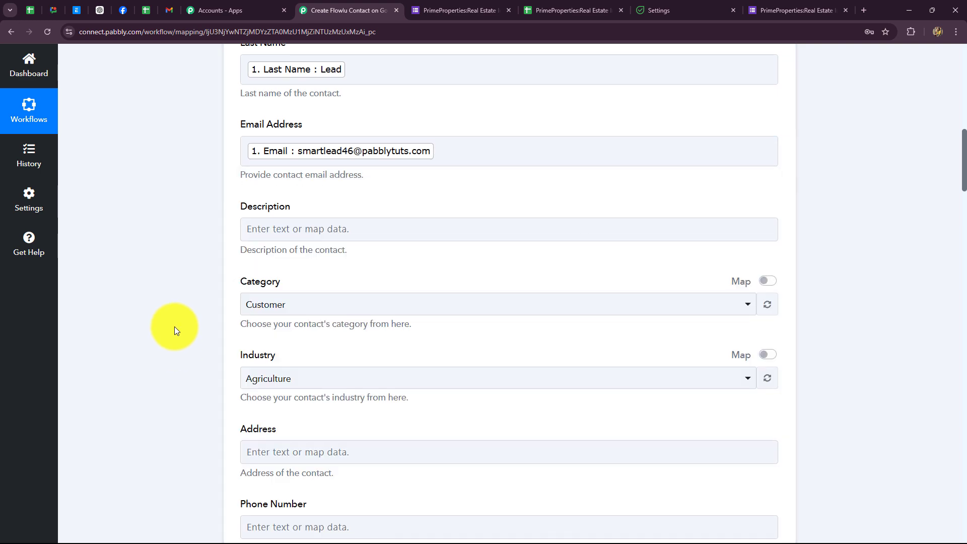
pyautogui.scroll(-3, 174, 325)
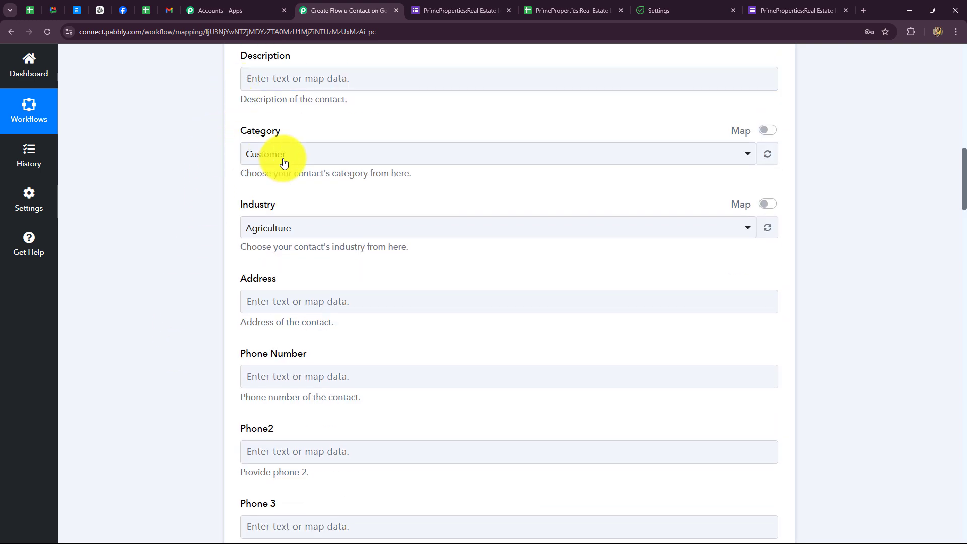
# Step: Map the Property Of Interest and Purpose Of Inquiry answers into the Description
pyautogui.click(282, 82)
pyautogui.click(324, 172)
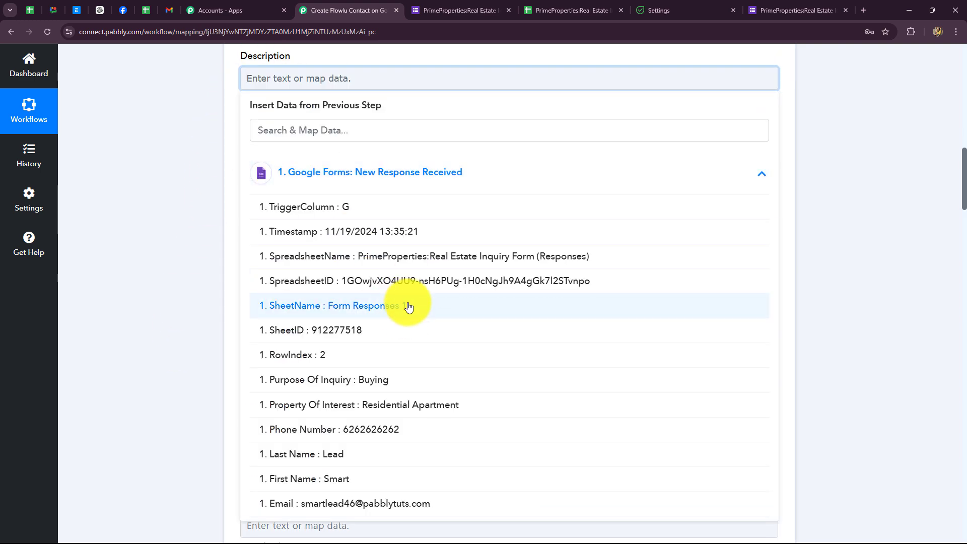
pyautogui.scroll(-2, 369, 294)
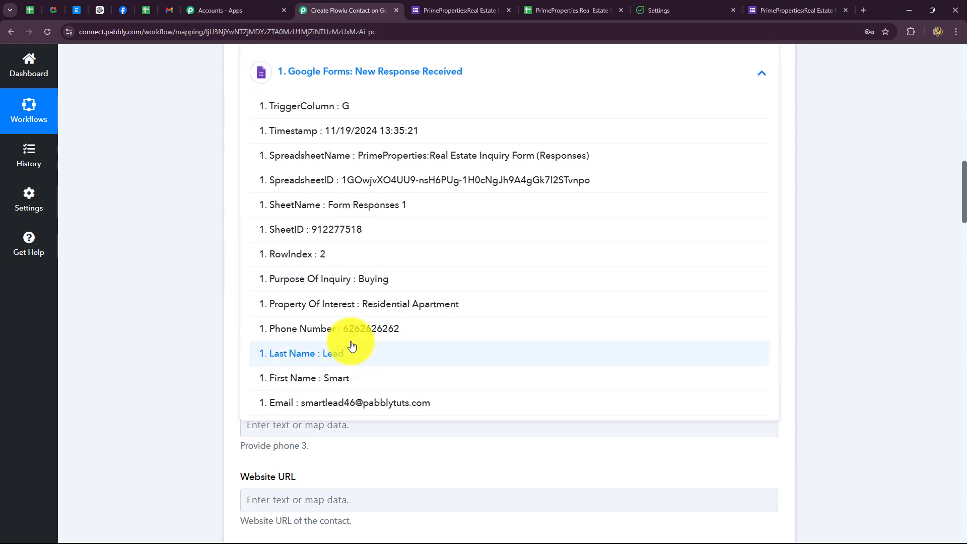
pyautogui.click(349, 304)
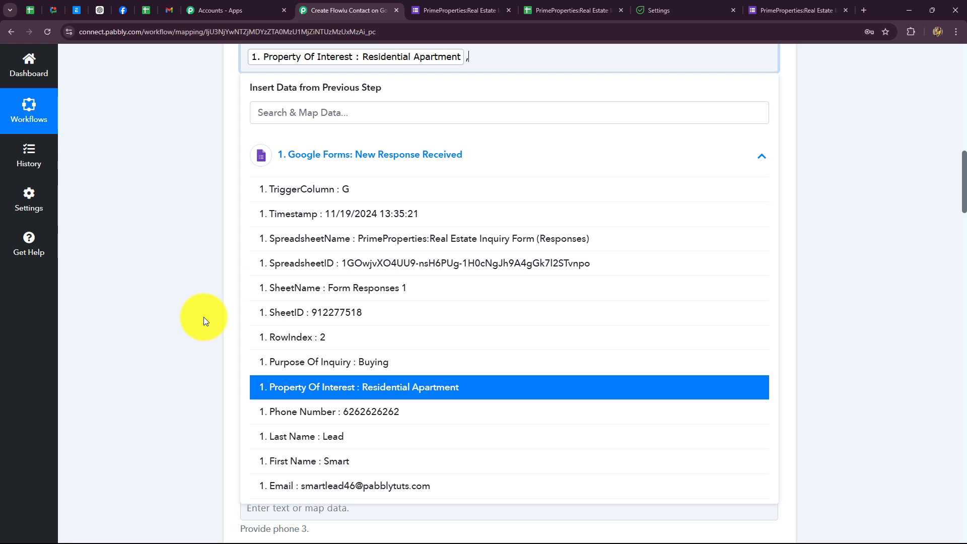
pyautogui.click(371, 364)
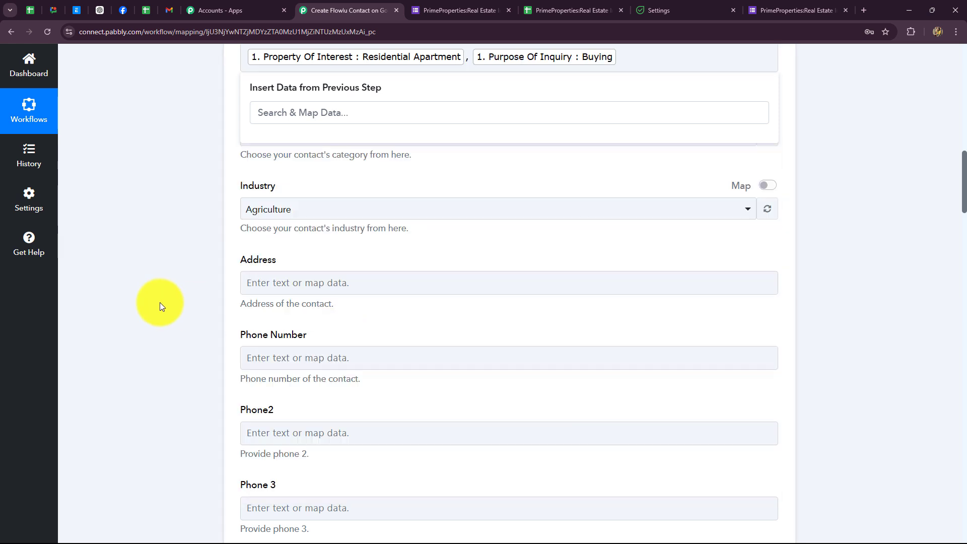
pyautogui.click(160, 303)
pyautogui.scroll(-1, 320, 95)
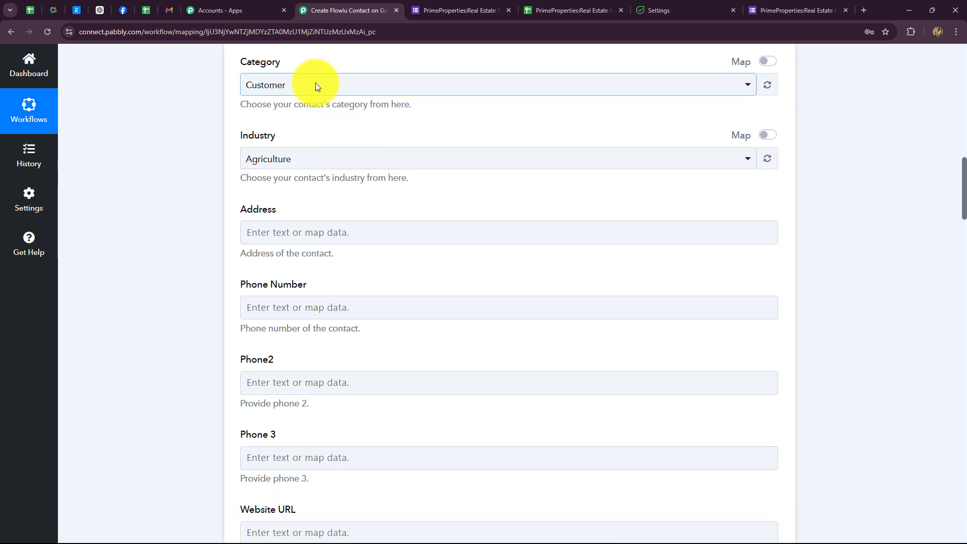
# Step: Keep the category as Customer and set the contact's industry to Construction
pyautogui.click(317, 86)
pyautogui.click(289, 92)
pyautogui.click(287, 93)
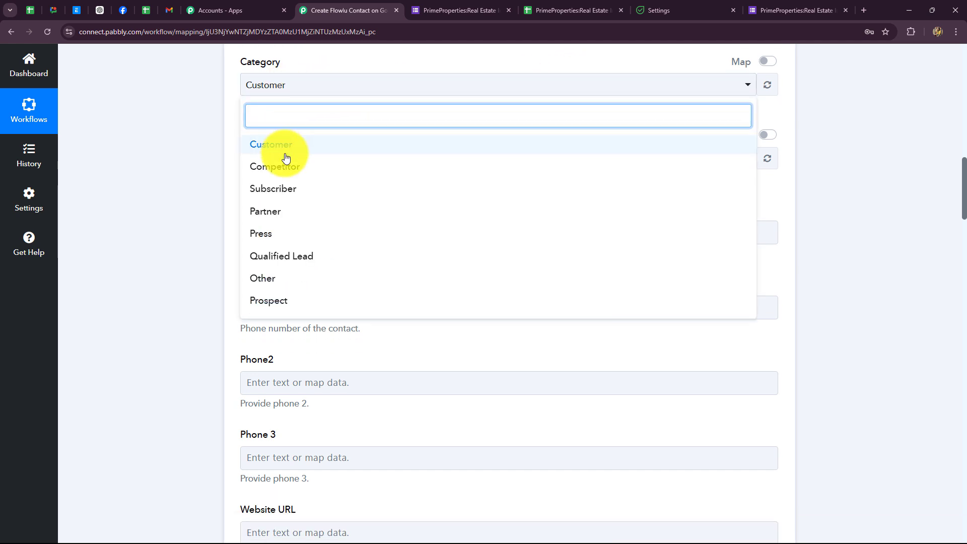
pyautogui.click(198, 165)
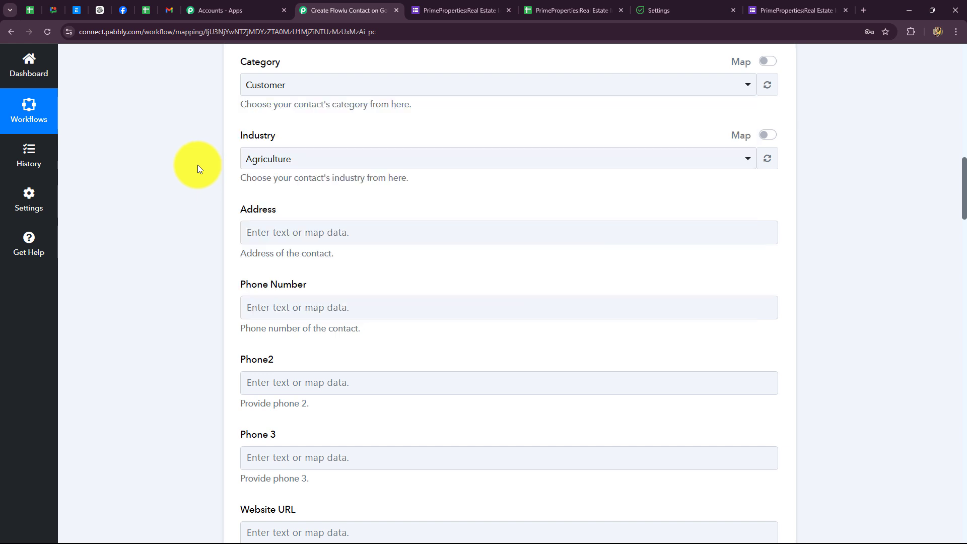
pyautogui.scroll(1, 155, 254)
pyautogui.scroll(-2, 233, 173)
pyautogui.click(305, 112)
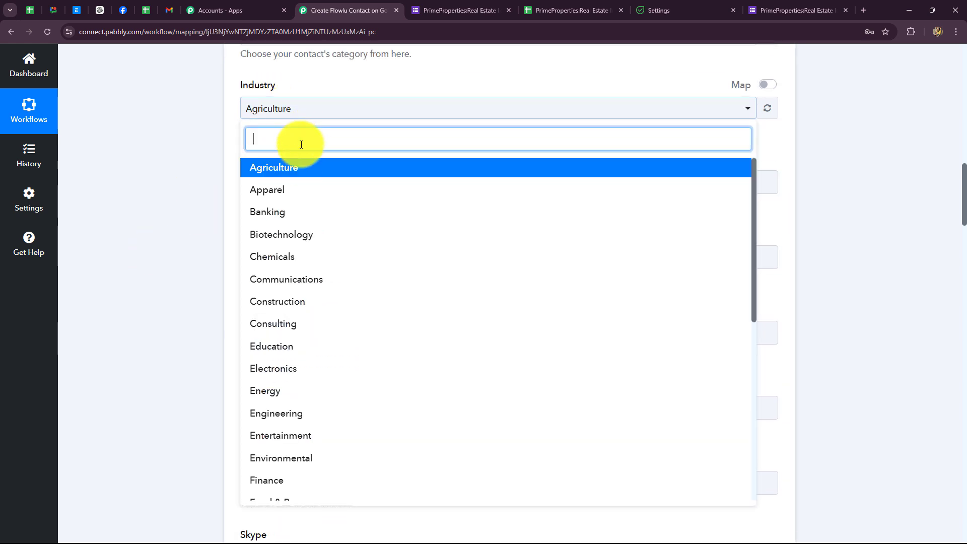
pyautogui.click(273, 312)
pyautogui.scroll(-2, 190, 257)
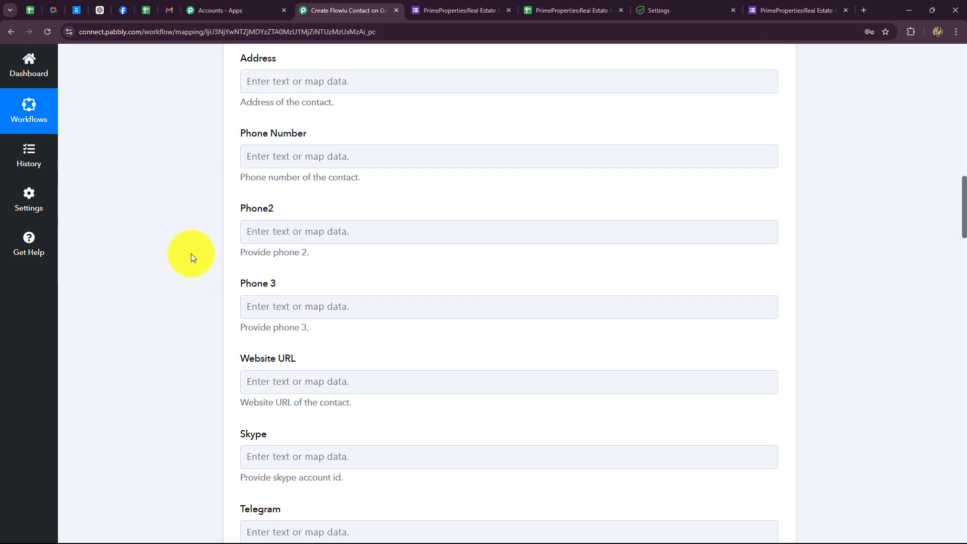
# Step: Map the form's Phone Number answer into the contact's phone field
pyautogui.click(372, 88)
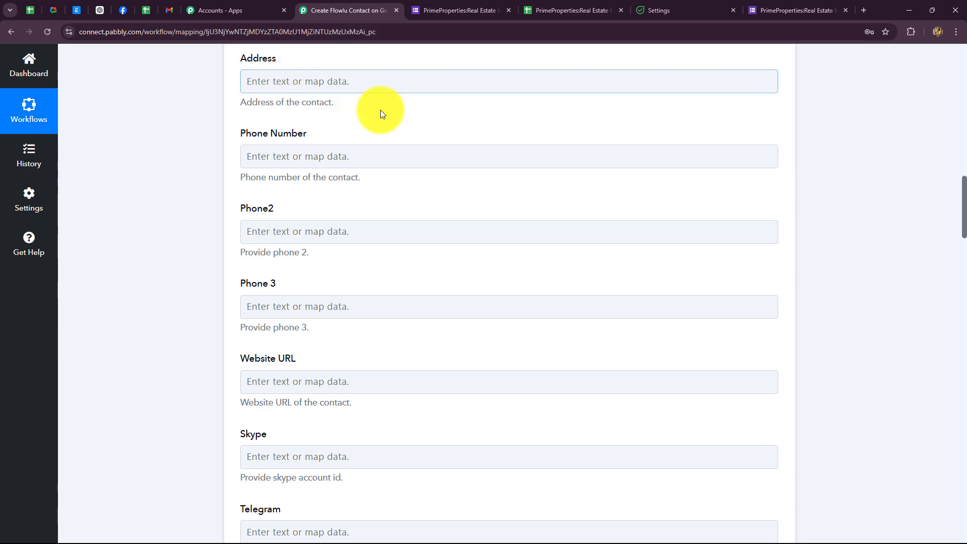
pyautogui.click(327, 156)
pyautogui.click(334, 255)
pyautogui.scroll(-1, 359, 452)
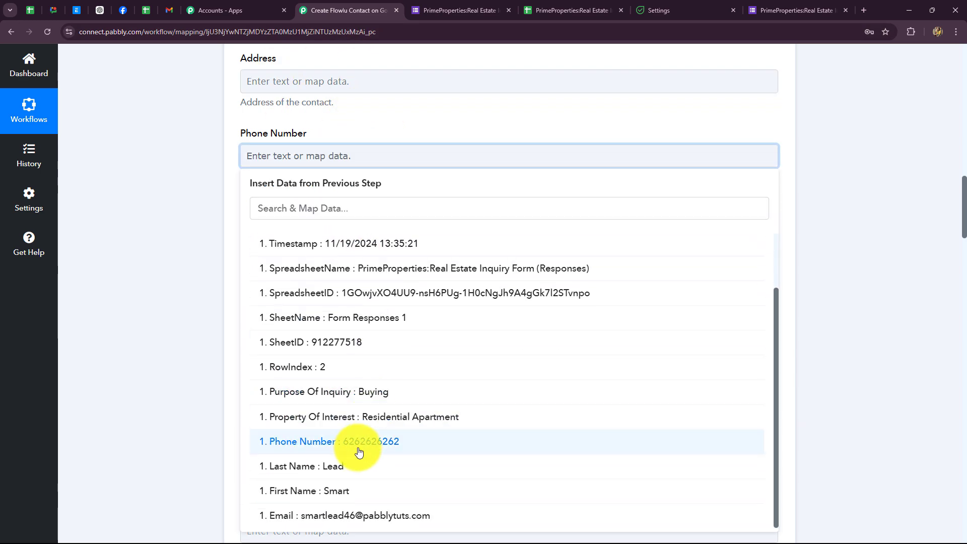
pyautogui.click(359, 452)
# Step: Save and send a test request, which returns response ids 15 and 18
pyautogui.scroll(-10, 262, 123)
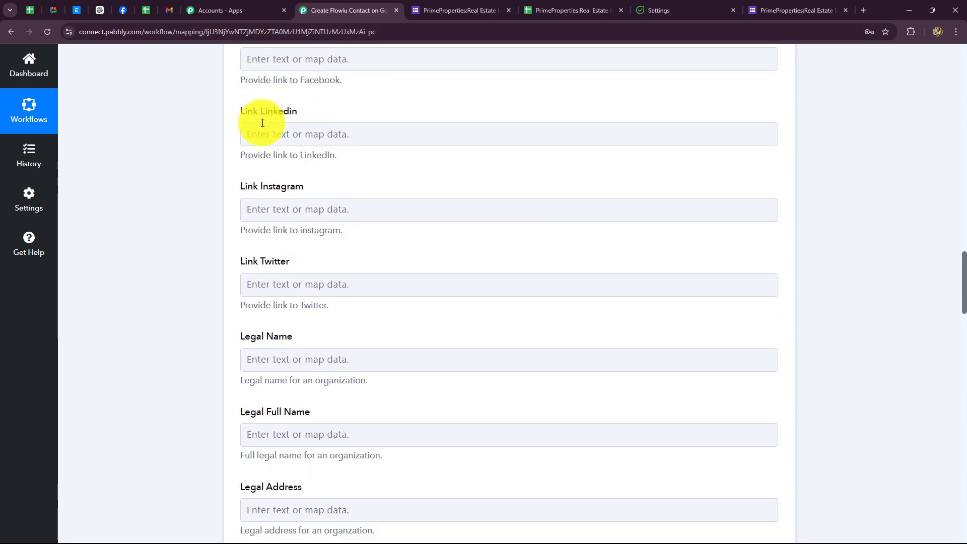
pyautogui.scroll(-12, 262, 123)
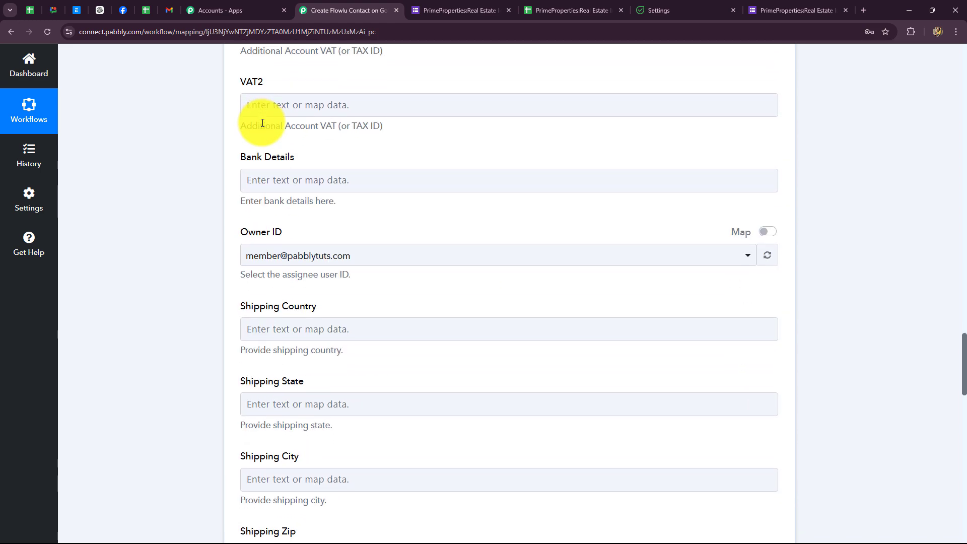
pyautogui.scroll(-12, 262, 122)
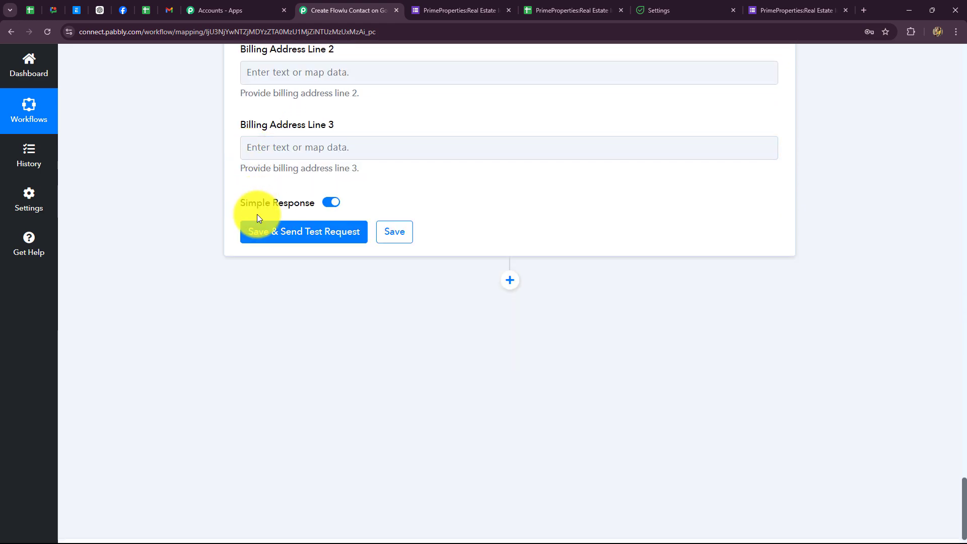
pyautogui.click(259, 225)
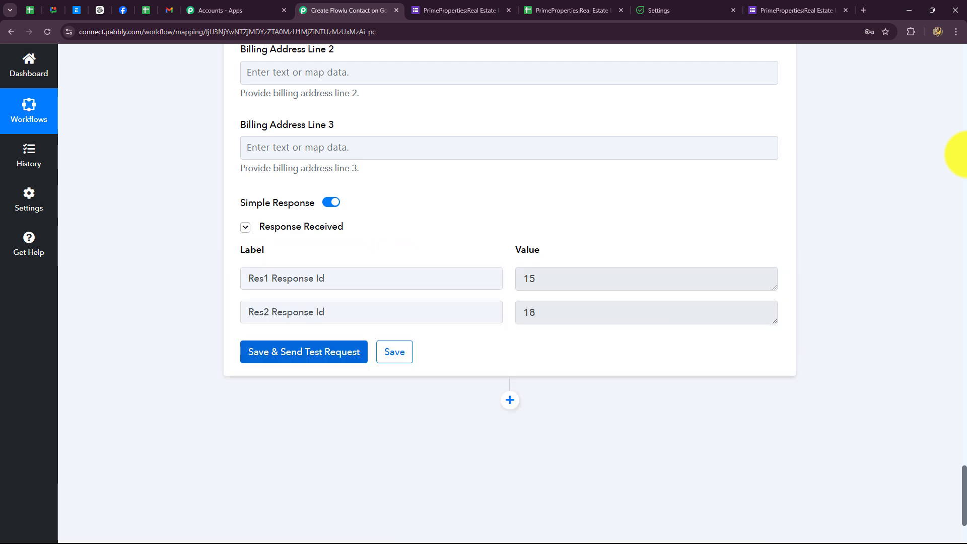
pyautogui.moveTo(518, 281); pyautogui.dragTo(527, 280)
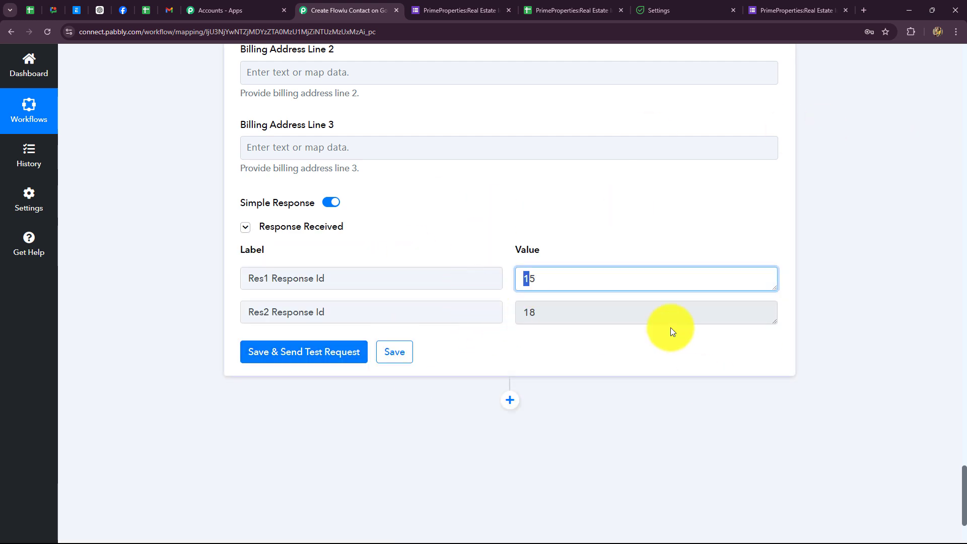
pyautogui.doubleClick(557, 307)
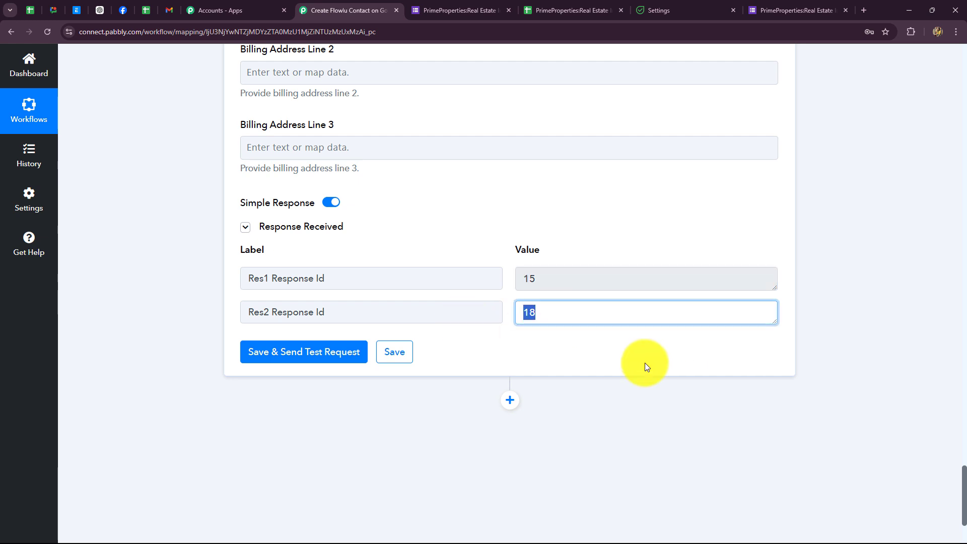
pyautogui.click(647, 367)
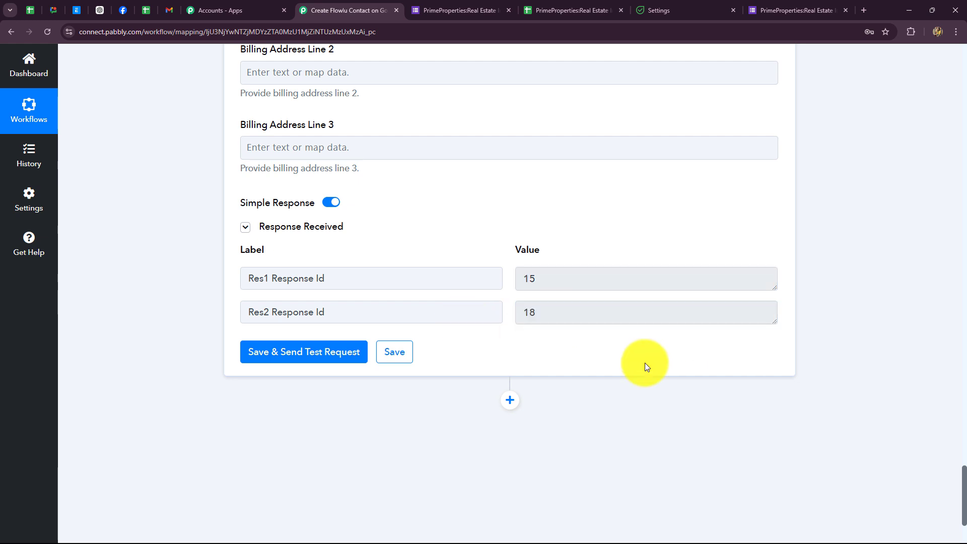
# Step: Open Flowlu's CRM Contacts list and check the new Customer contact in Construction
pyautogui.click(668, 11)
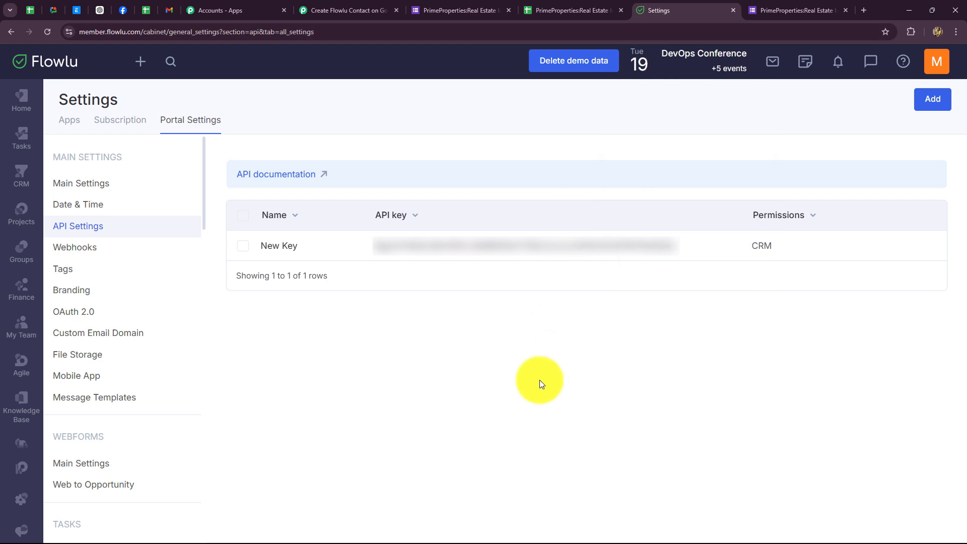
pyautogui.moveTo(26, 184)
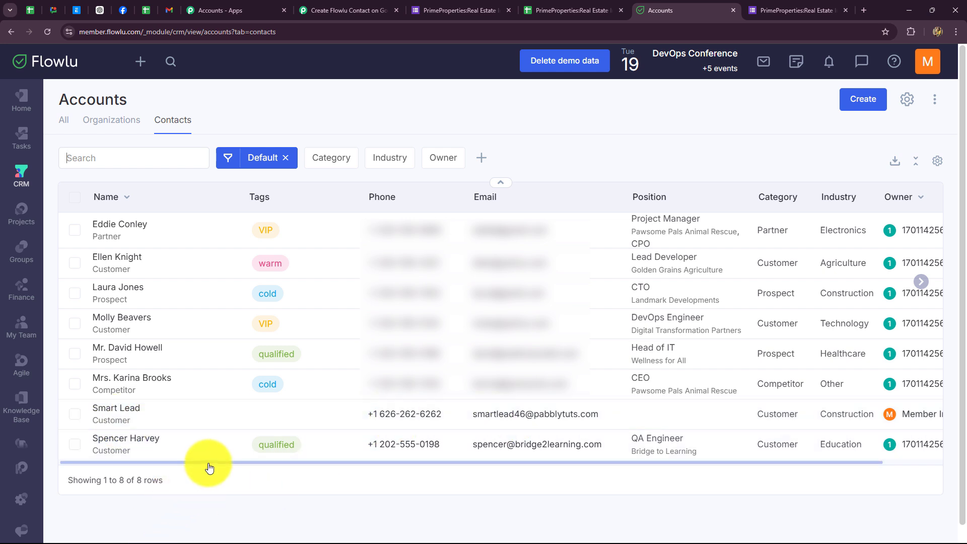
pyautogui.moveTo(234, 462); pyautogui.dragTo(619, 451)
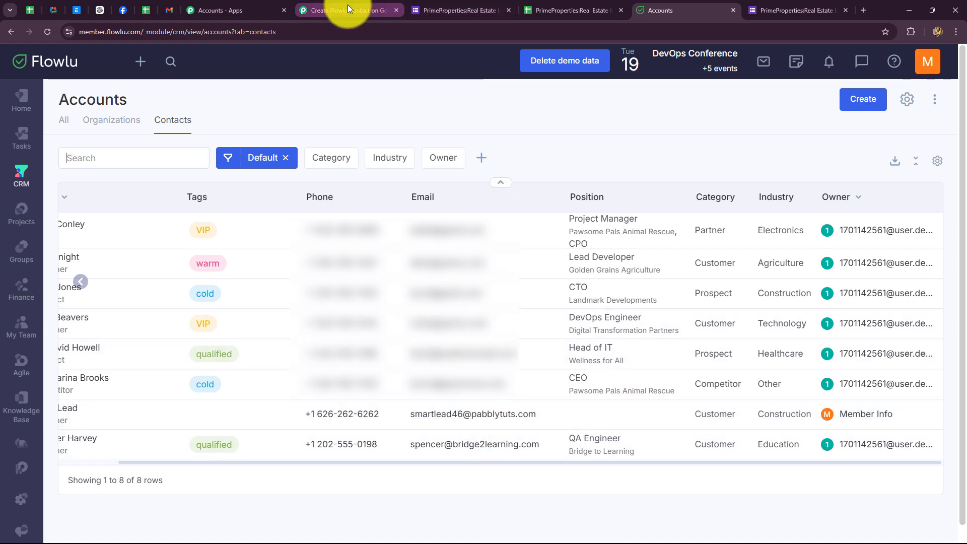
# Step: Back in the Pabbly workflow, collapse the Flowlu Create CRM Account (Contact) step
pyautogui.click(346, 11)
pyautogui.scroll(20, 925, 294)
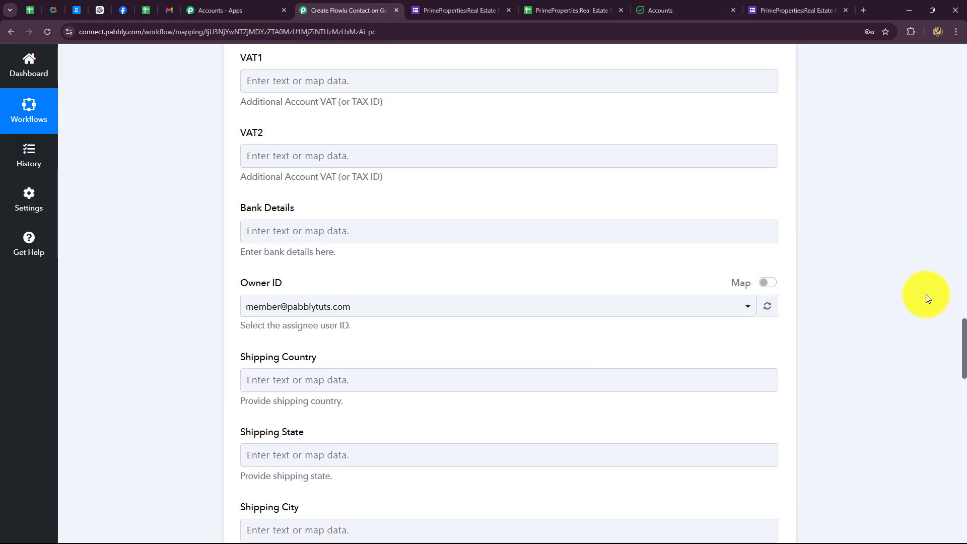
pyautogui.scroll(20, 926, 302)
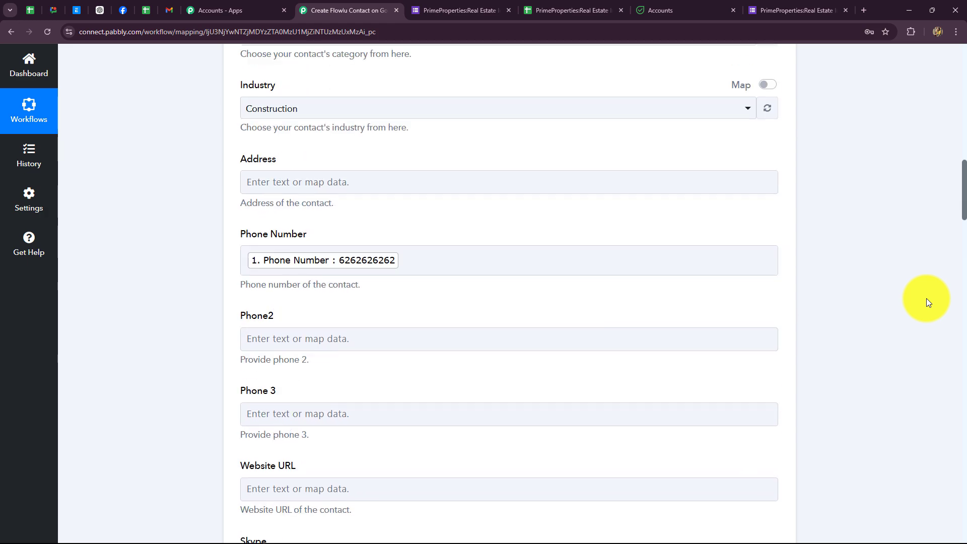
pyautogui.scroll(12, 926, 298)
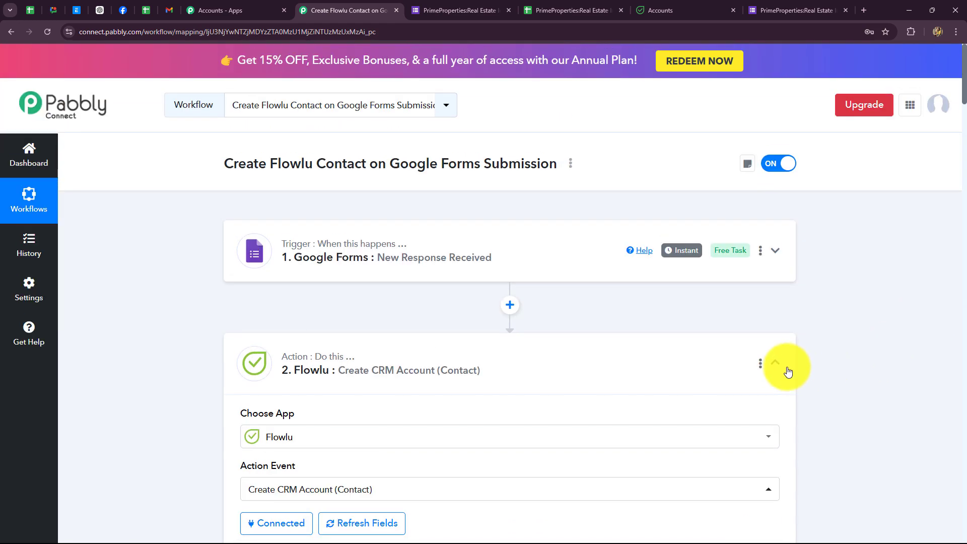
pyautogui.click(775, 363)
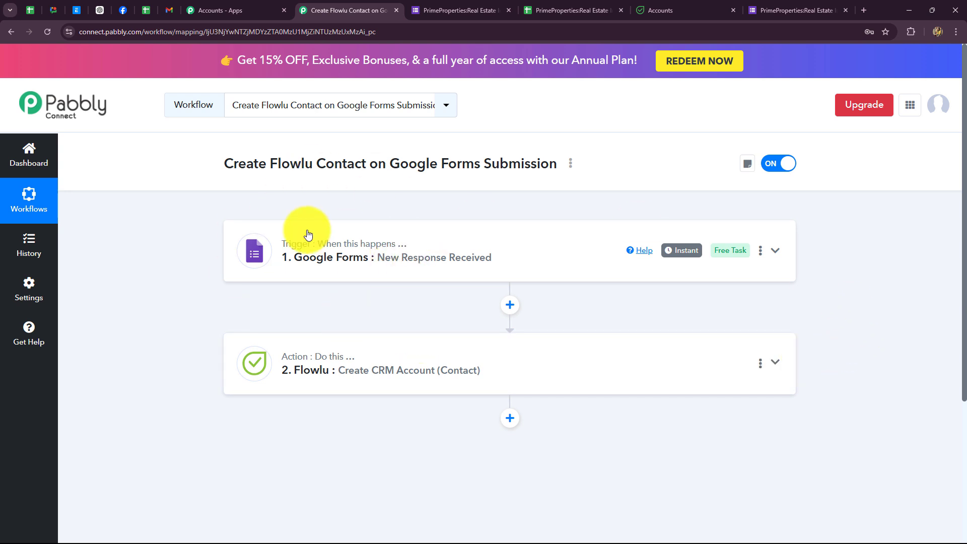
# Step: Load the live inquiry form in a new tab from the form's sharing link
pyautogui.click(769, 8)
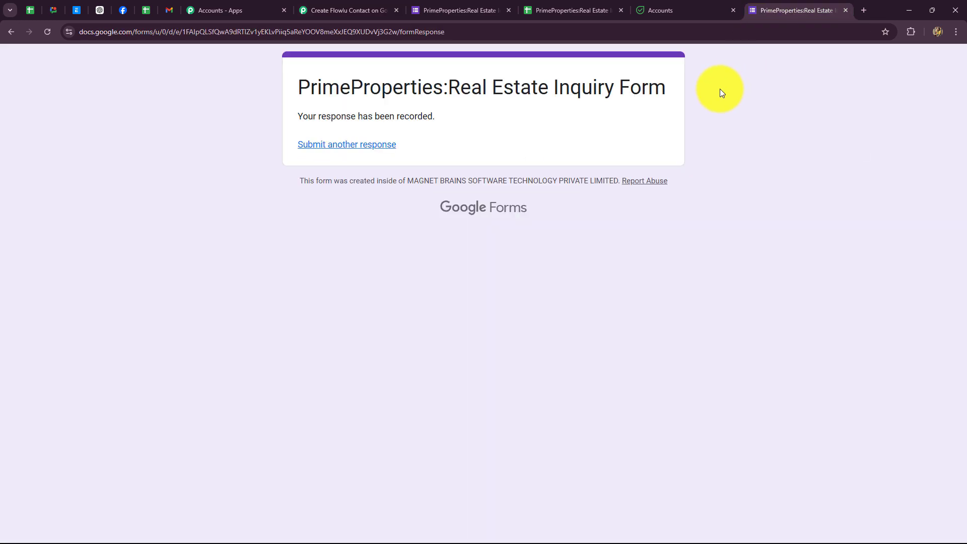
pyautogui.click(447, 8)
pyautogui.click(869, 61)
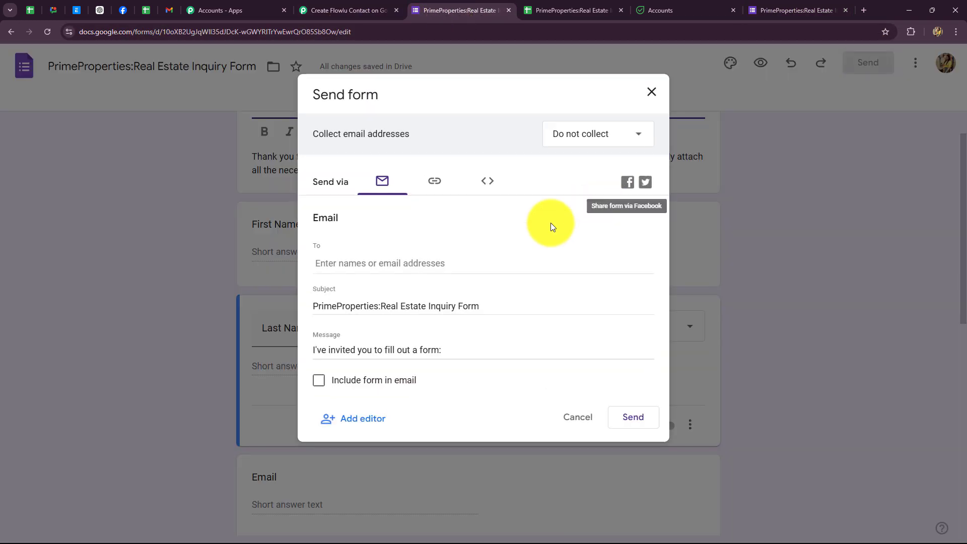
pyautogui.click(863, 10)
pyautogui.write('https://docs.google.com/forms/d/e/1FAIpQLSfQwA9dRTlZv1yEKLvPiiq5aReYOOV8meXxJEQ9XUDvVj3G2w/viewform?usp=send_form')
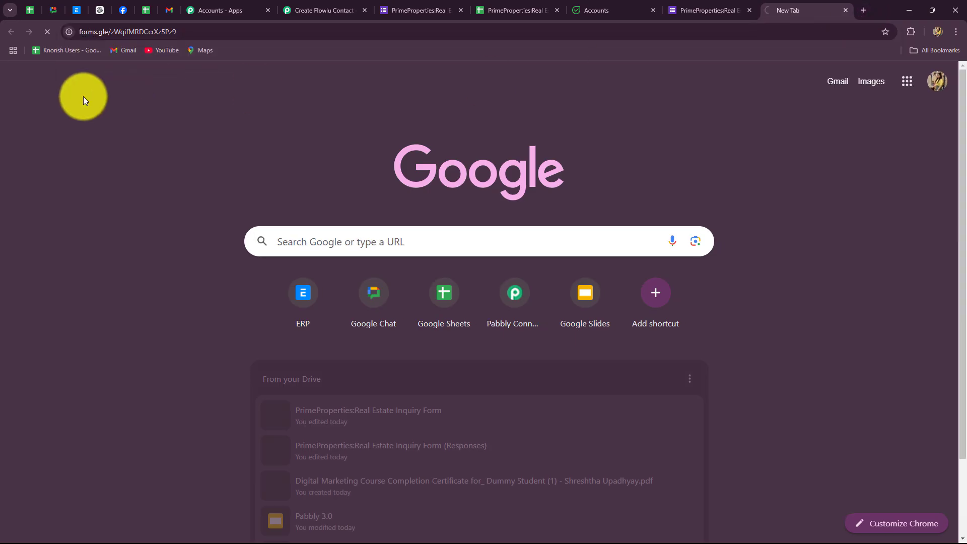
pyautogui.press('Return')
pyautogui.scroll(-5, 117, 121)
pyautogui.scroll(1, 200, 109)
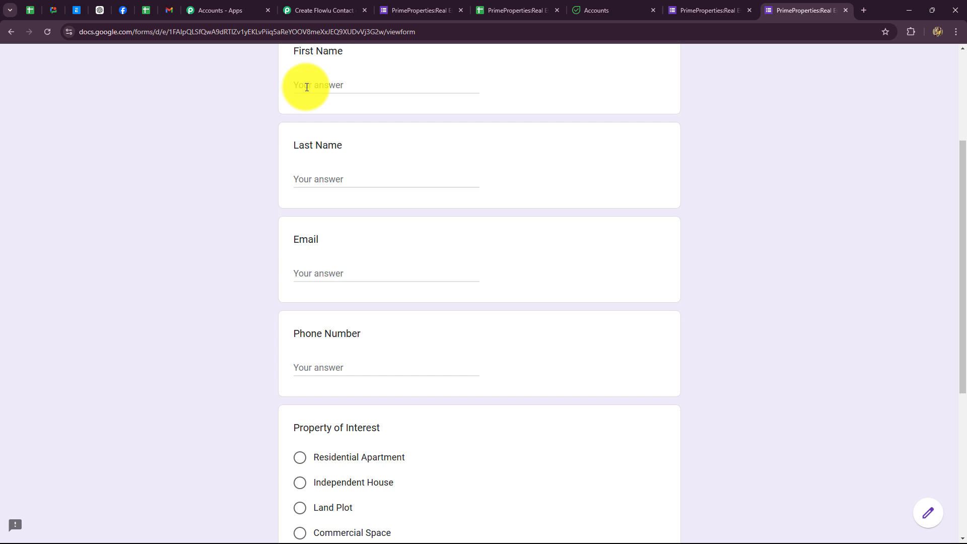
# Step: Enter the name 'New Lead' and the lead's e-mail address, correcting a domain typo
pyautogui.click(307, 85)
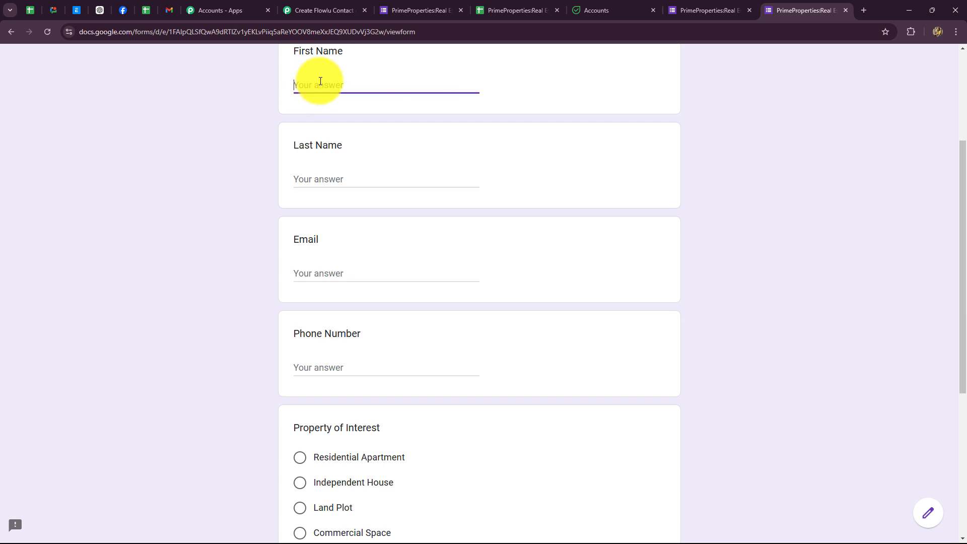
pyautogui.write('New')
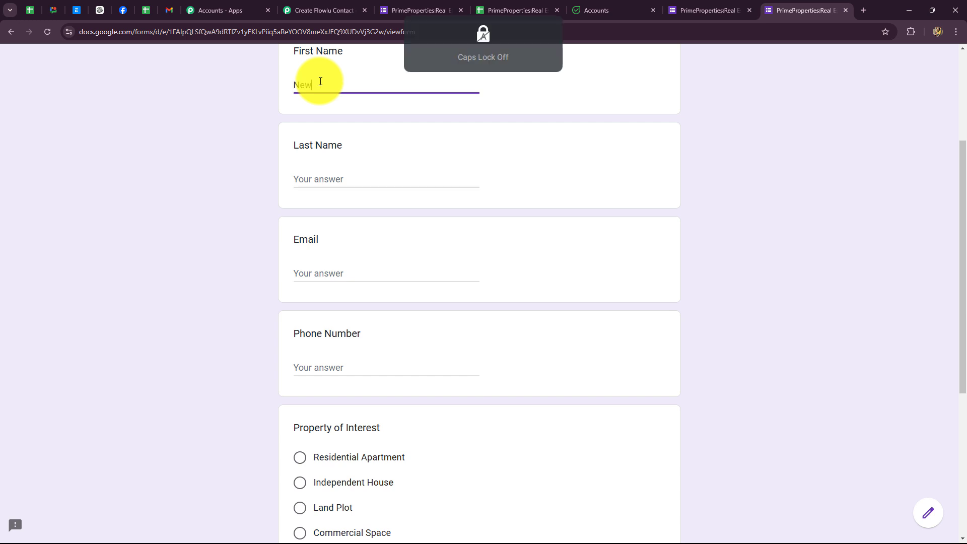
pyautogui.click(315, 166)
pyautogui.press('capslock')
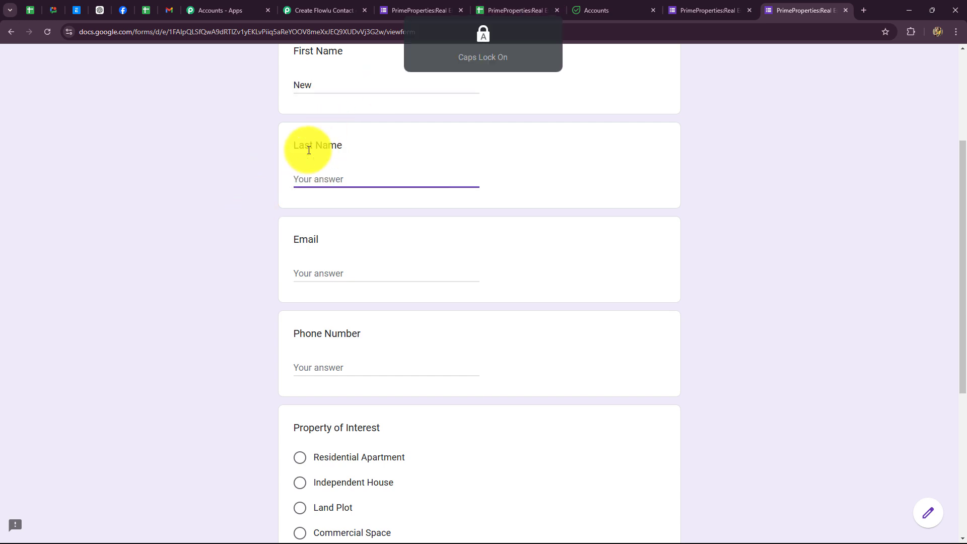
pyautogui.write('L')
pyautogui.press('capslock')
pyautogui.write('ead')
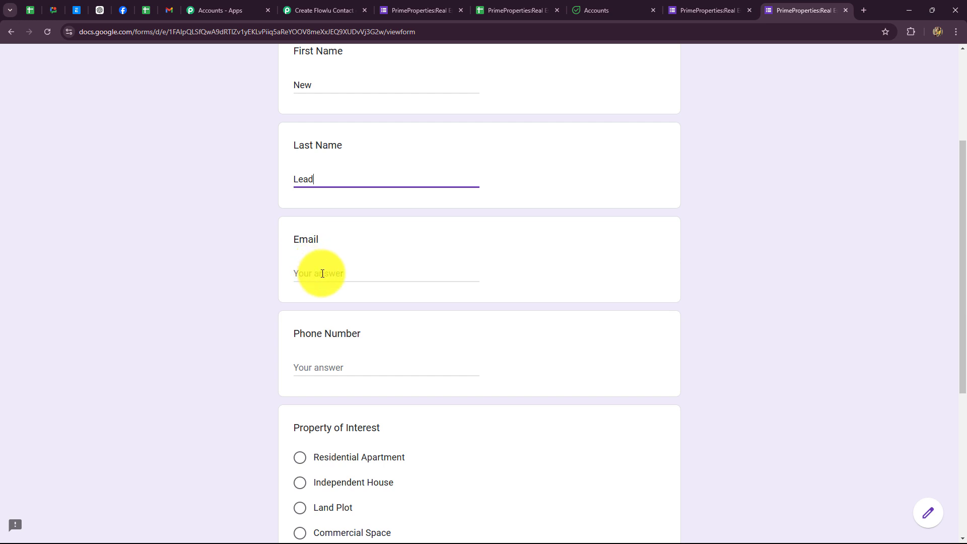
pyautogui.scroll(-1, 324, 274)
pyautogui.click(339, 225)
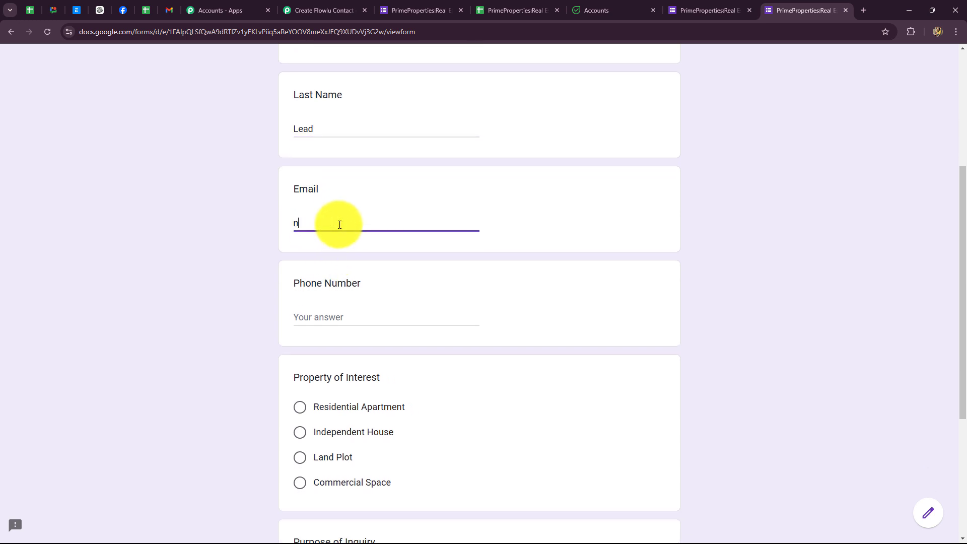
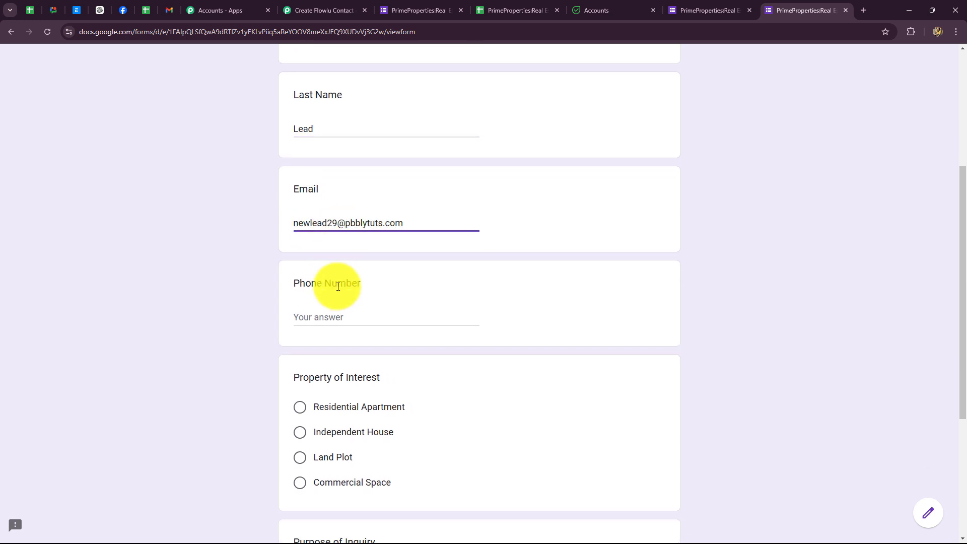
pyautogui.click(350, 224)
pyautogui.write('a')
pyautogui.click(275, 269)
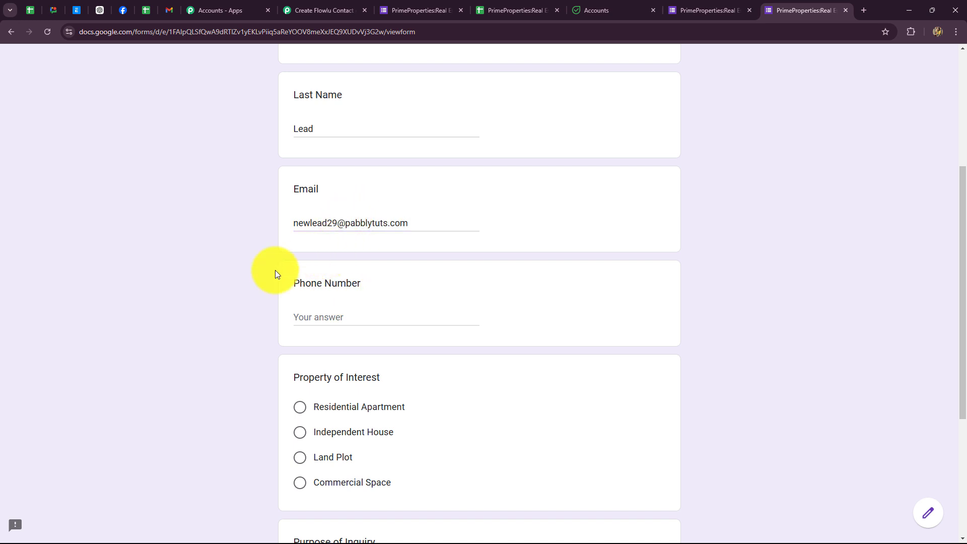
# Step: Paste the lead's phone number, choose Independent House and Buying, and submit the form
pyautogui.scroll(-3, 275, 269)
pyautogui.click(317, 166)
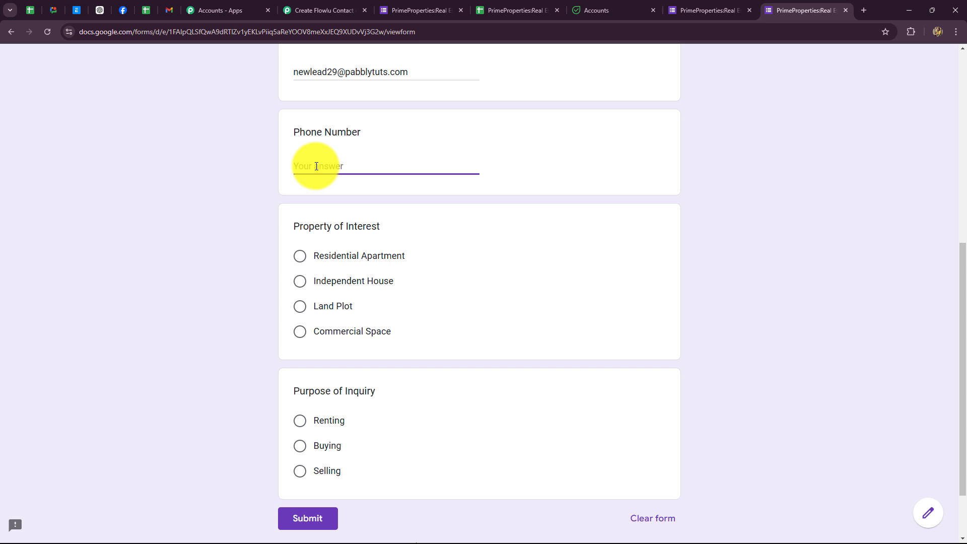
pyautogui.hotkey('ctrl', 'v')
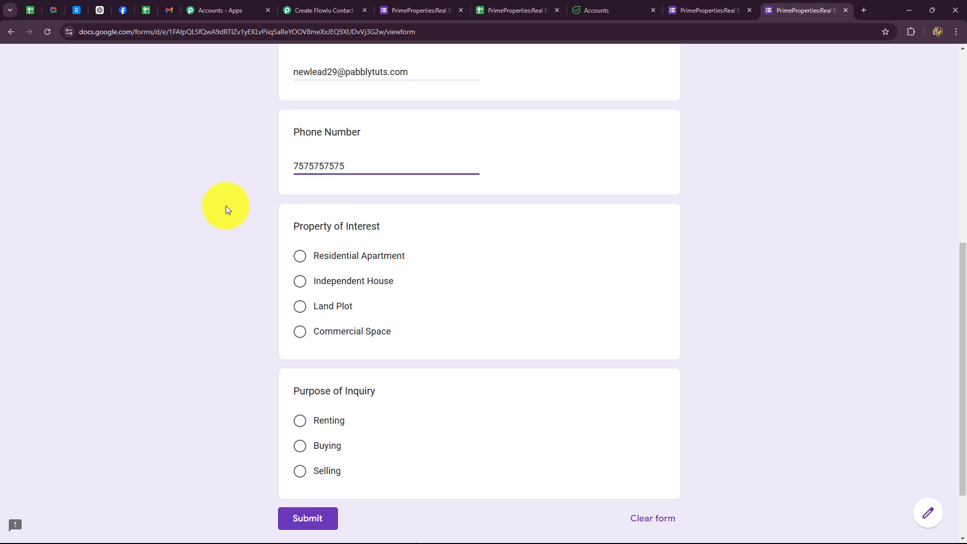
pyautogui.scroll(-2, 246, 248)
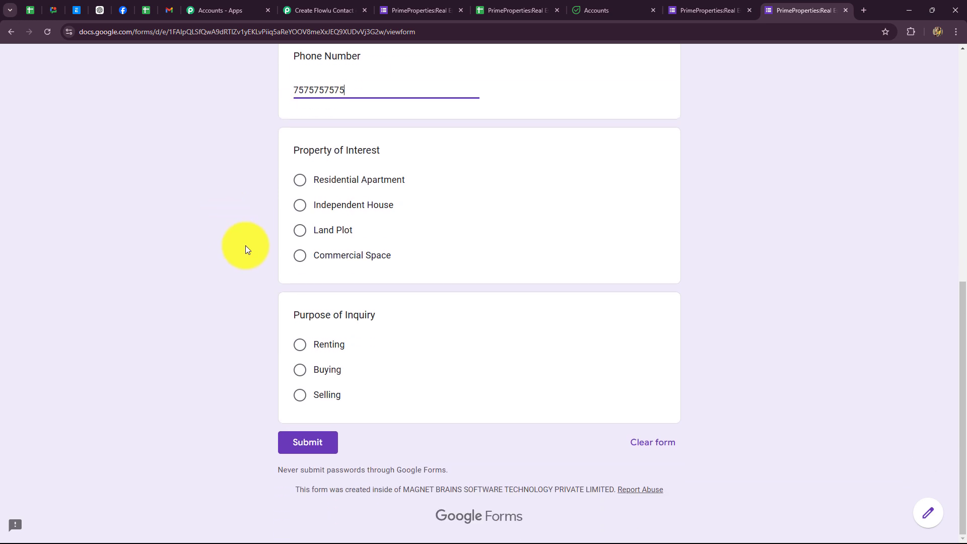
pyautogui.click(299, 204)
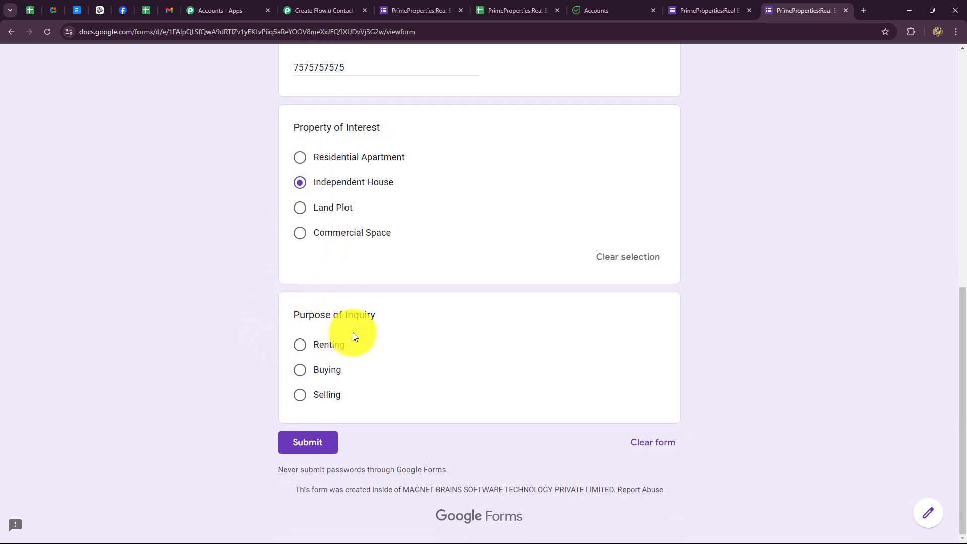
pyautogui.click(299, 345)
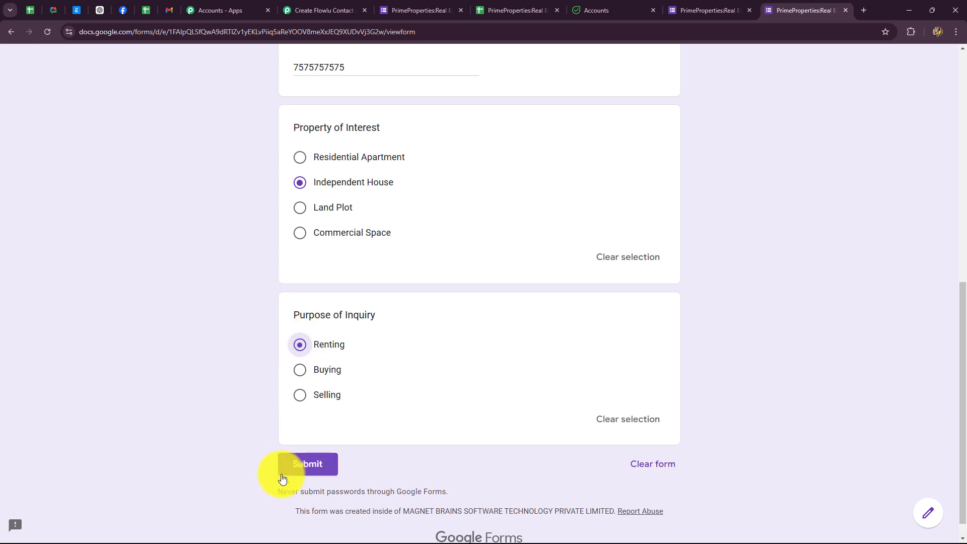
pyautogui.click(300, 370)
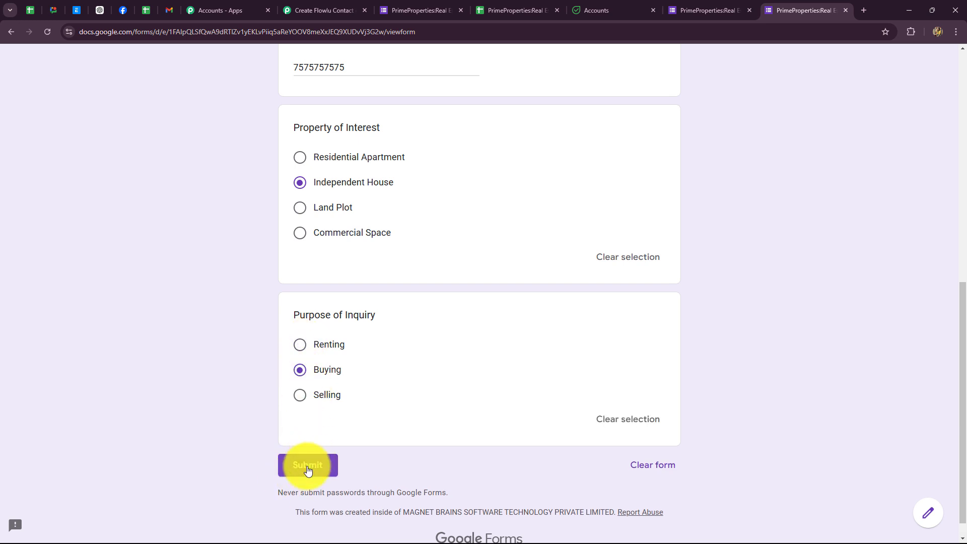
pyautogui.click(308, 468)
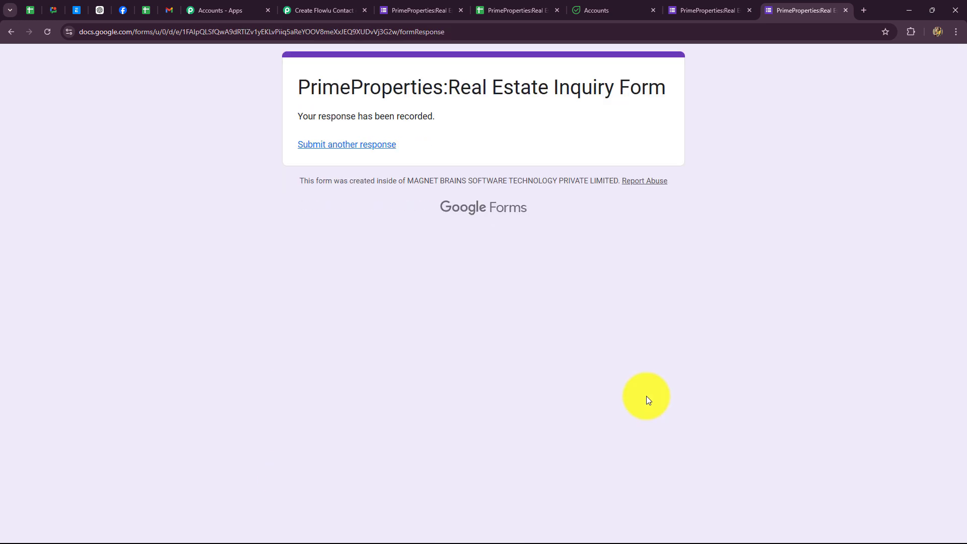
# Step: Center-align the new response in row 3 of the responses spreadsheet
pyautogui.click(493, 12)
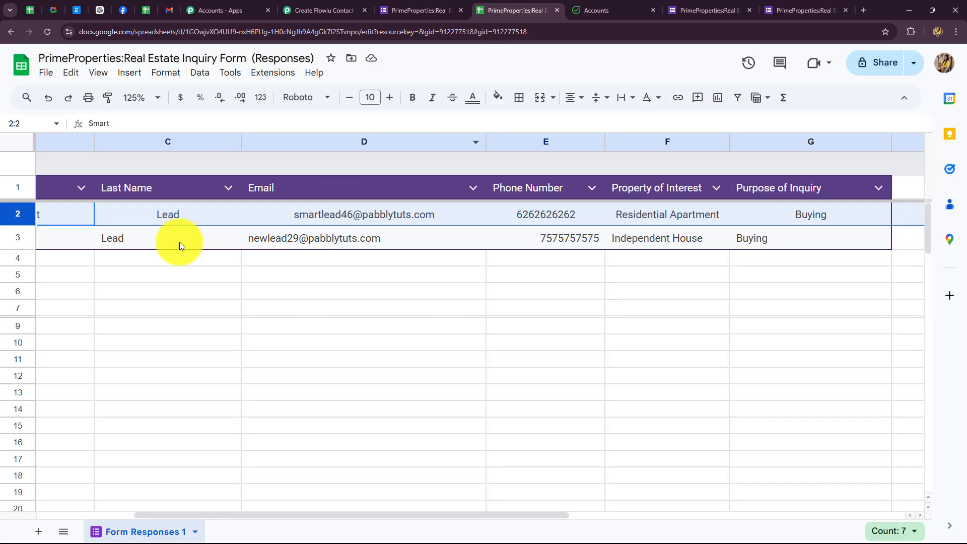
pyautogui.click(27, 247)
pyautogui.click(574, 97)
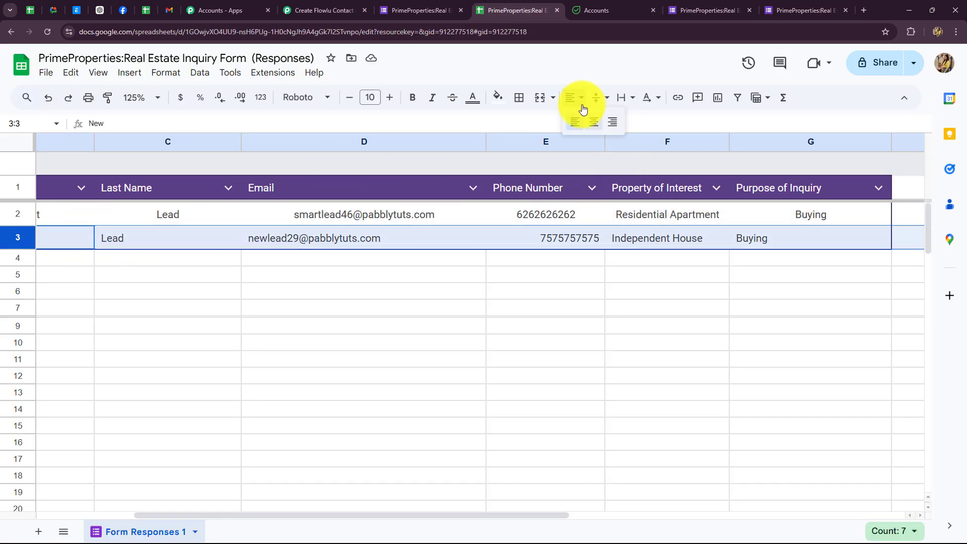
pyautogui.click(593, 121)
pyautogui.click(539, 304)
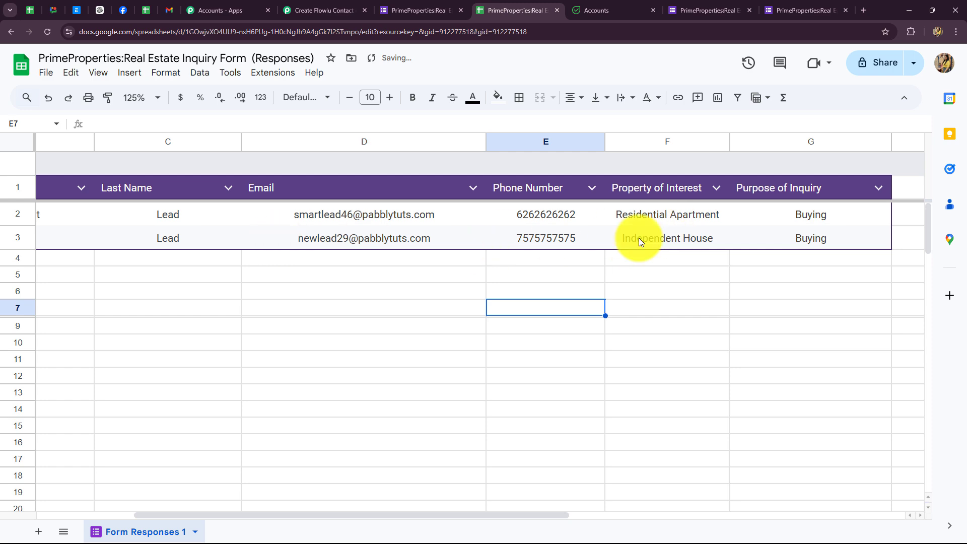
pyautogui.click(606, 14)
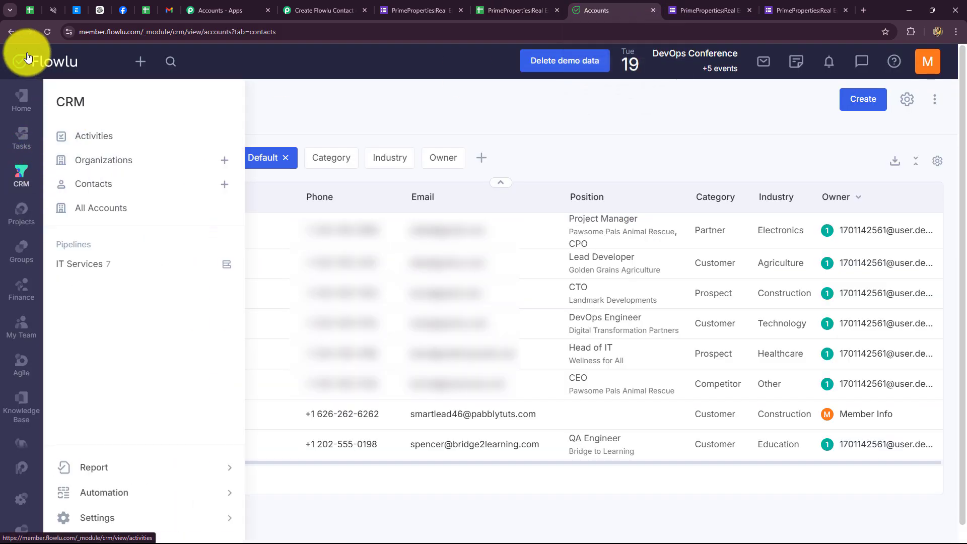
# Step: Reload Flowlu Contacts and check the New Lead record was created by API
pyautogui.click(47, 34)
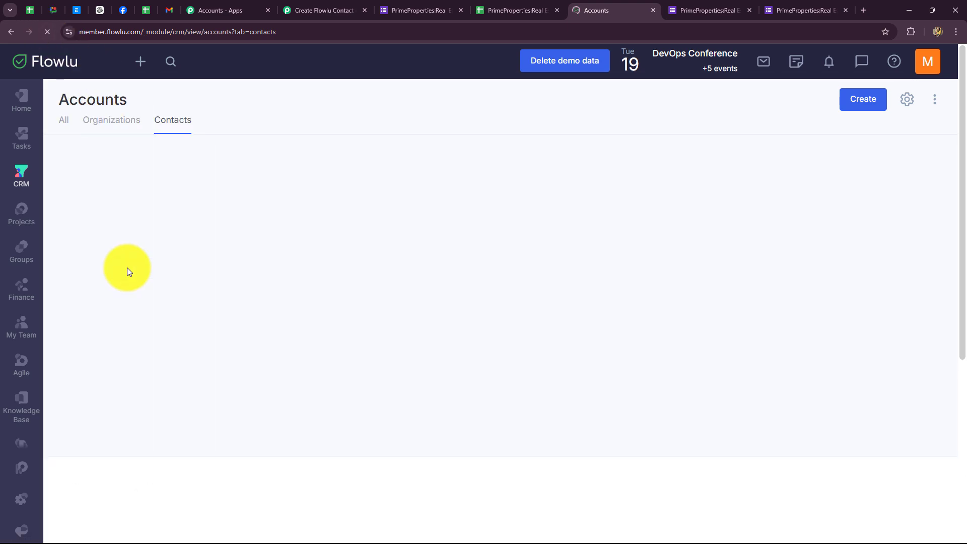
pyautogui.scroll(-1, 147, 305)
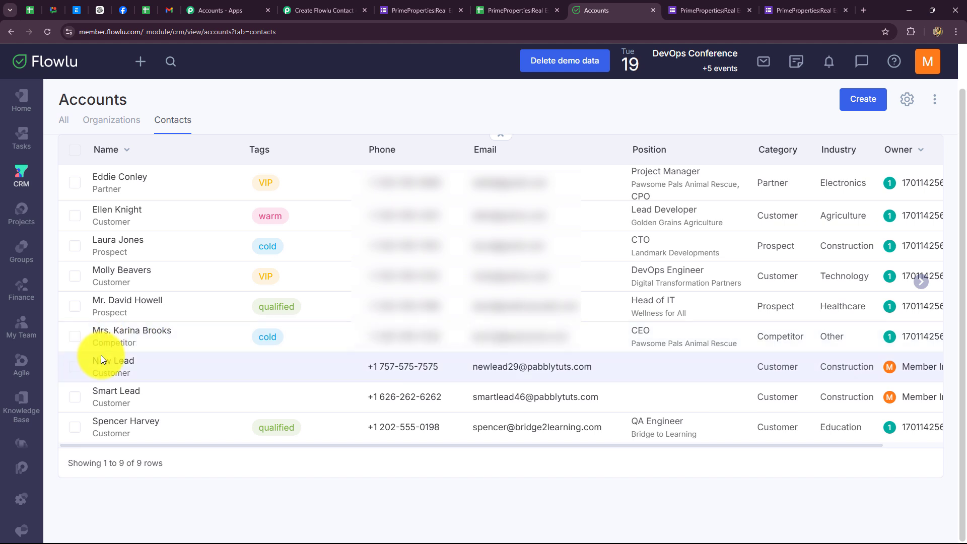
pyautogui.click(101, 359)
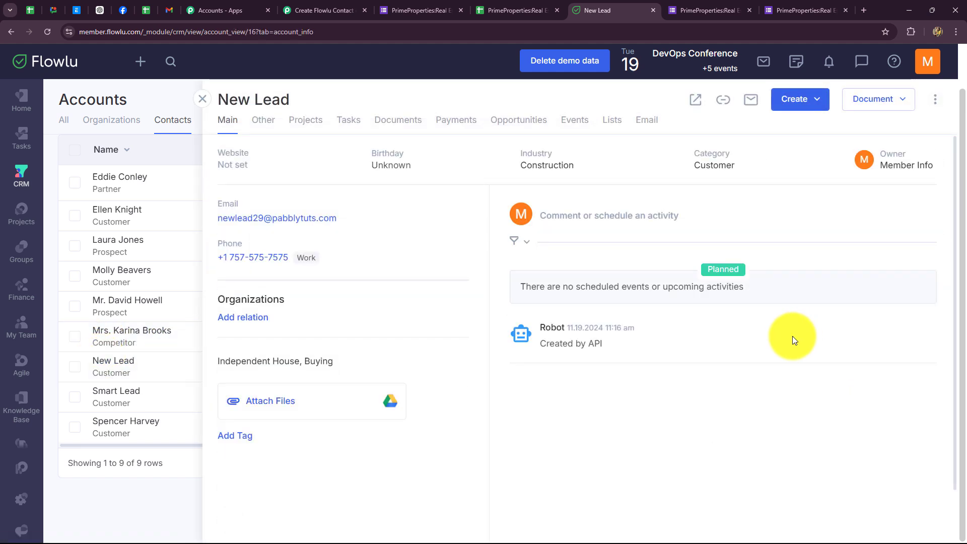
pyautogui.scroll(-1, 809, 332)
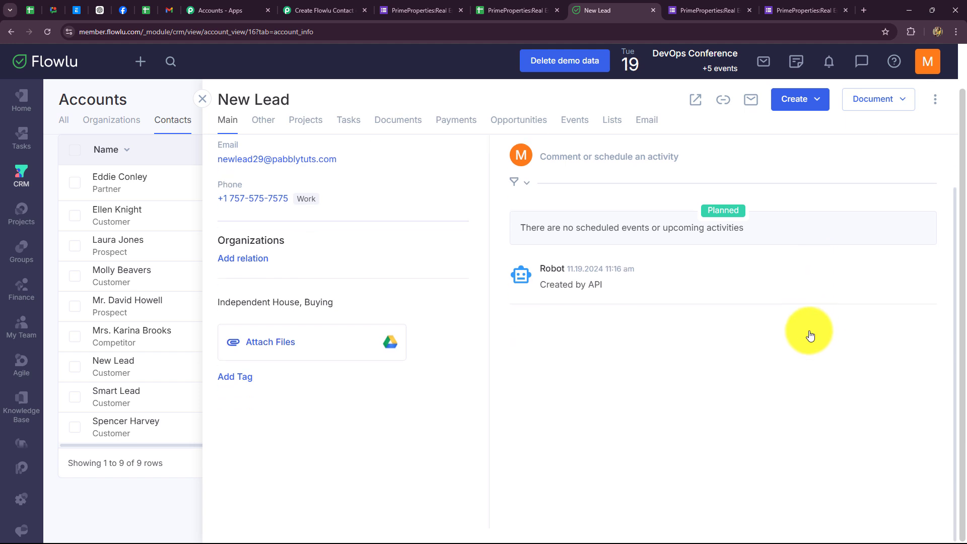
pyautogui.scroll(1, 805, 329)
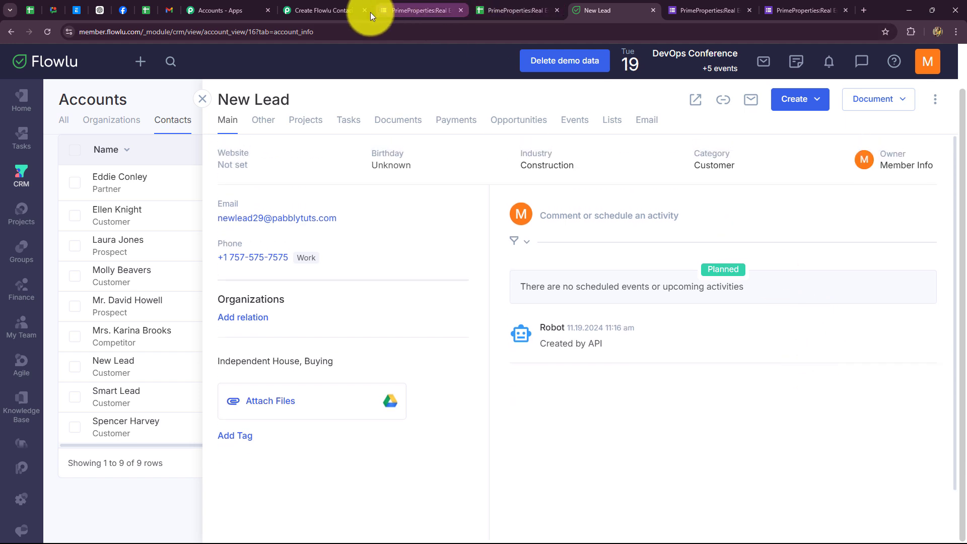
pyautogui.click(348, 11)
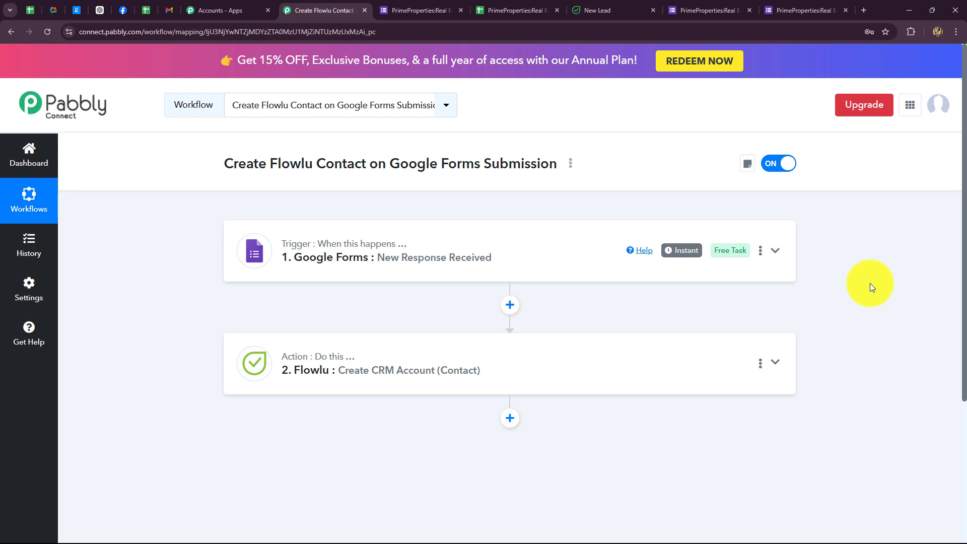